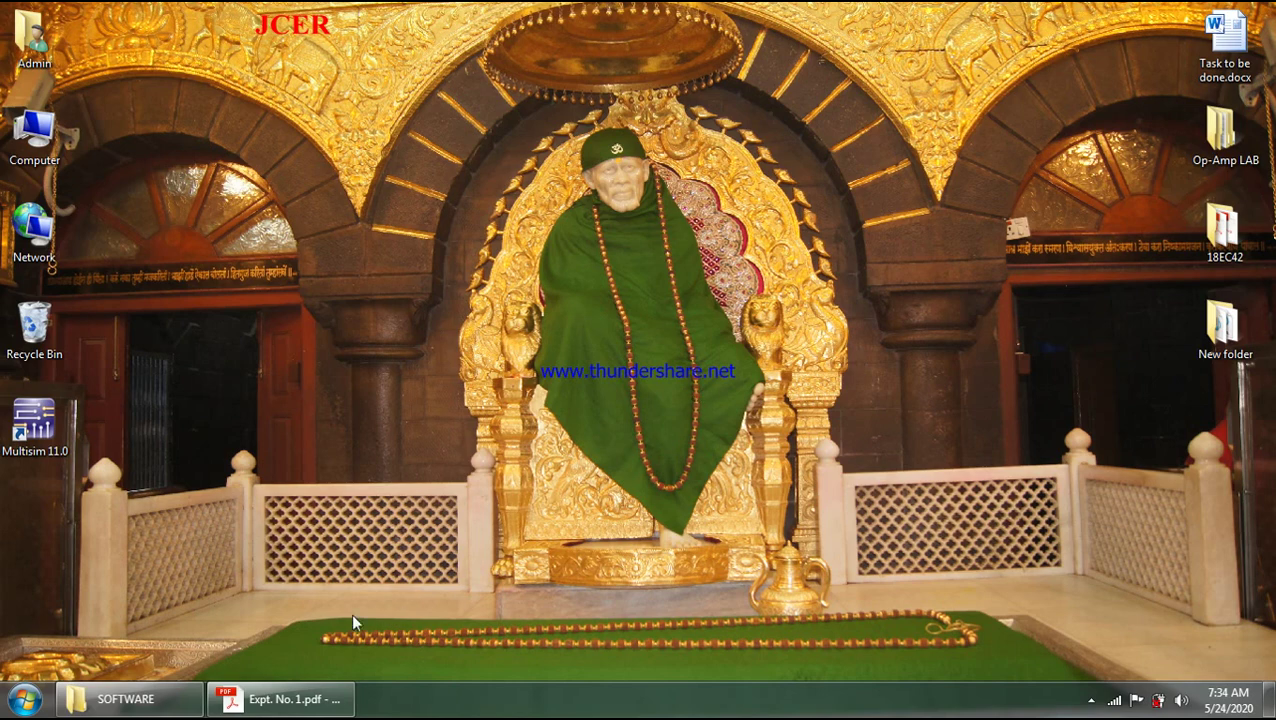
Step: Bring the Expt. No. 1 lab manual forward and scroll to the Hartley oscillator design
{"action": "left_click", "coordinate": [323, 697]}
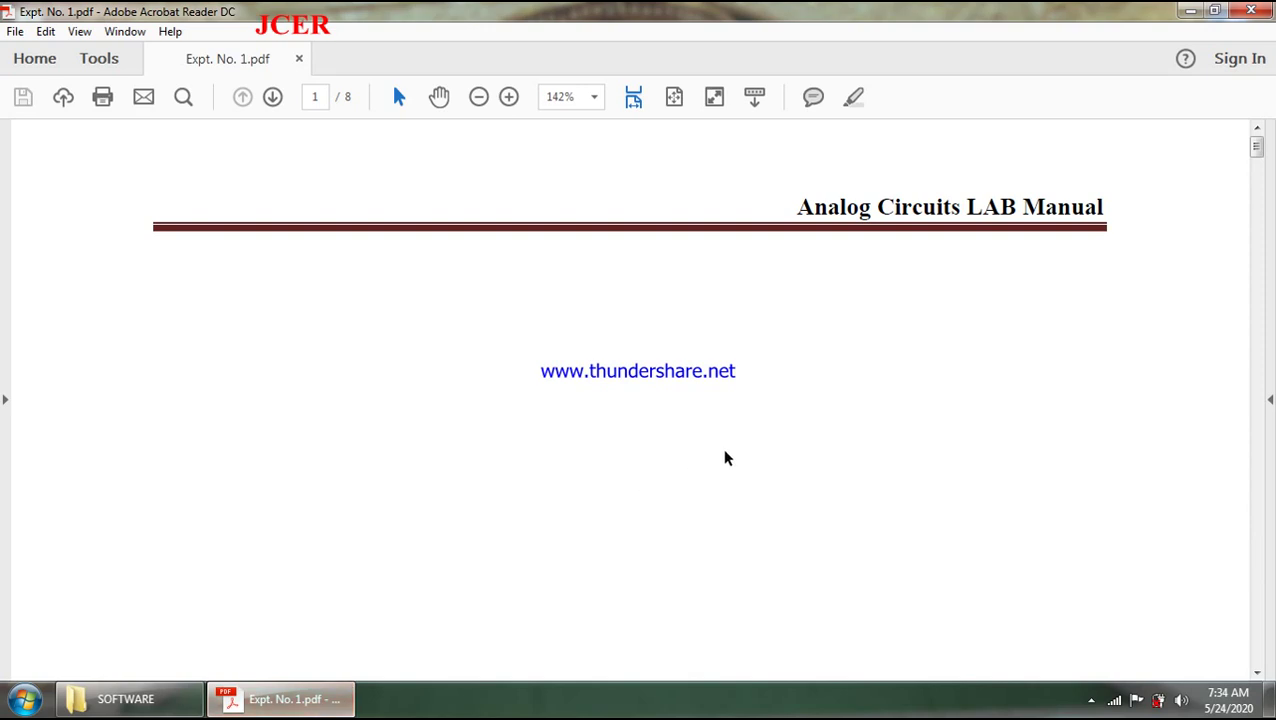
{"action": "left_click_drag", "start_coordinate": [1258, 148], "coordinate": [1270, 285]}
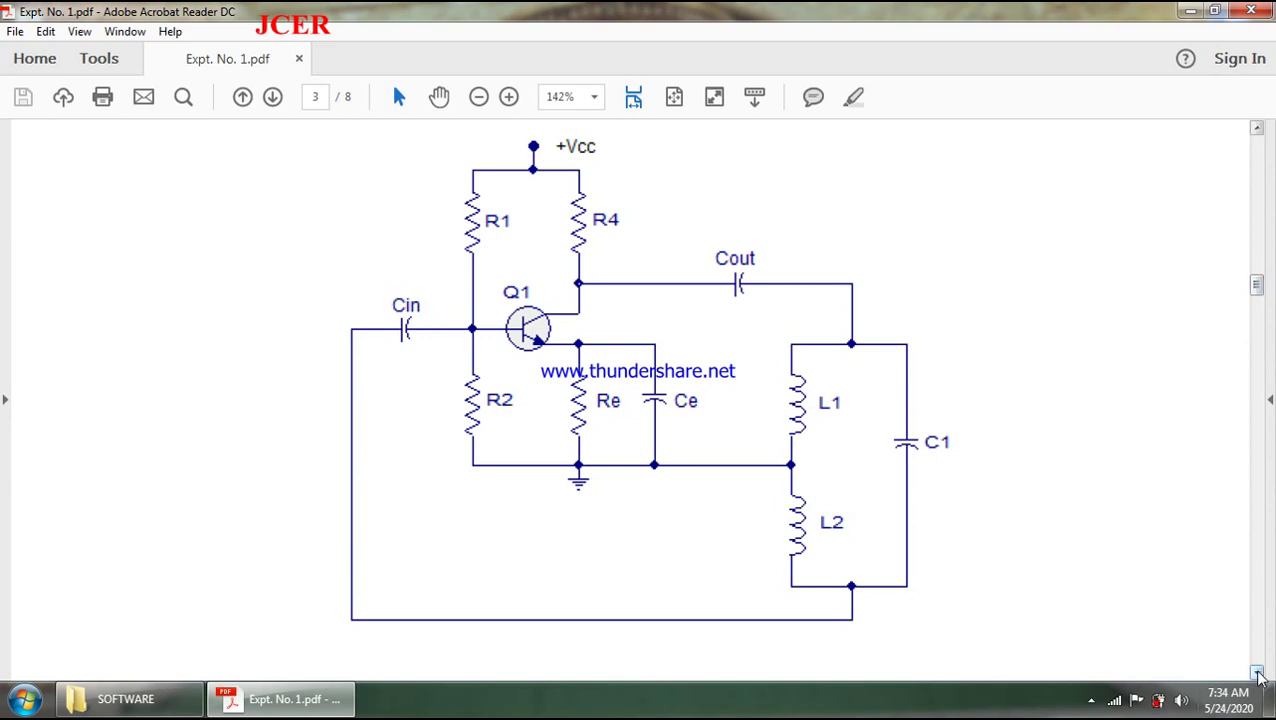
{"action": "scroll", "coordinate": [1259, 676], "scroll_direction": "down", "scroll_amount": 5}
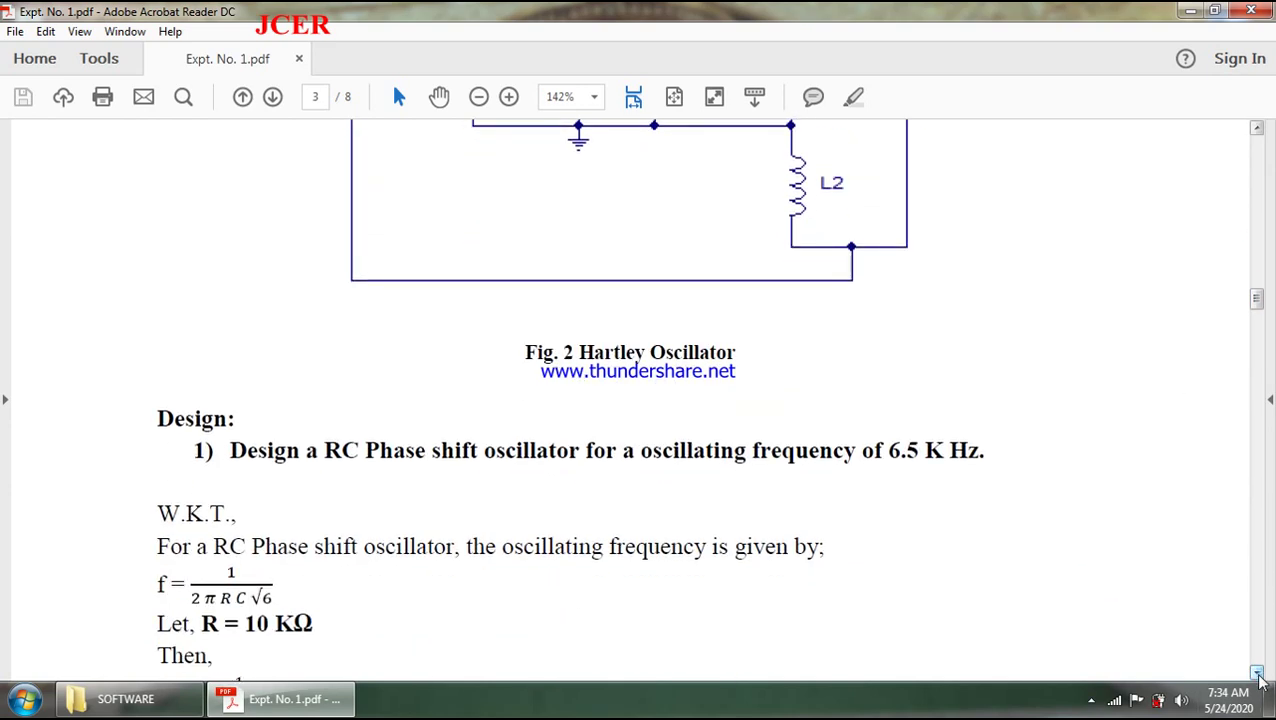
{"action": "scroll", "coordinate": [1259, 676], "scroll_direction": "down", "scroll_amount": 12}
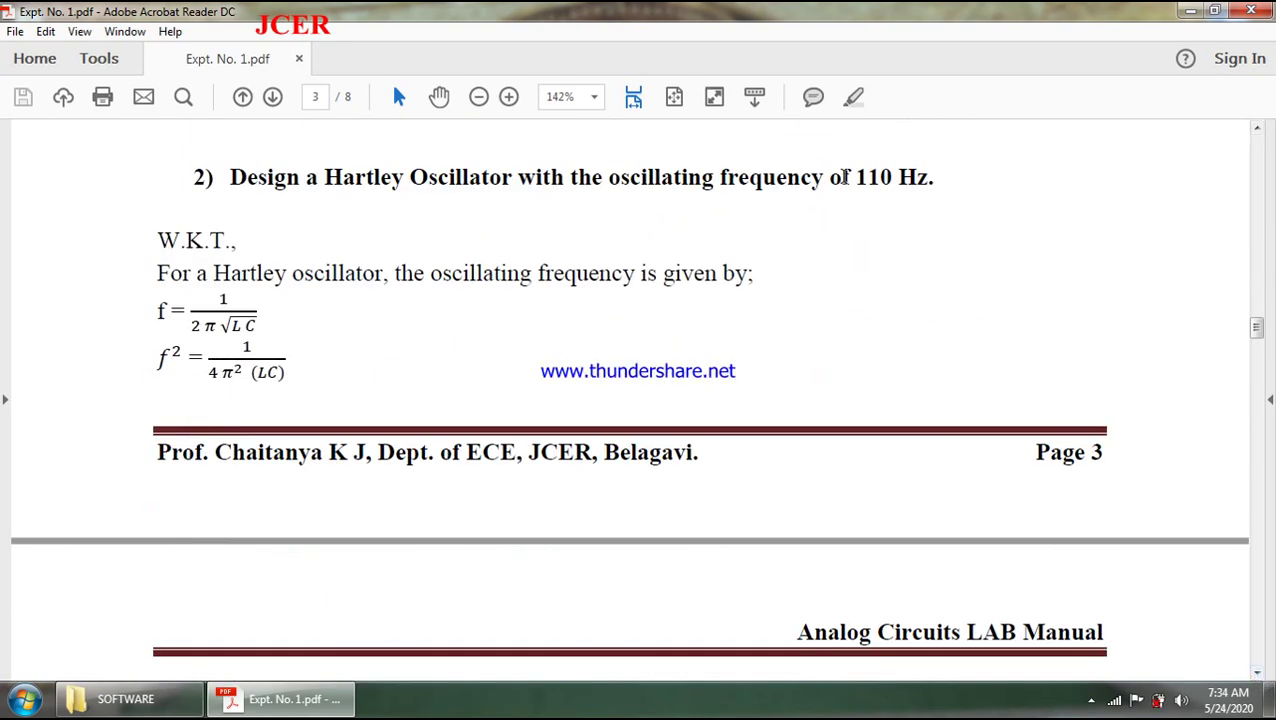
Step: Highlight the 110 Hz target and page through the L = 100 mH, C = 10 µF calculation
{"action": "left_click_drag", "start_coordinate": [858, 176], "coordinate": [938, 176]}
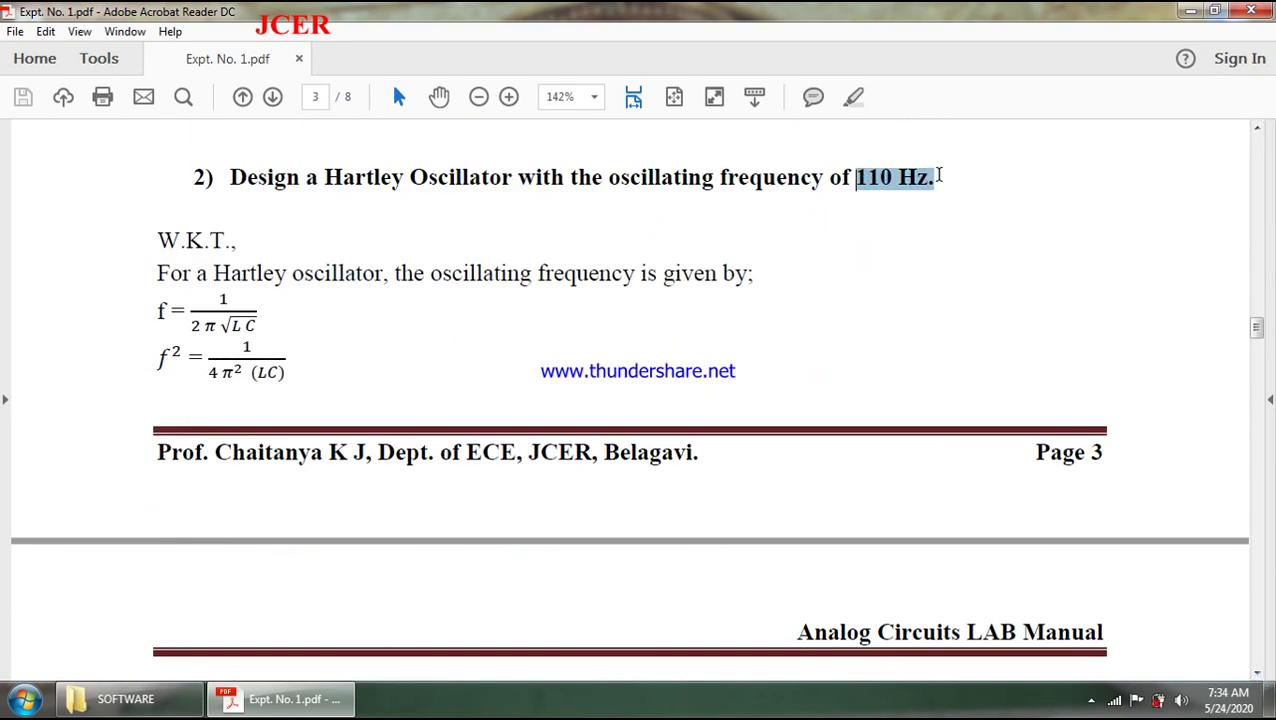
{"action": "left_click", "coordinate": [746, 262]}
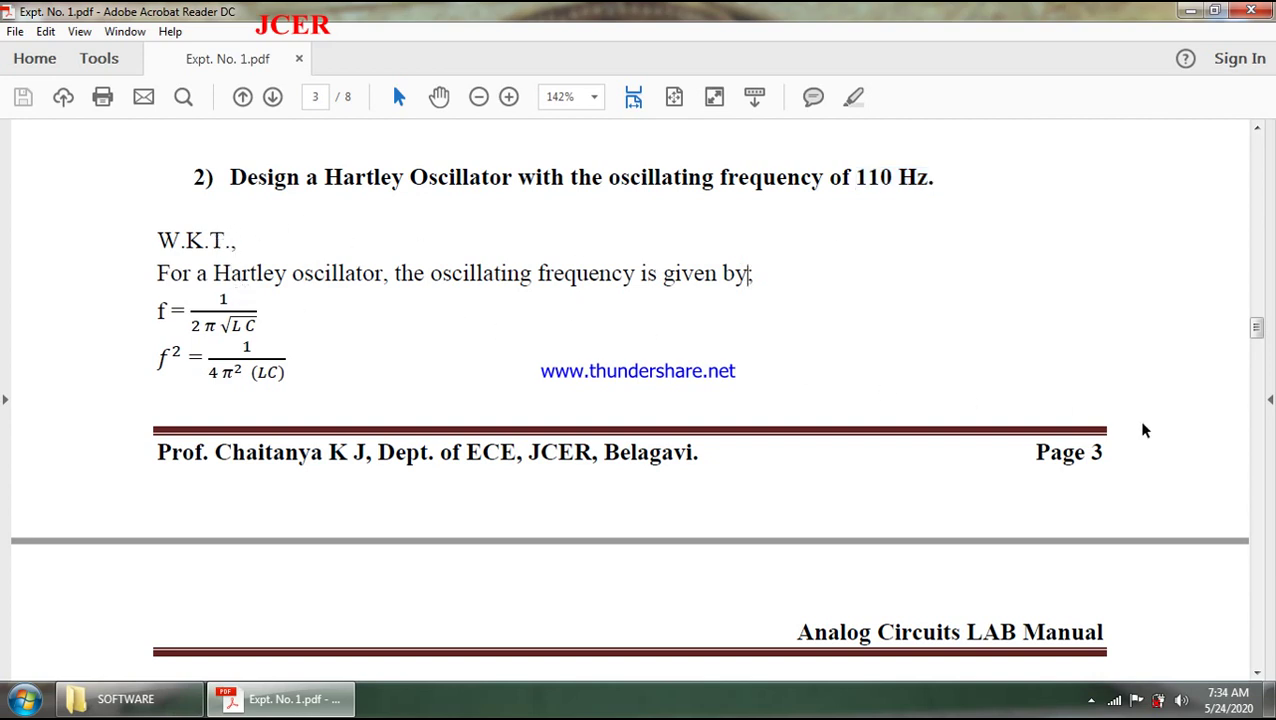
{"action": "left_click", "coordinate": [1257, 672]}
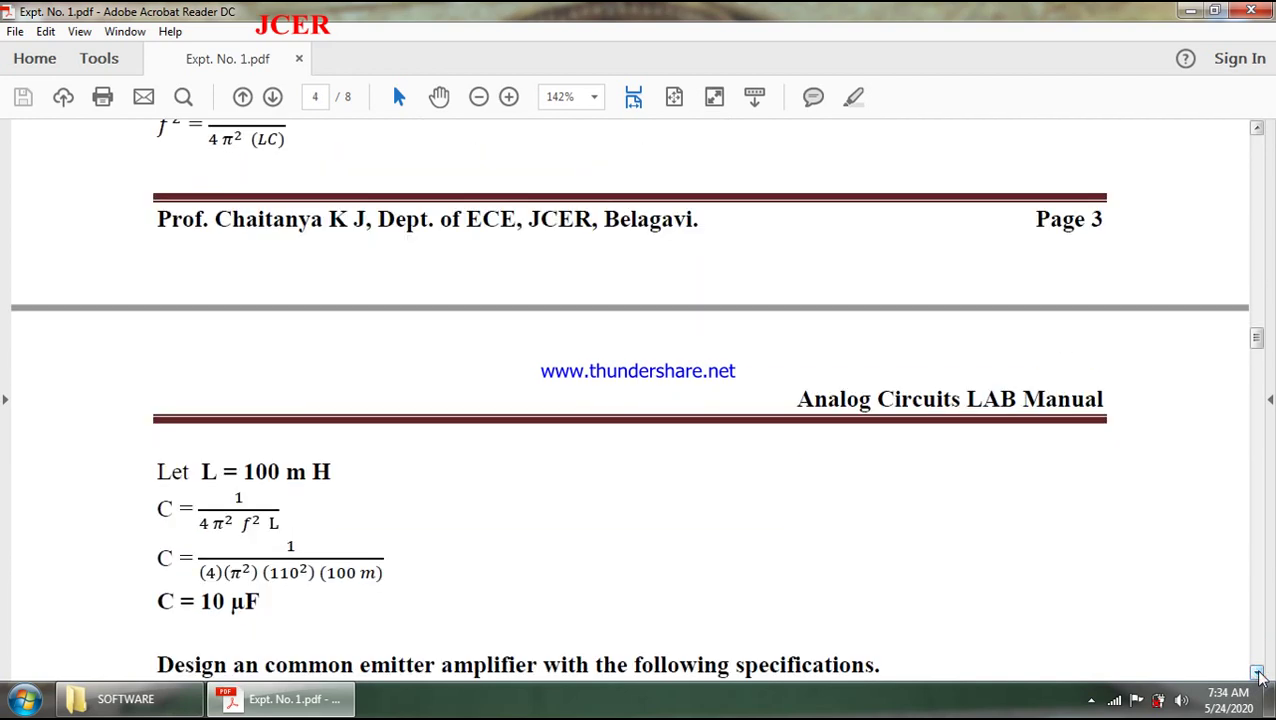
{"action": "left_click", "coordinate": [1257, 672]}
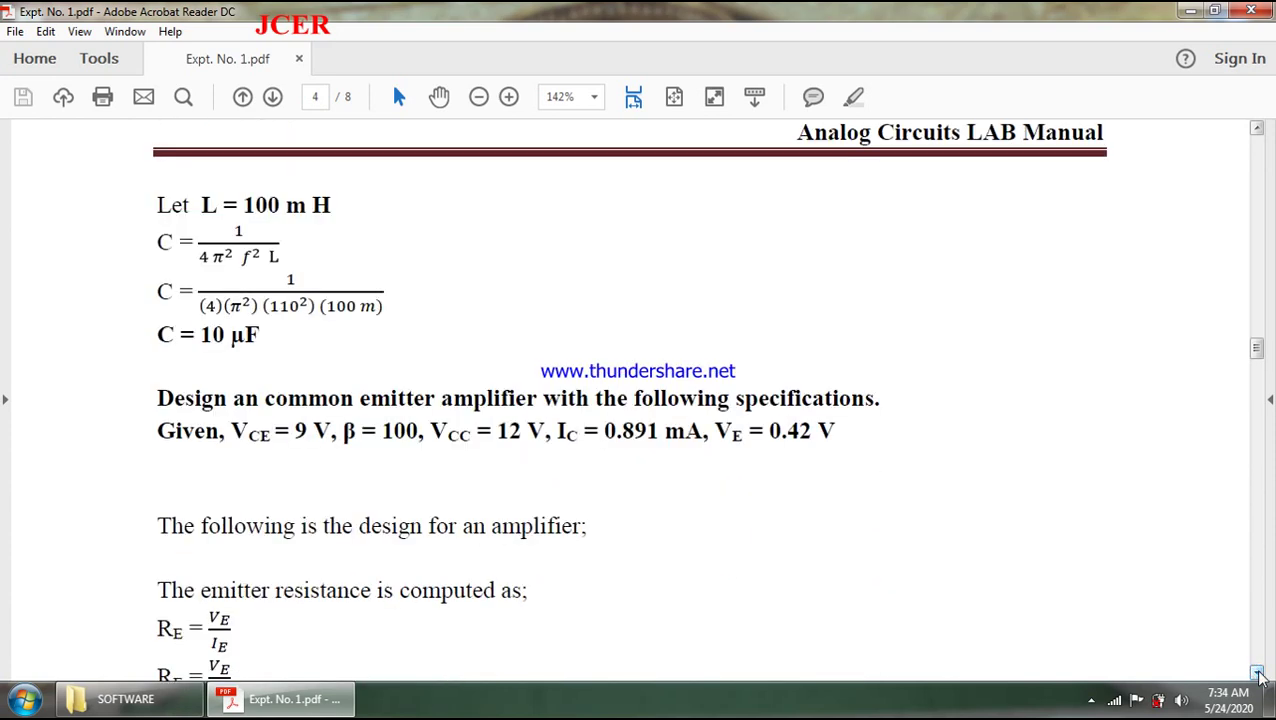
{"action": "left_click", "coordinate": [1257, 672]}
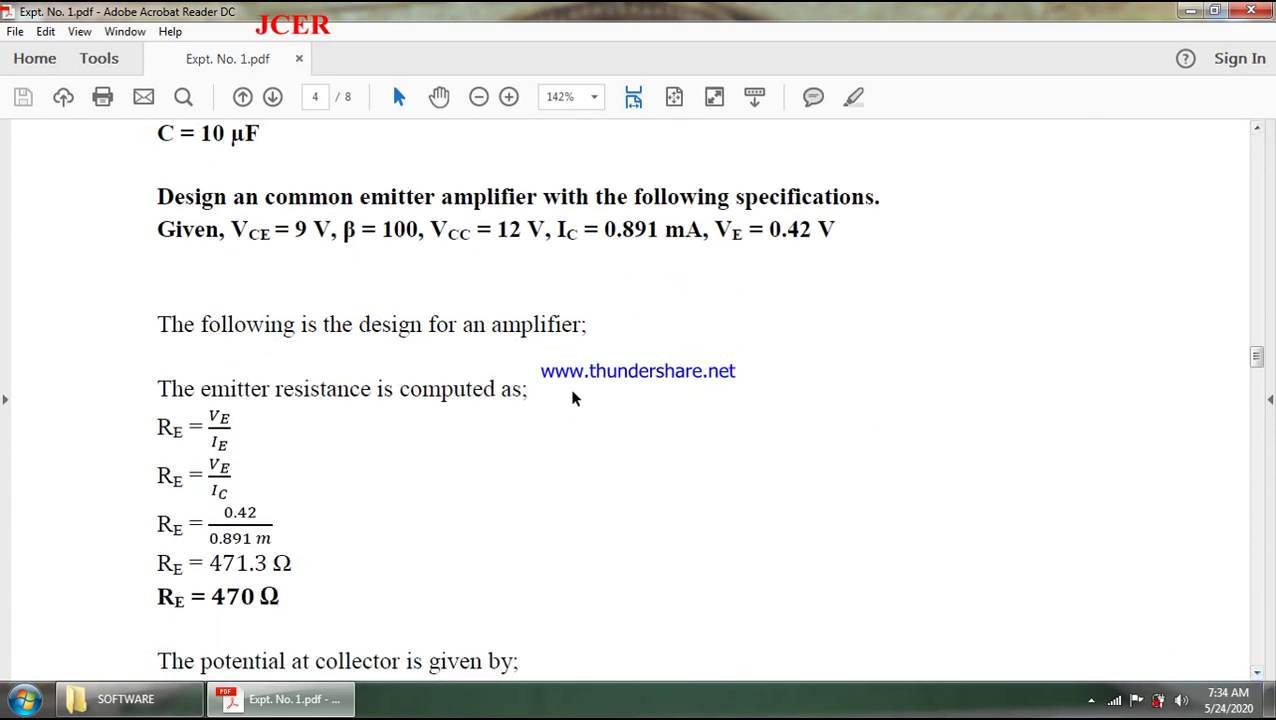
{"action": "left_click", "coordinate": [1257, 675]}
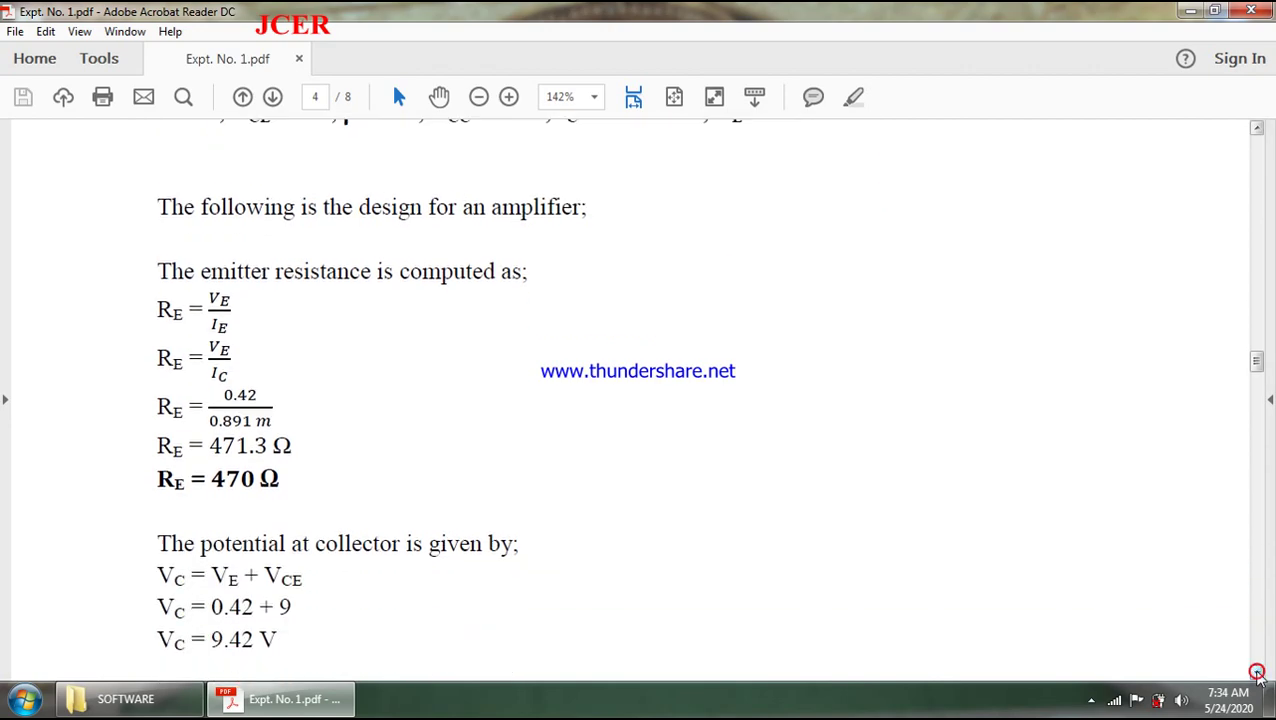
{"action": "left_click_drag", "start_coordinate": [1257, 675], "coordinate": [1257, 675]}
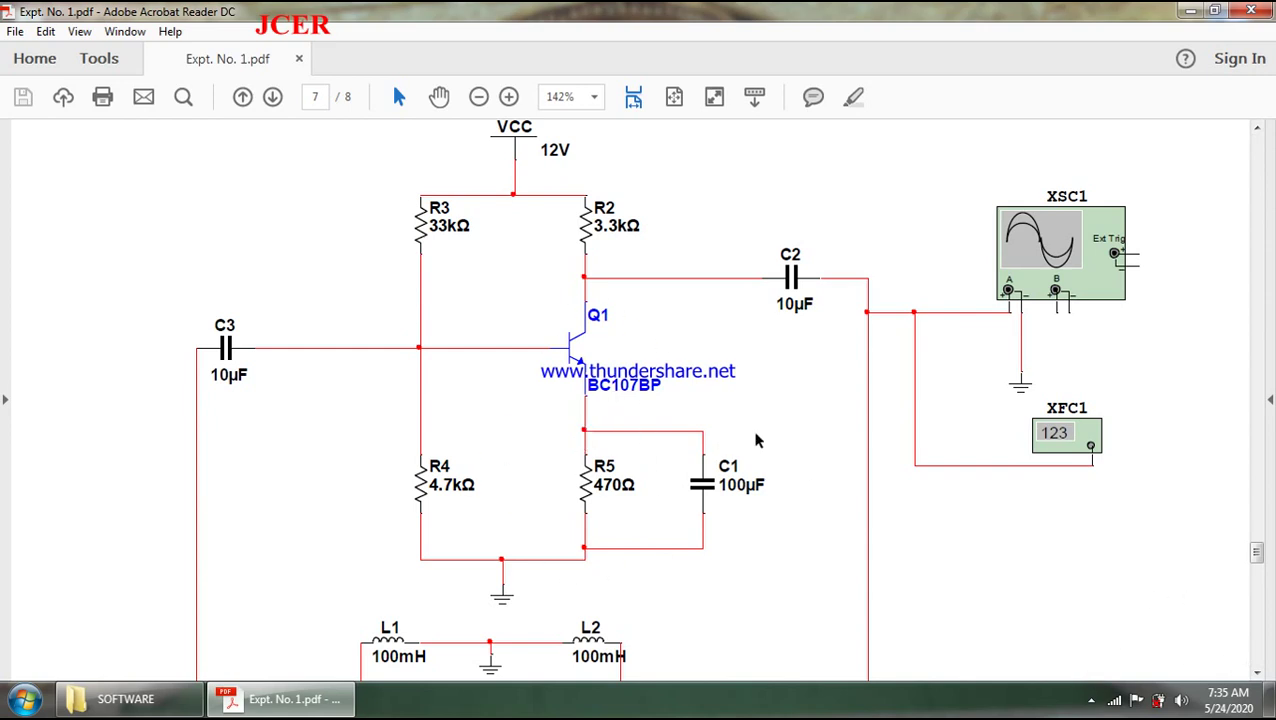
Step: View the Fig. 5 Hartley oscillator tank circuit and dismiss the antivirus notification
{"action": "left_click", "coordinate": [1258, 675]}
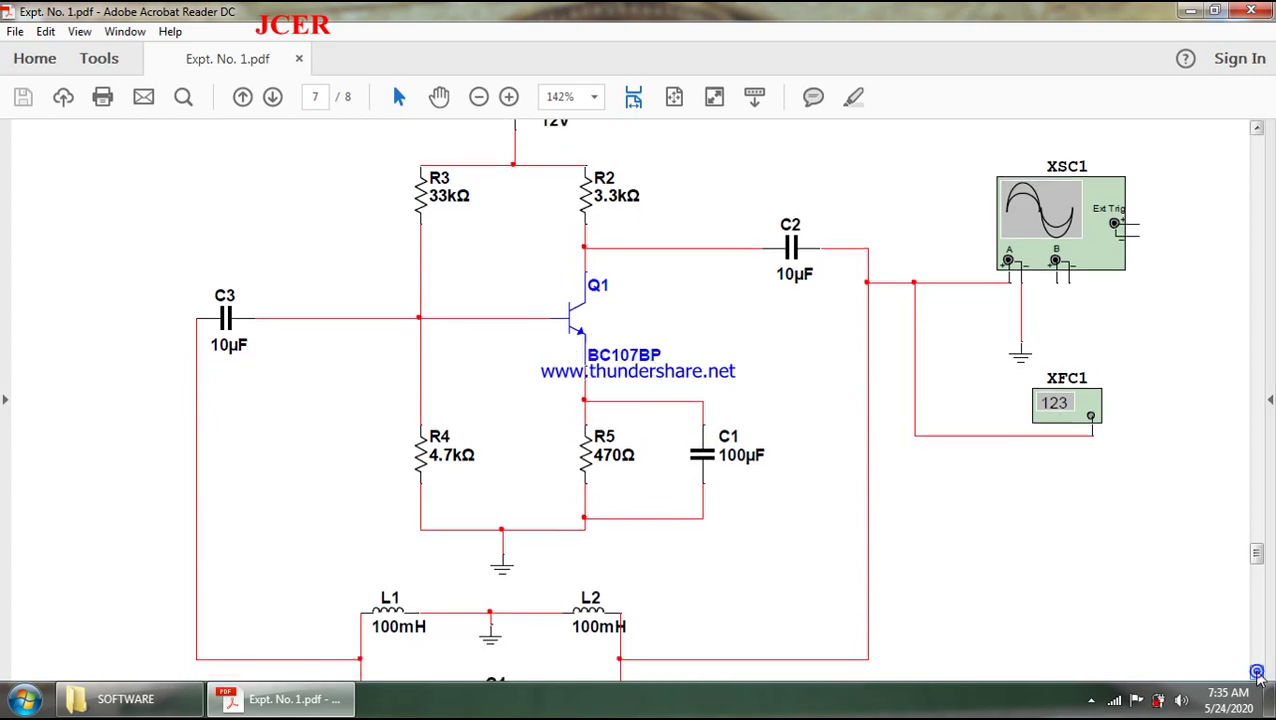
{"action": "left_click", "coordinate": [1258, 675]}
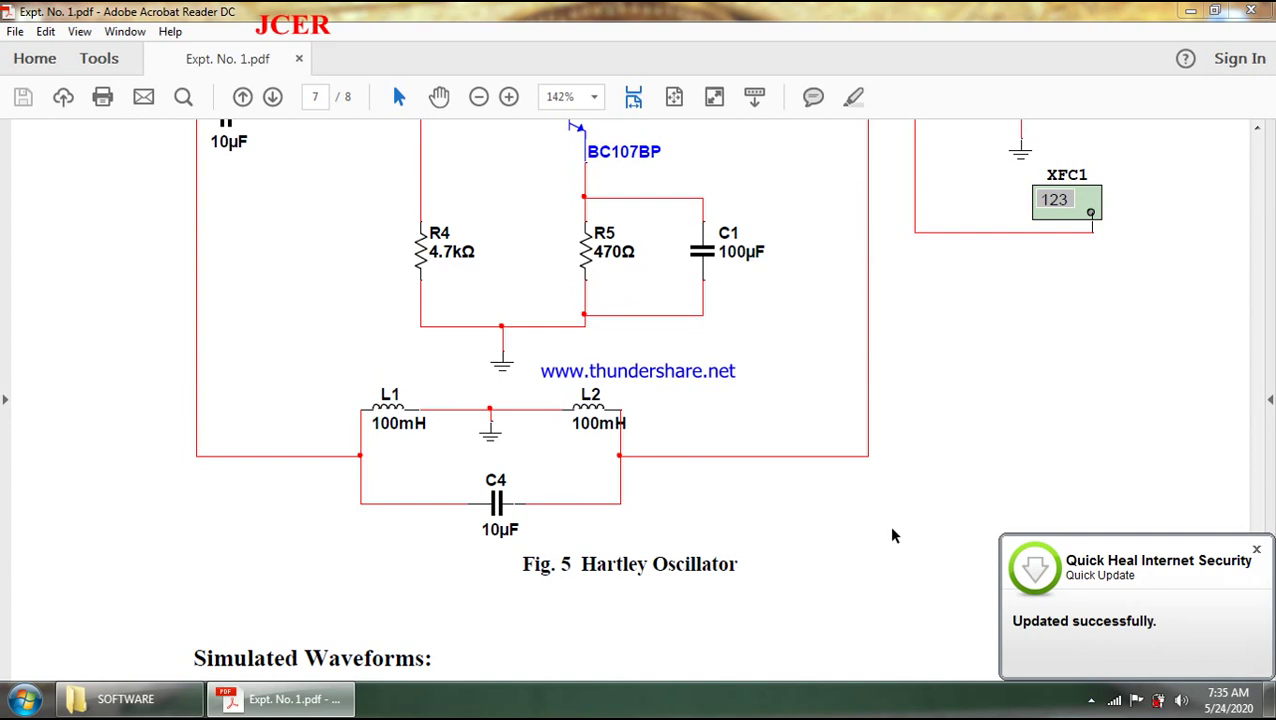
{"action": "left_click", "coordinate": [1257, 551]}
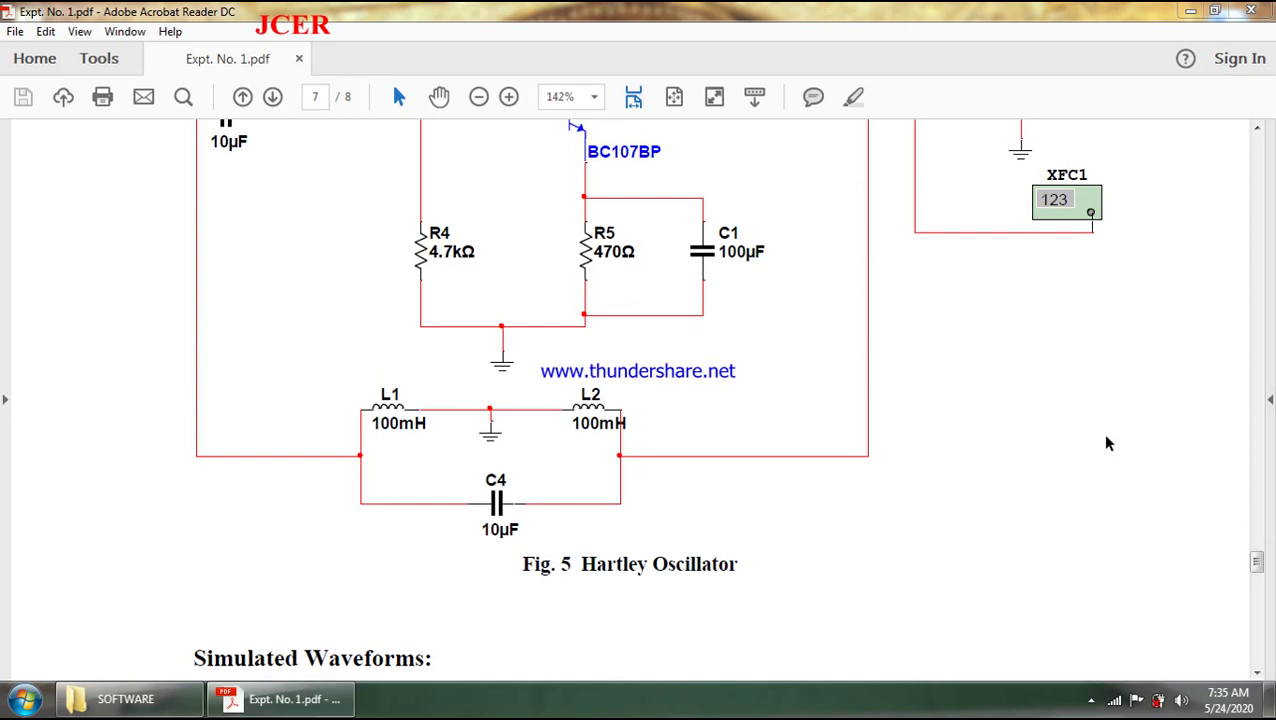
Step: Scroll back up to the 12V supply at the top, then minimize Acrobat
{"action": "left_click", "coordinate": [1258, 129]}
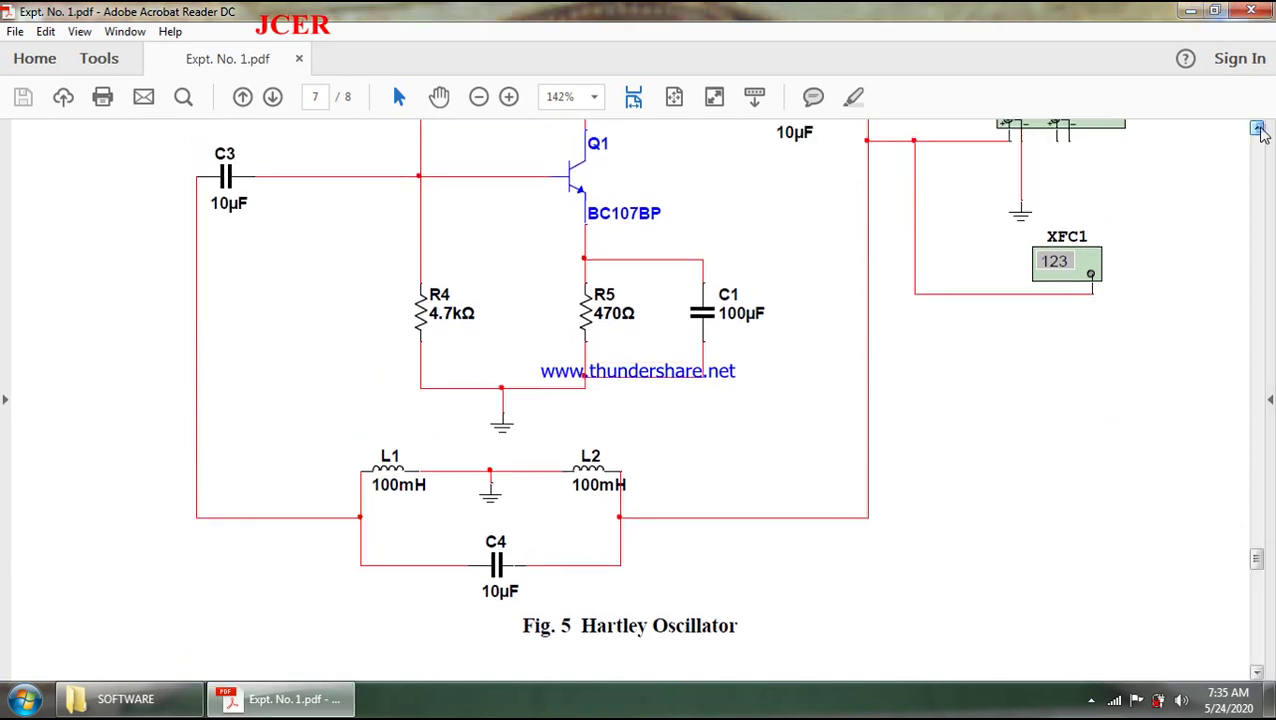
{"action": "left_click", "coordinate": [1258, 129]}
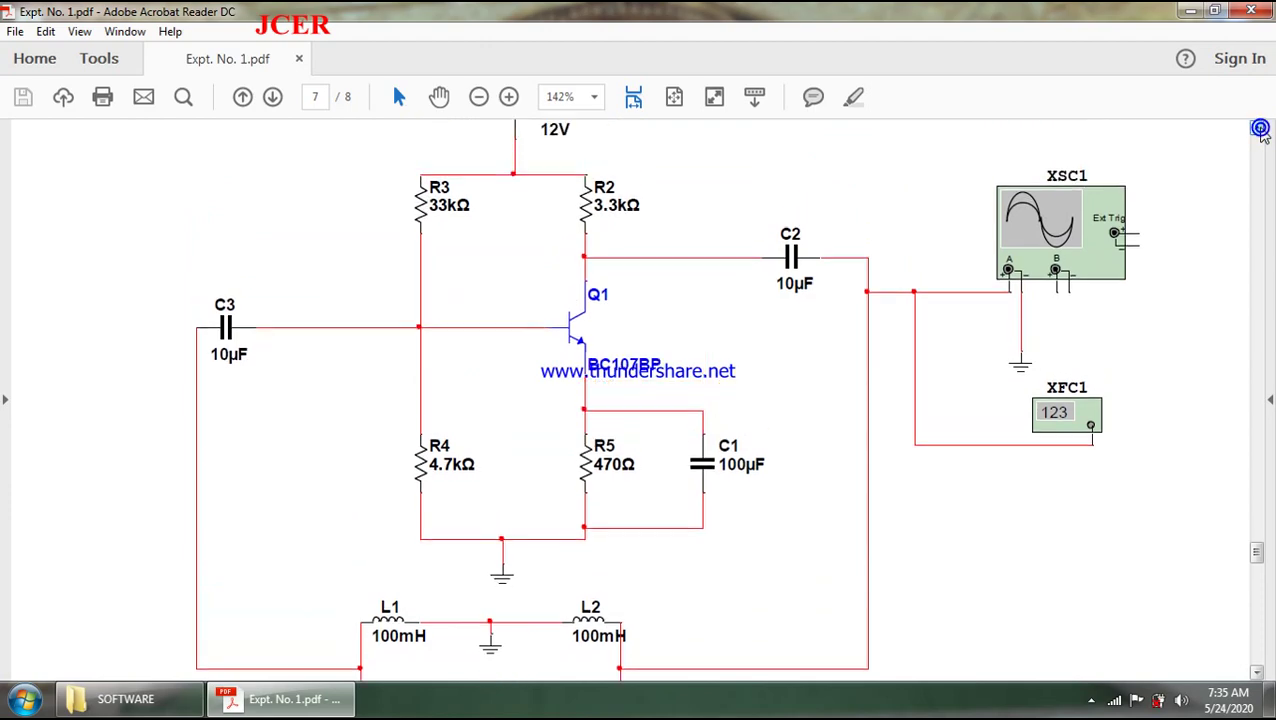
{"action": "left_click", "coordinate": [1258, 129]}
{"action": "left_click", "coordinate": [1258, 129]}
{"action": "left_click", "coordinate": [1186, 10]}
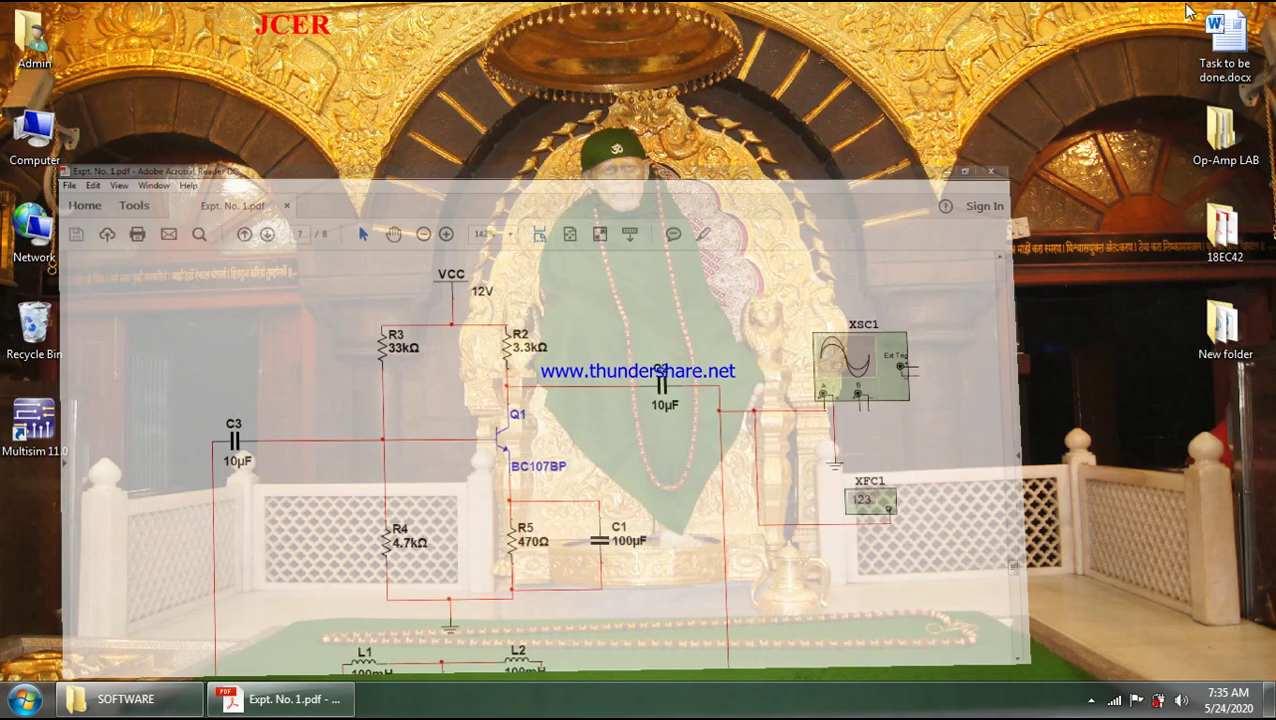
Step: Cancel the Internet Security prompt and launch Multisim 11.0 with a blank Design1
{"action": "left_click", "coordinate": [662, 436]}
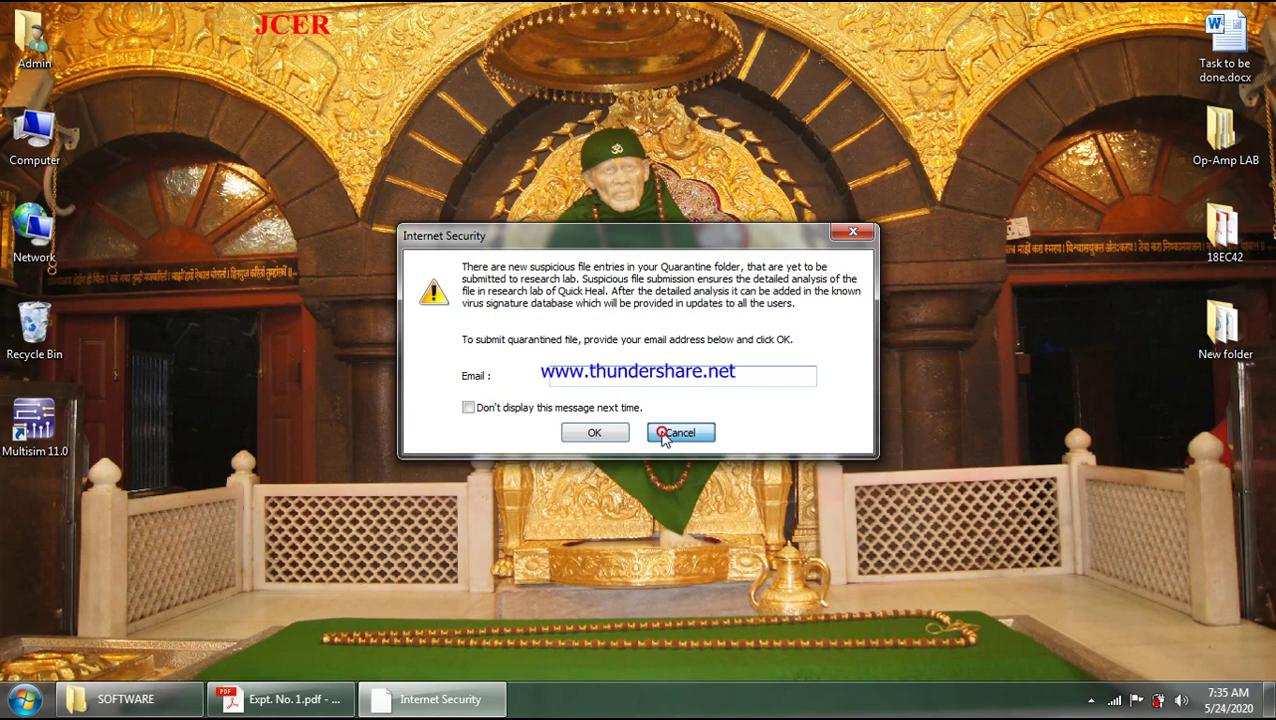
{"action": "double_click", "coordinate": [57, 425]}
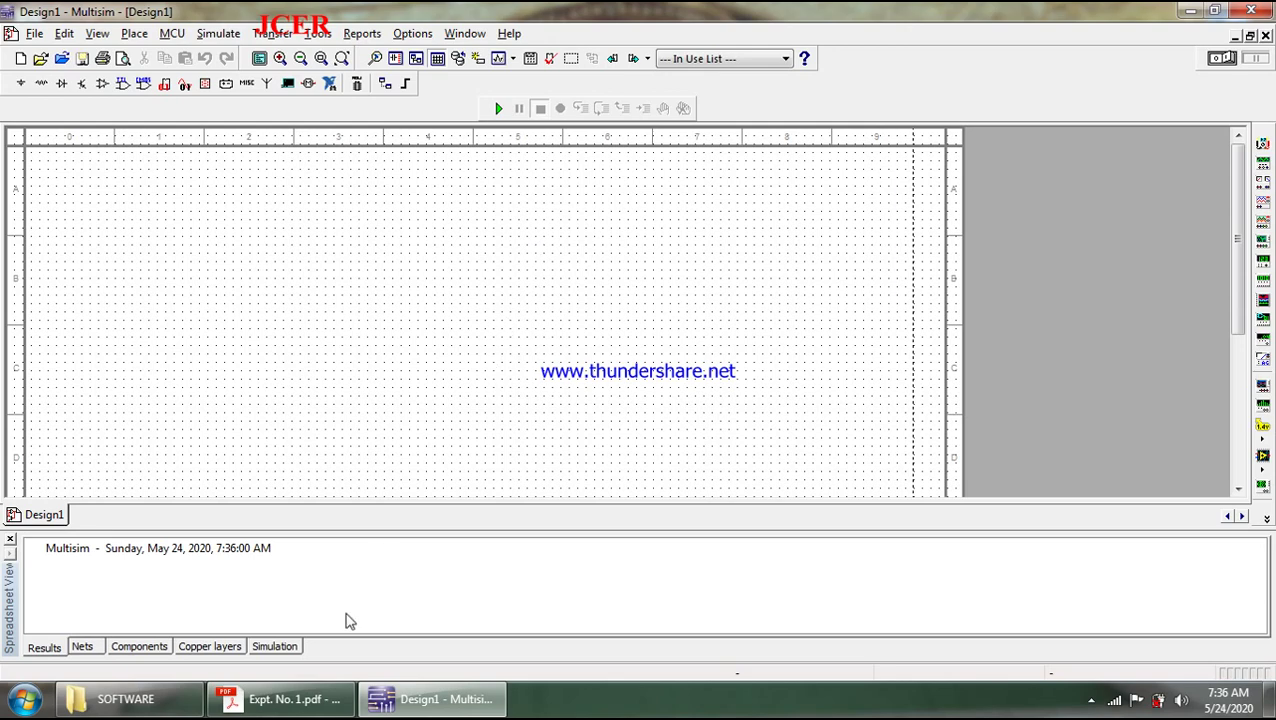
{"action": "left_click", "coordinate": [305, 700]}
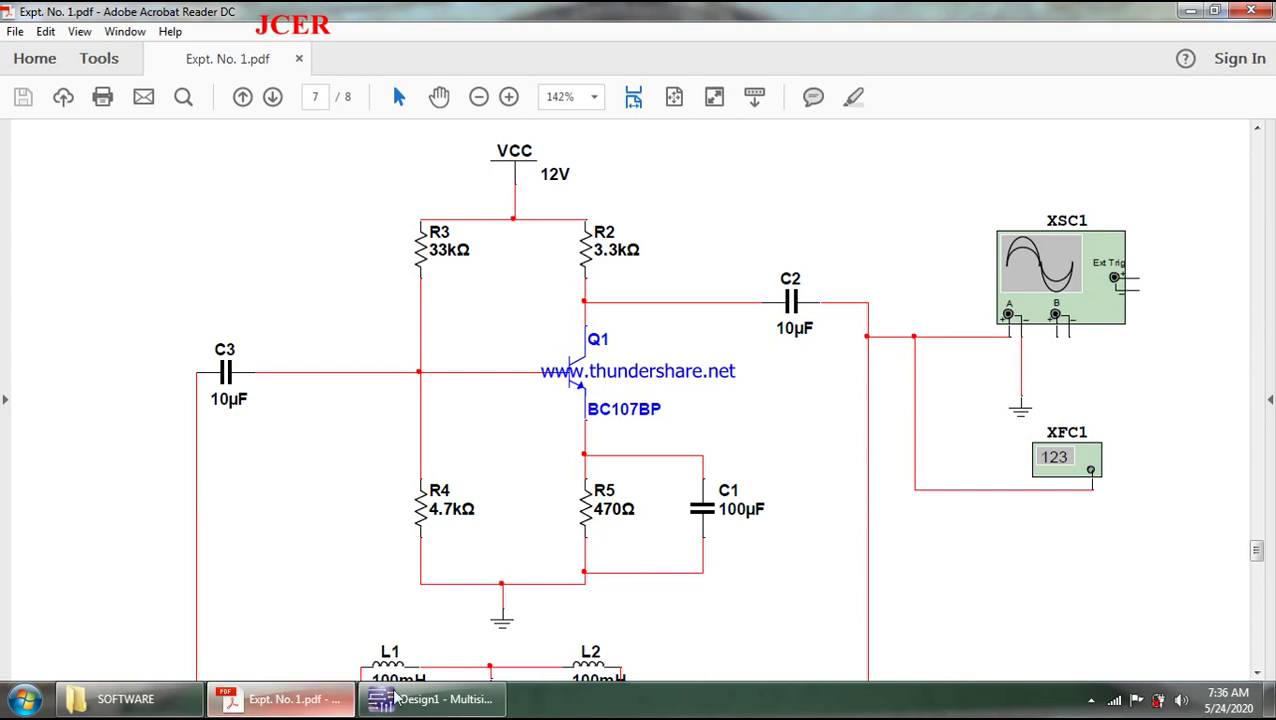
Step: Return to the empty Multisim Design1 and open the Place menu
{"action": "left_click", "coordinate": [433, 699]}
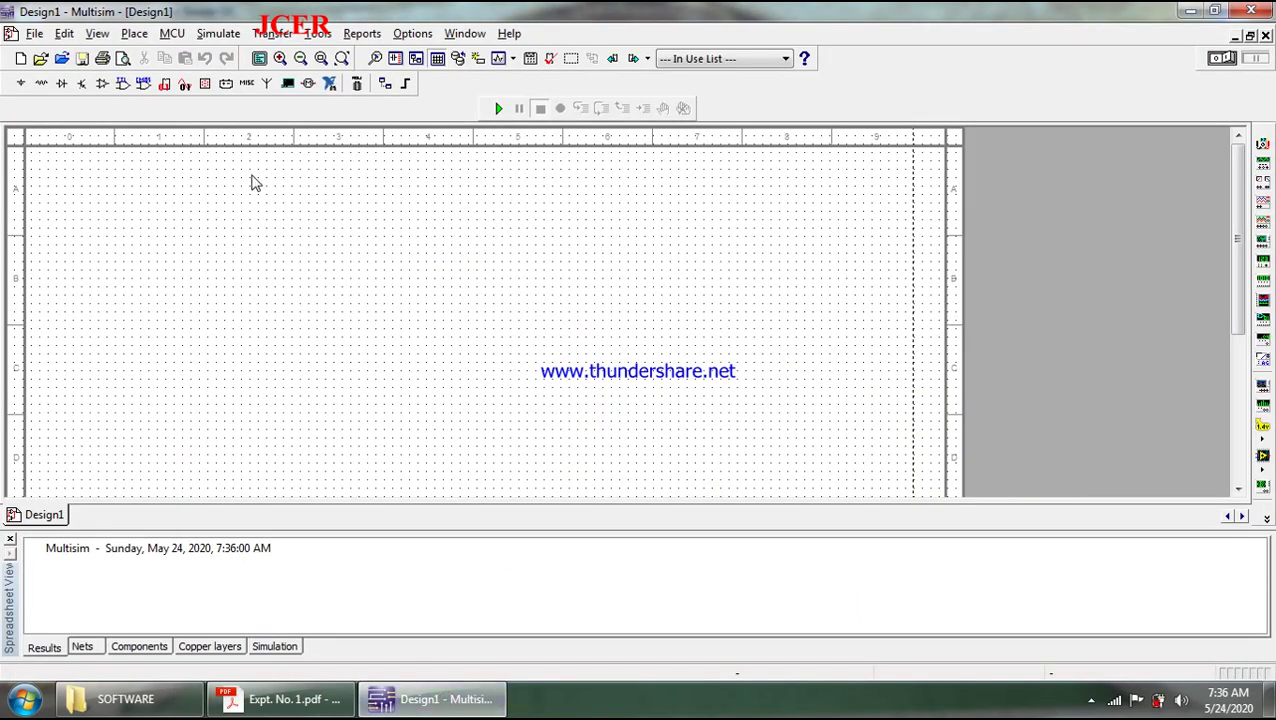
{"action": "left_click", "coordinate": [136, 36]}
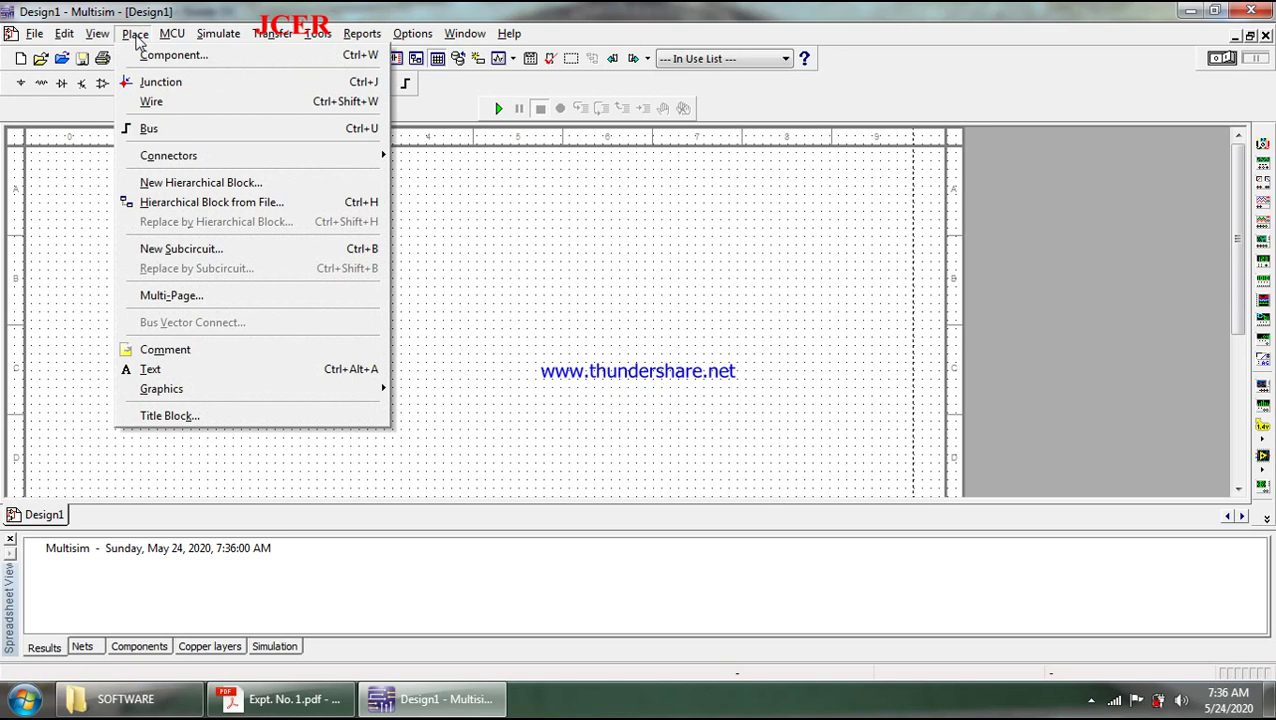
Step: Place a 1kΩ resistor R1 and a 1µF capacitor C1 below it from the Basic group
{"action": "left_click", "coordinate": [147, 58]}
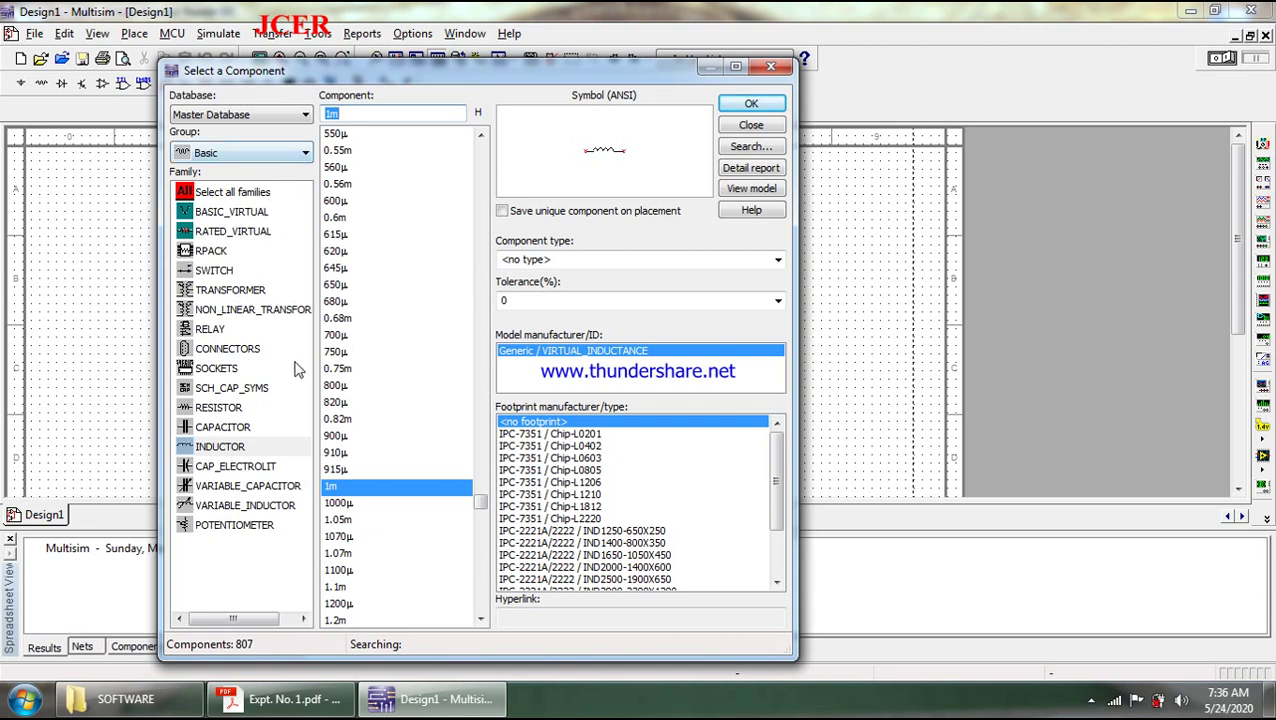
{"action": "left_click", "coordinate": [229, 411]}
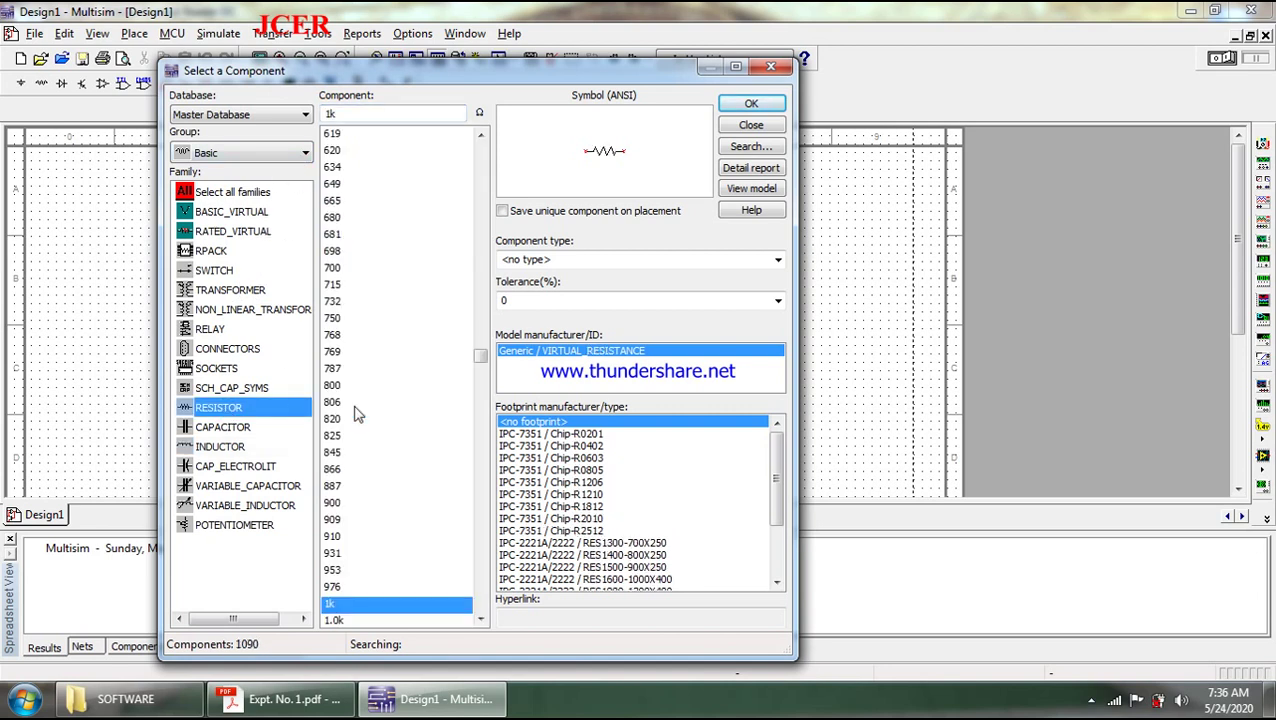
{"action": "left_click", "coordinate": [752, 105]}
{"action": "left_click", "coordinate": [840, 188]}
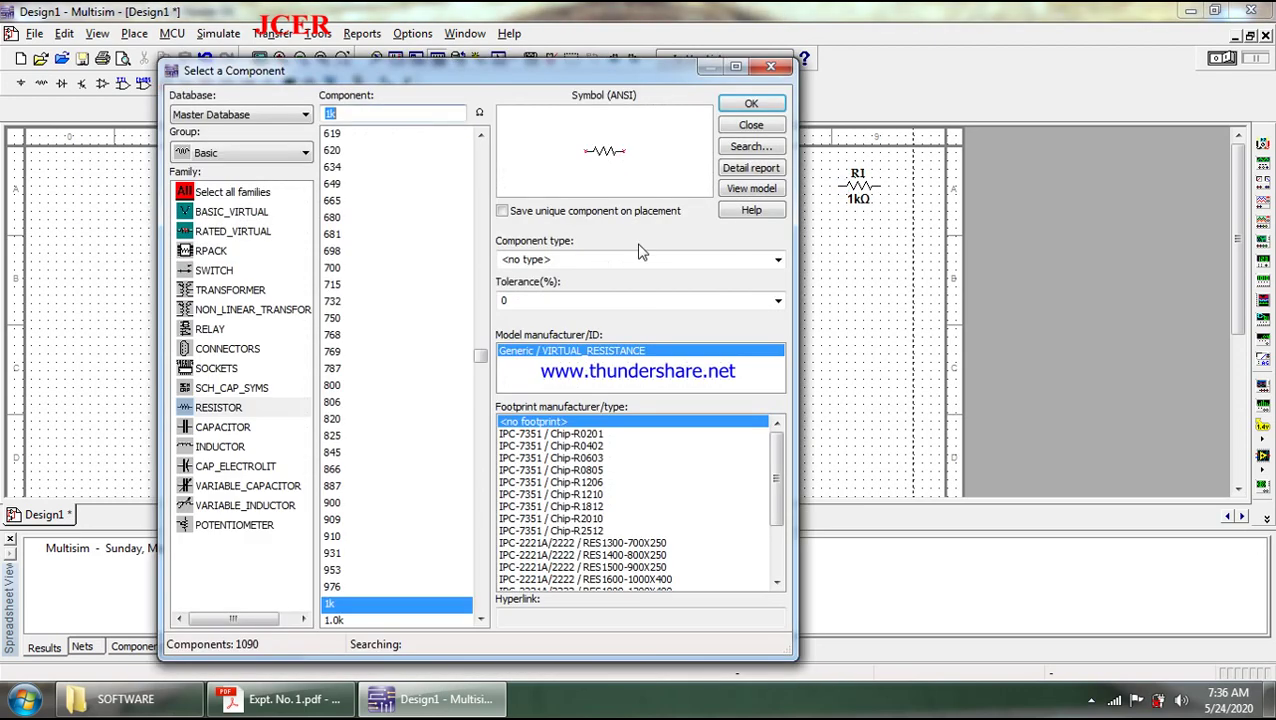
{"action": "left_click", "coordinate": [234, 430]}
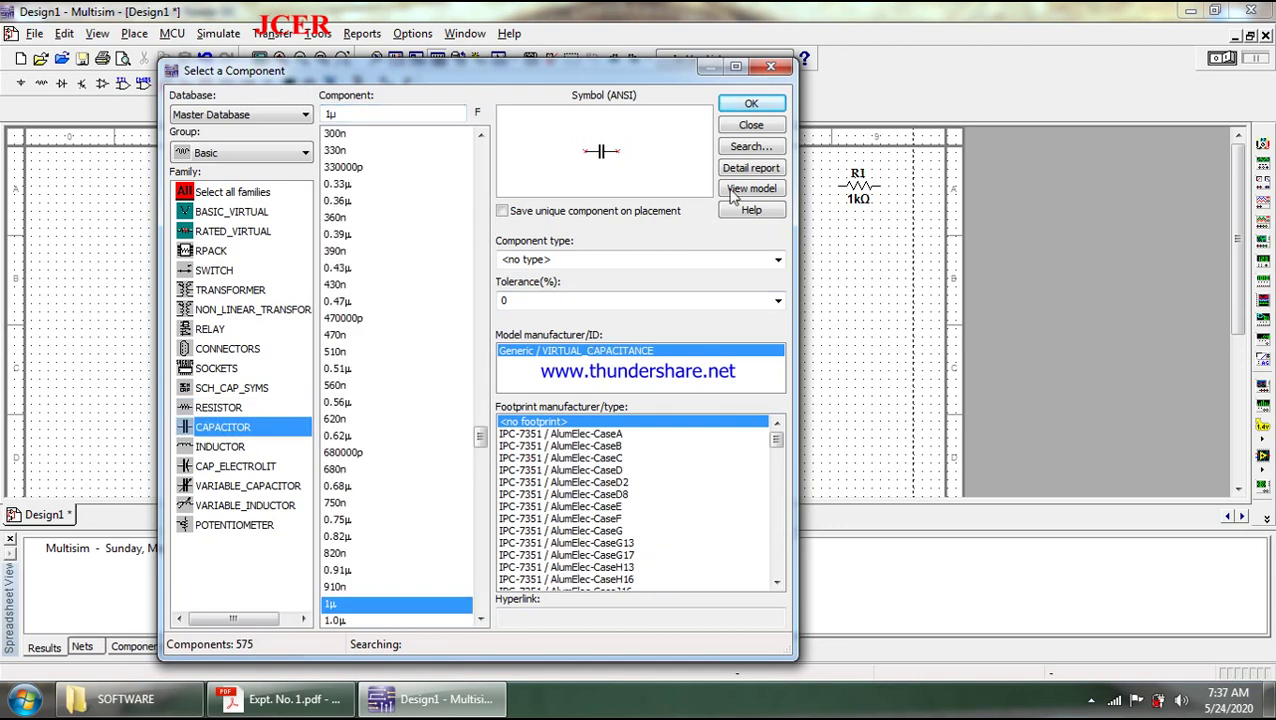
{"action": "left_click", "coordinate": [766, 108]}
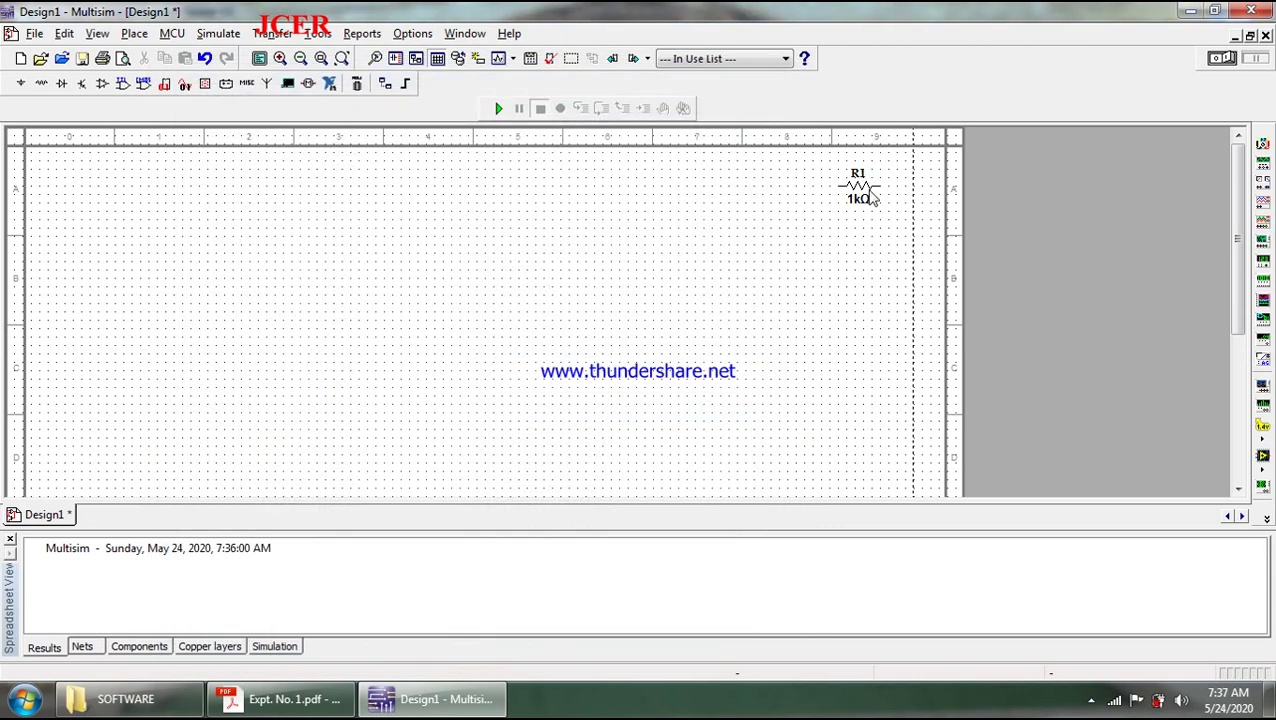
{"action": "left_click", "coordinate": [840, 244]}
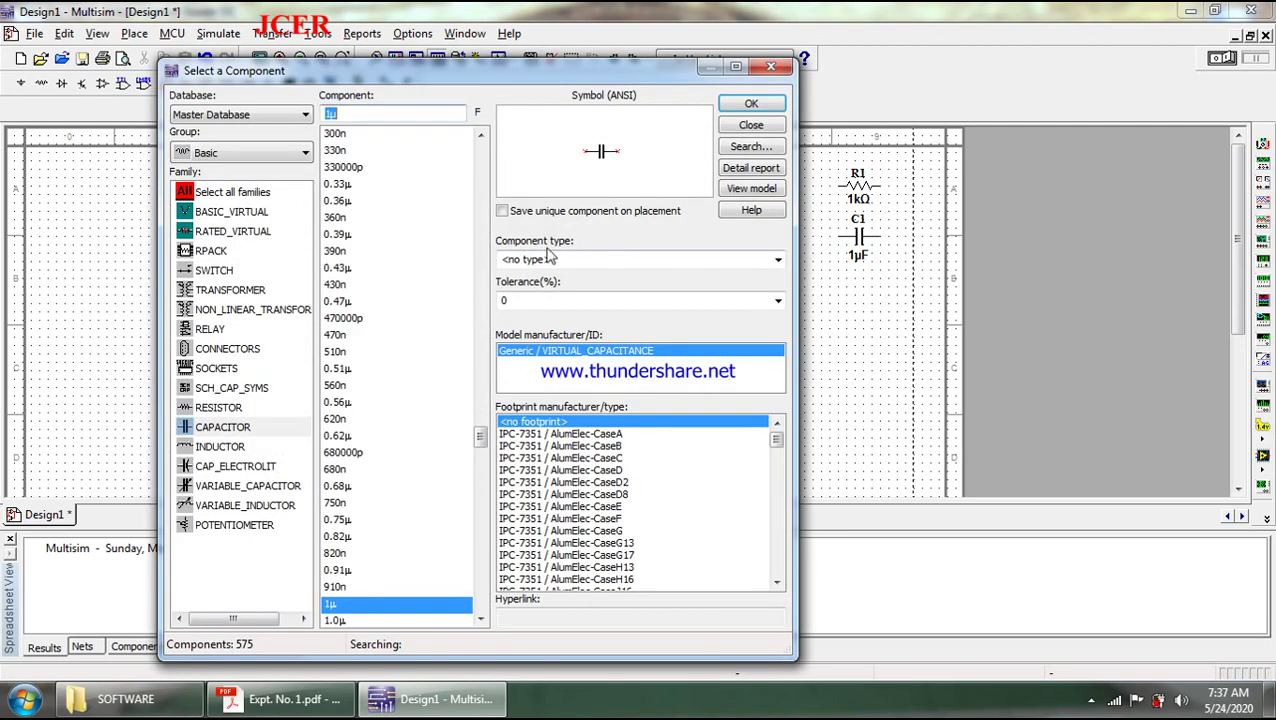
Step: Place a 1mH inductor L1 below capacitor C1
{"action": "left_click", "coordinate": [238, 451]}
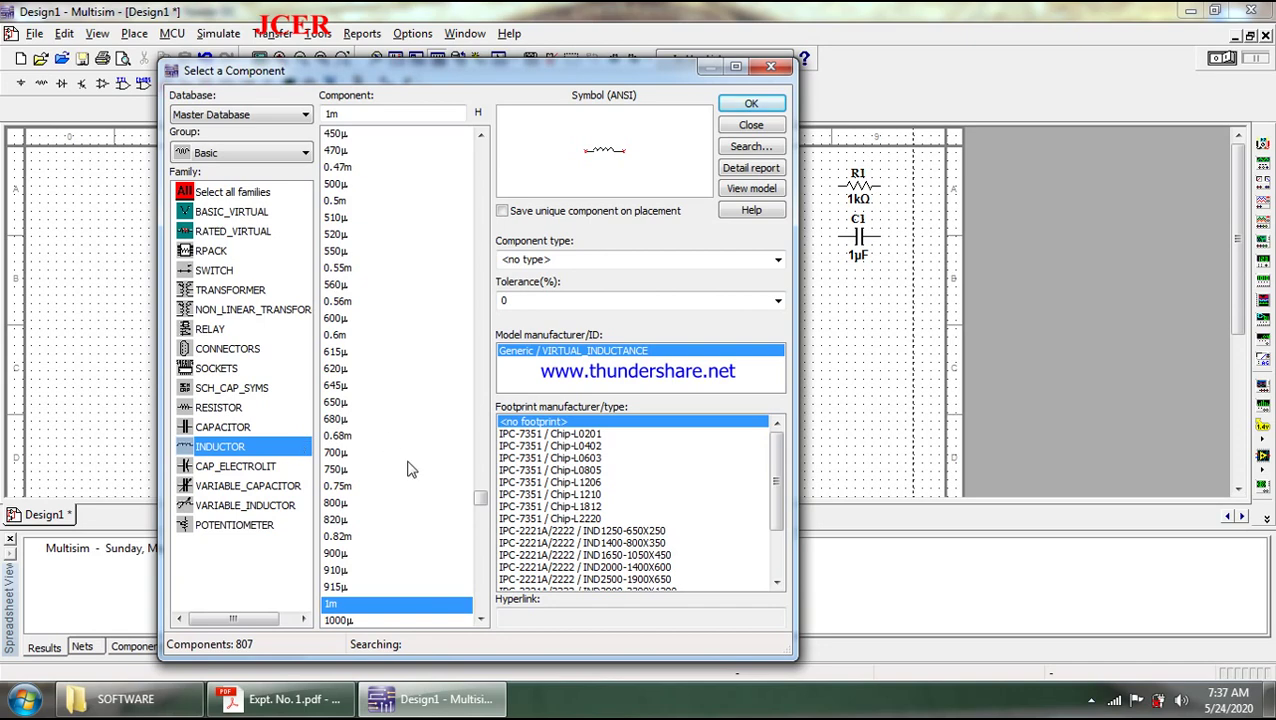
{"action": "left_click", "coordinate": [751, 103]}
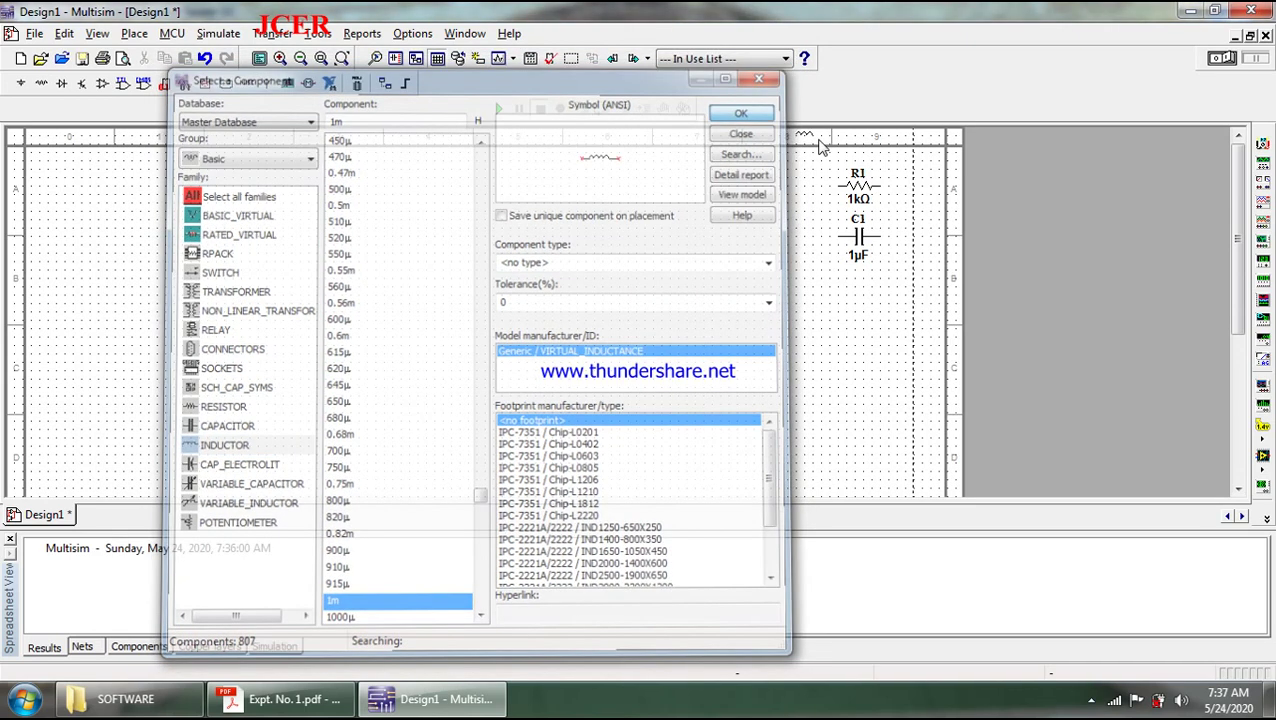
{"action": "left_click", "coordinate": [850, 302]}
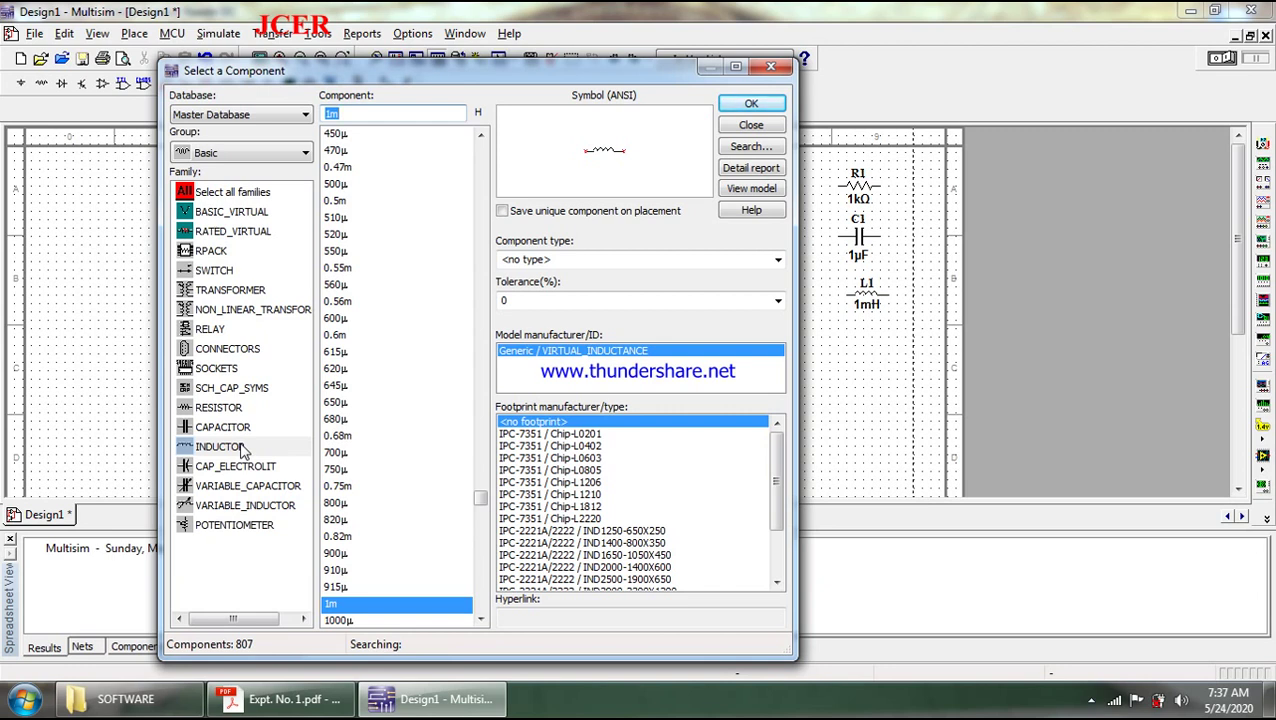
{"action": "left_click", "coordinate": [302, 157]}
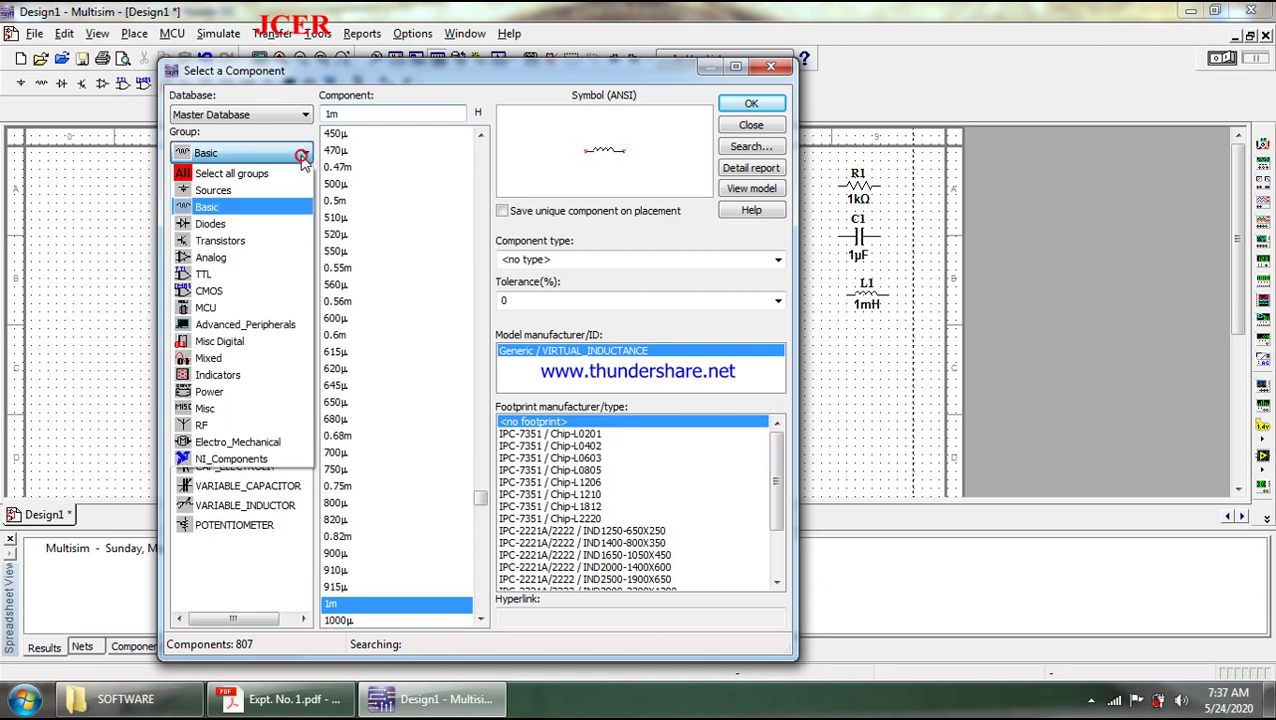
Step: Place a BC107BP transistor from Transistors > BJT_NPN as Q1 below L1
{"action": "left_click", "coordinate": [281, 249]}
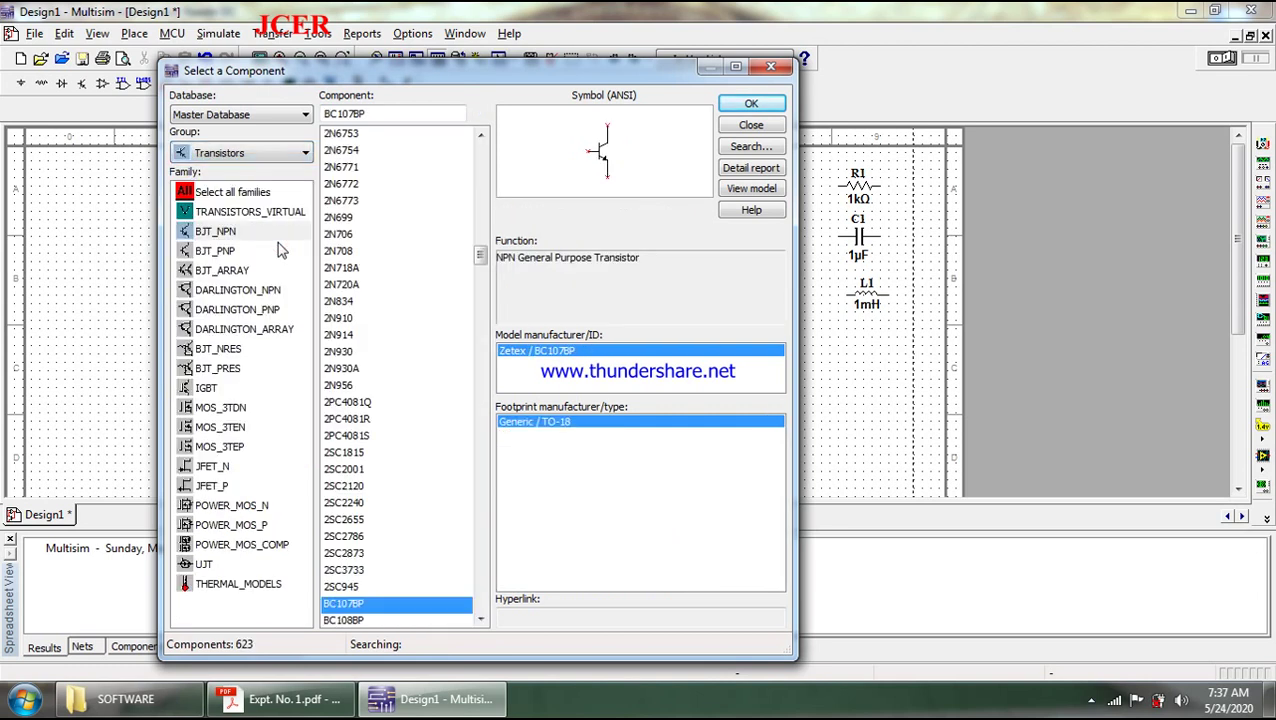
{"action": "left_click", "coordinate": [228, 234]}
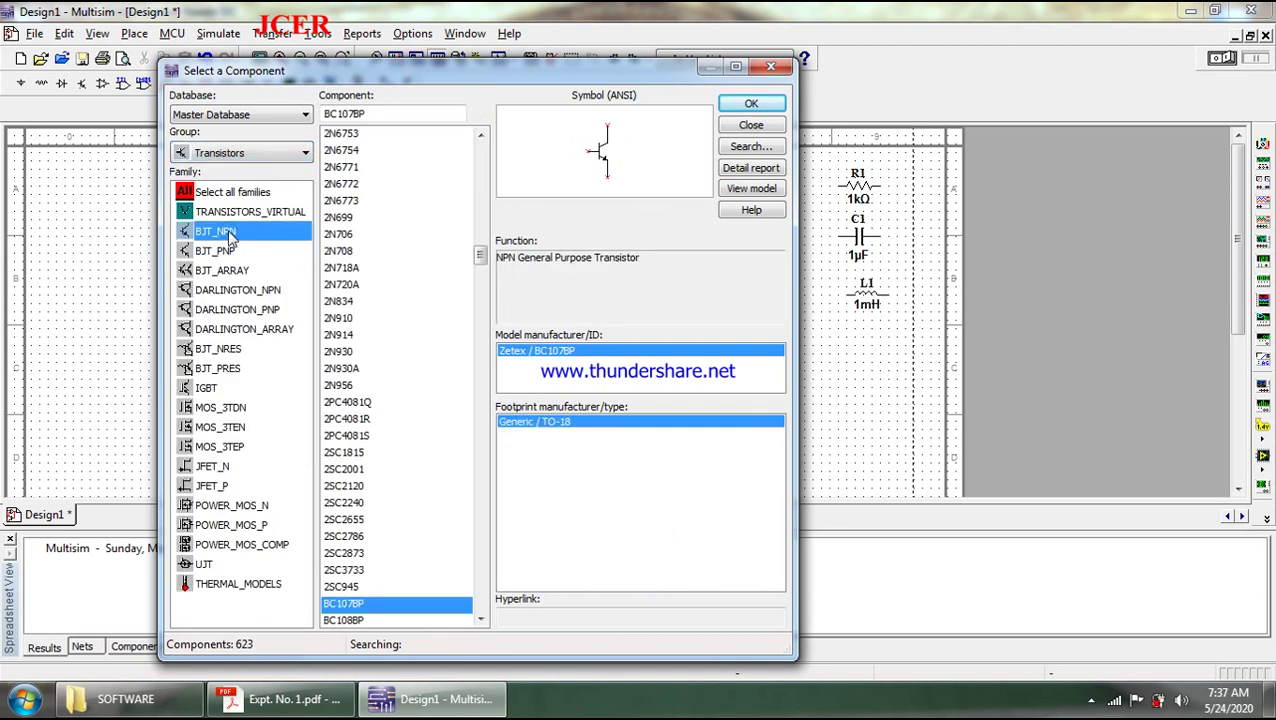
{"action": "left_click", "coordinate": [355, 610]}
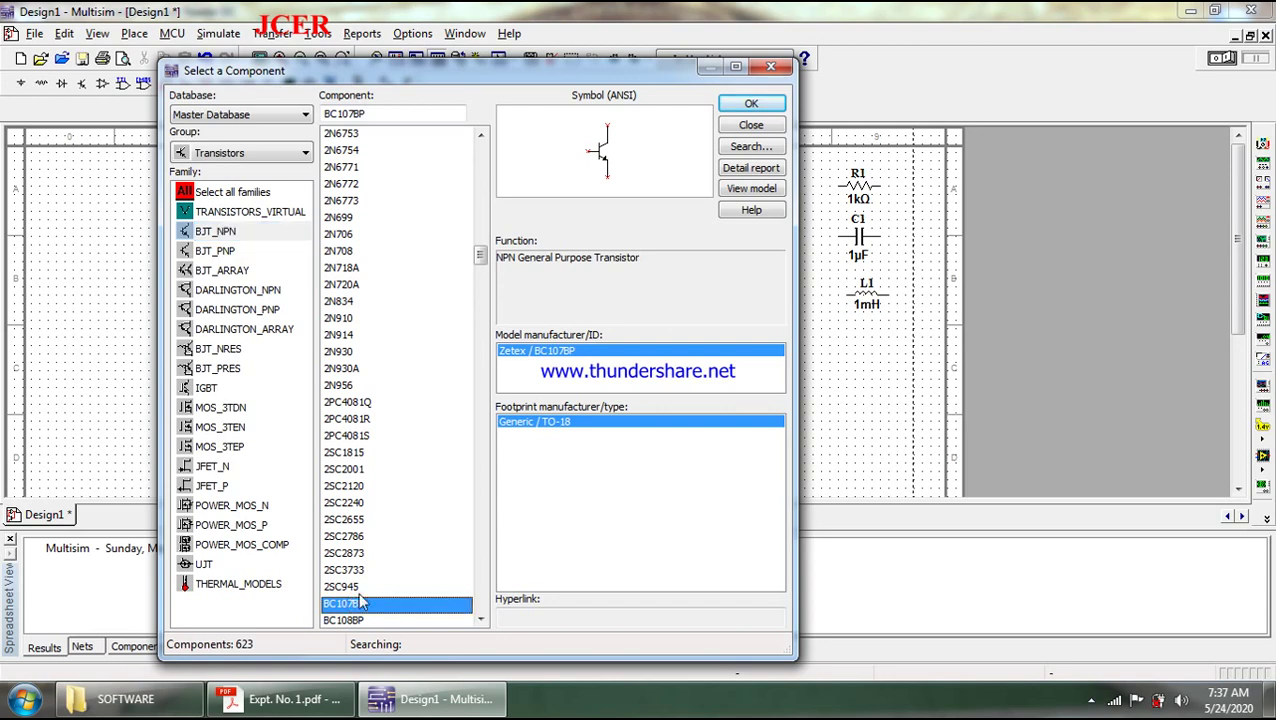
{"action": "left_click", "coordinate": [757, 104]}
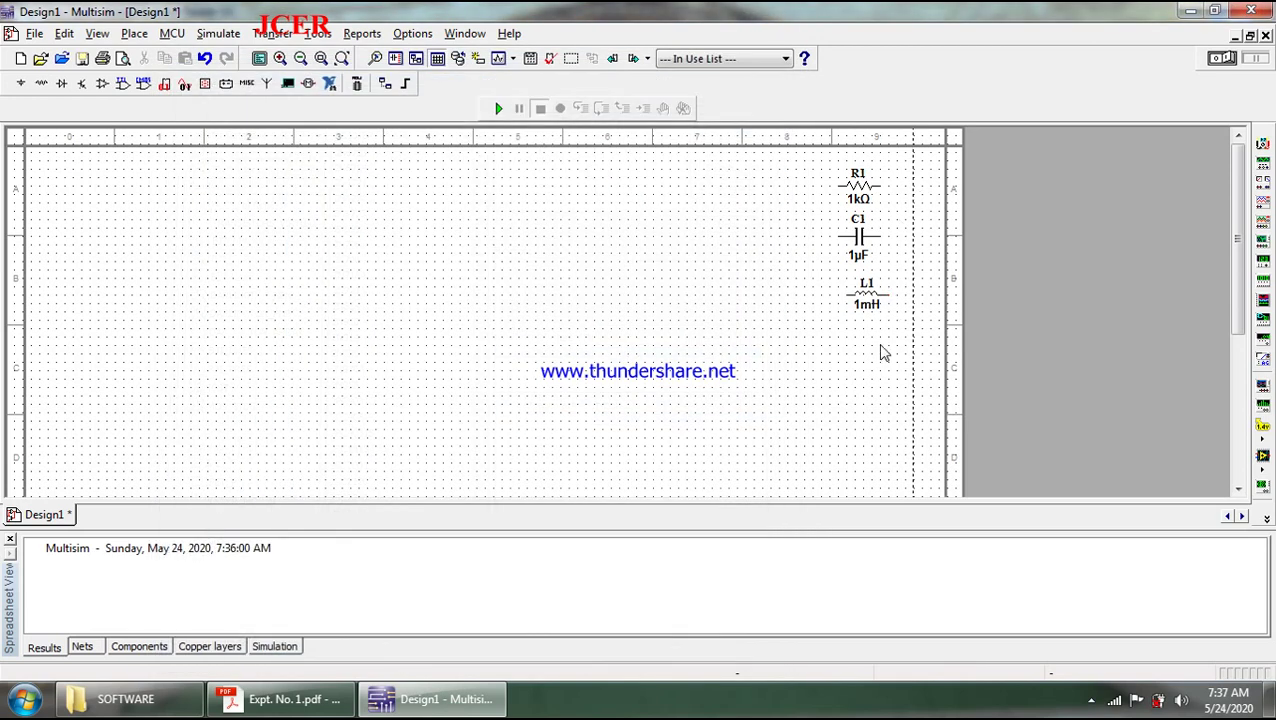
{"action": "left_click", "coordinate": [850, 360]}
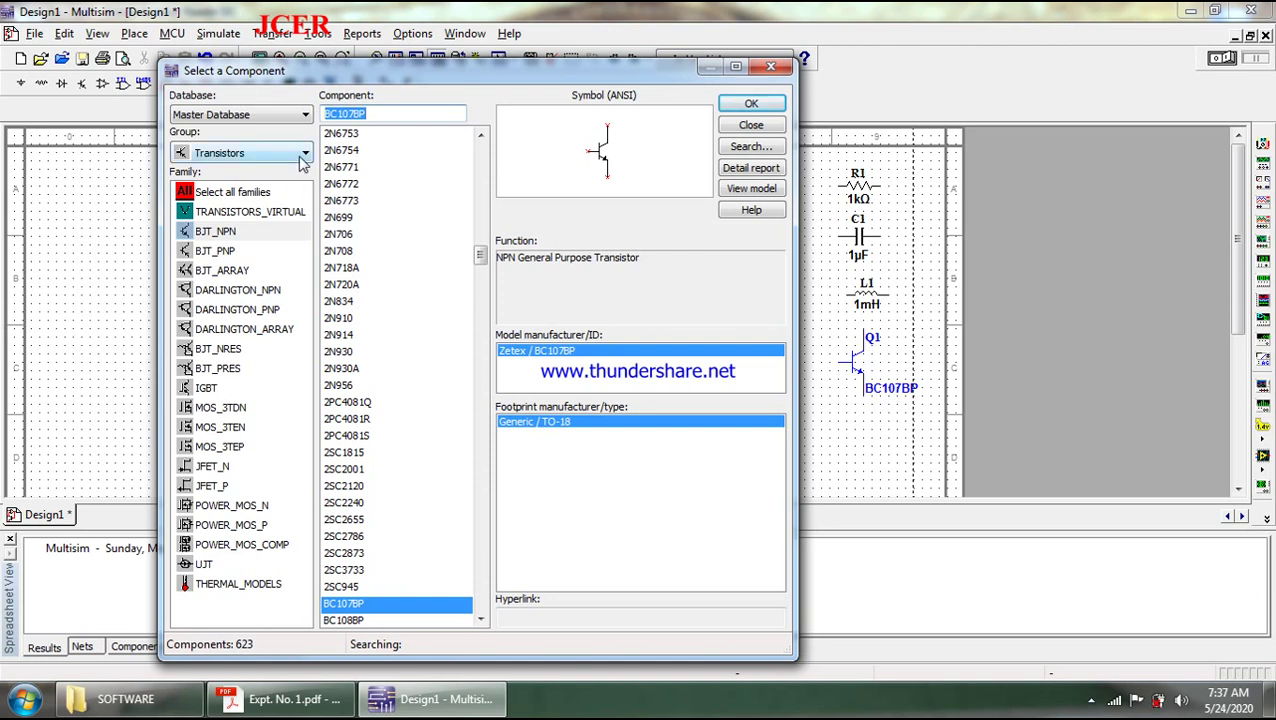
{"action": "left_click", "coordinate": [300, 158]}
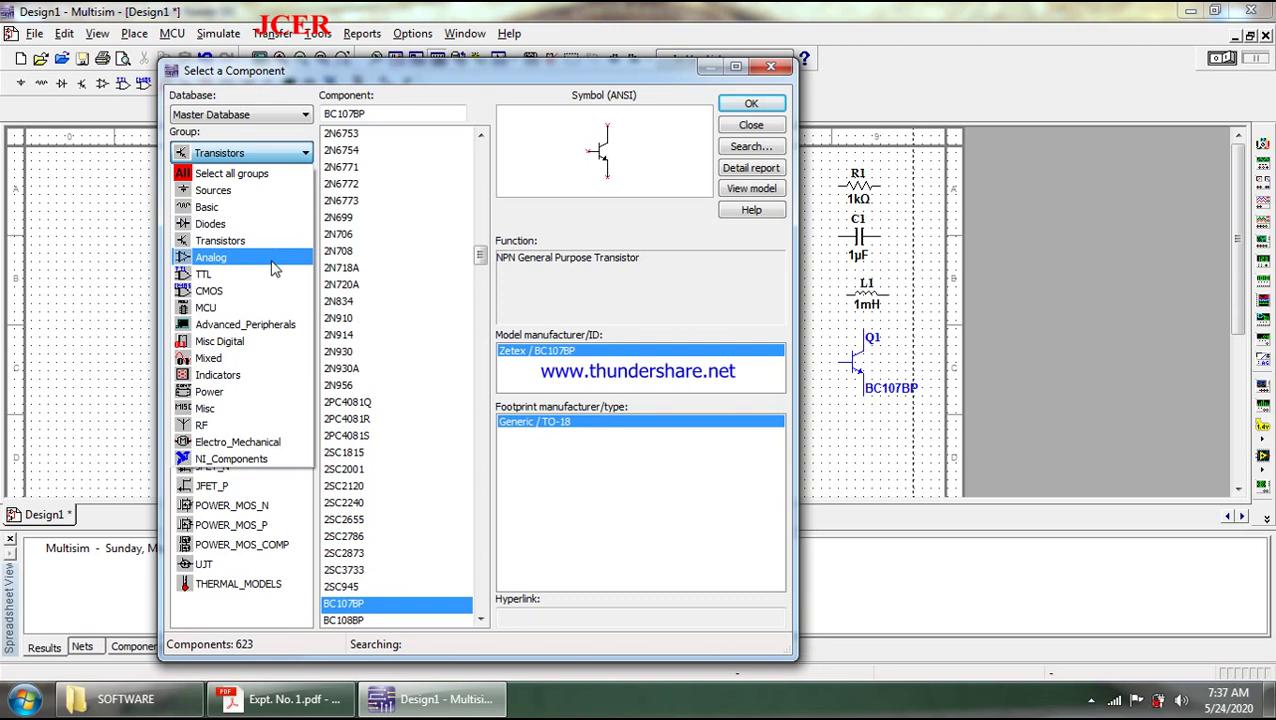
Step: Place a 5V VCC supply and a GROUND symbol from POWER_SOURCES, then close the component picker
{"action": "left_click", "coordinate": [243, 190]}
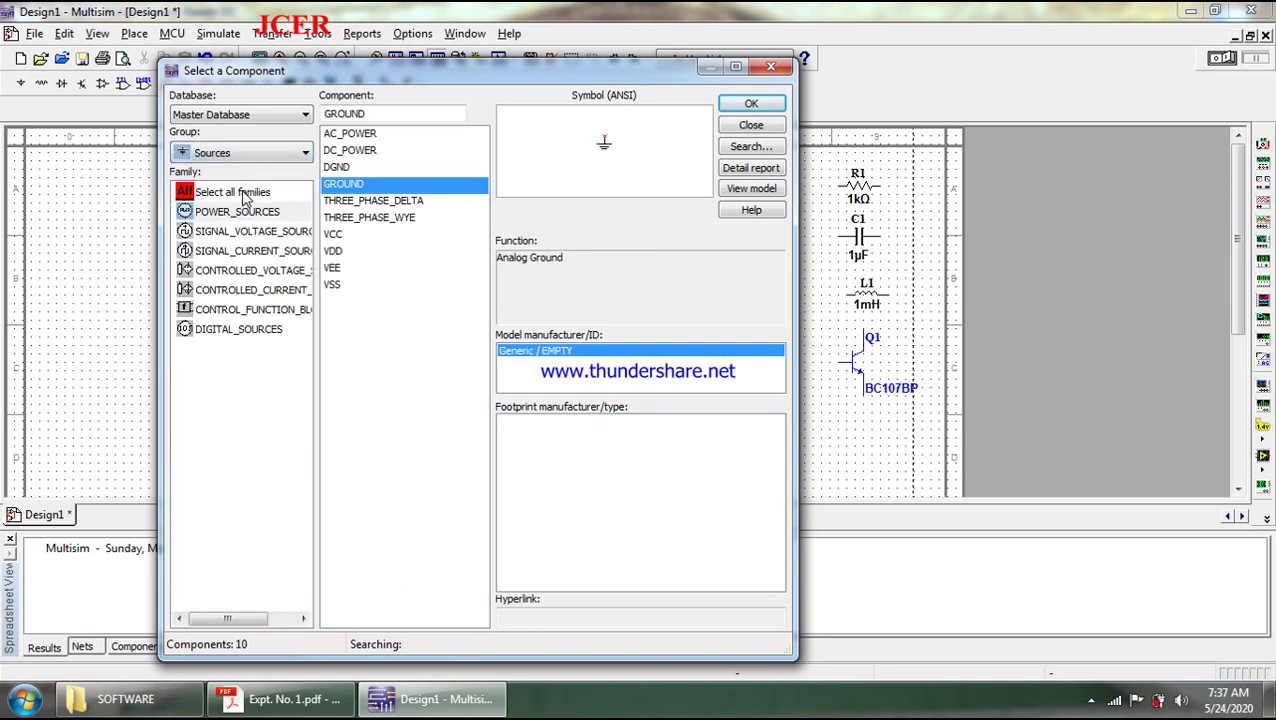
{"action": "left_click", "coordinate": [335, 234]}
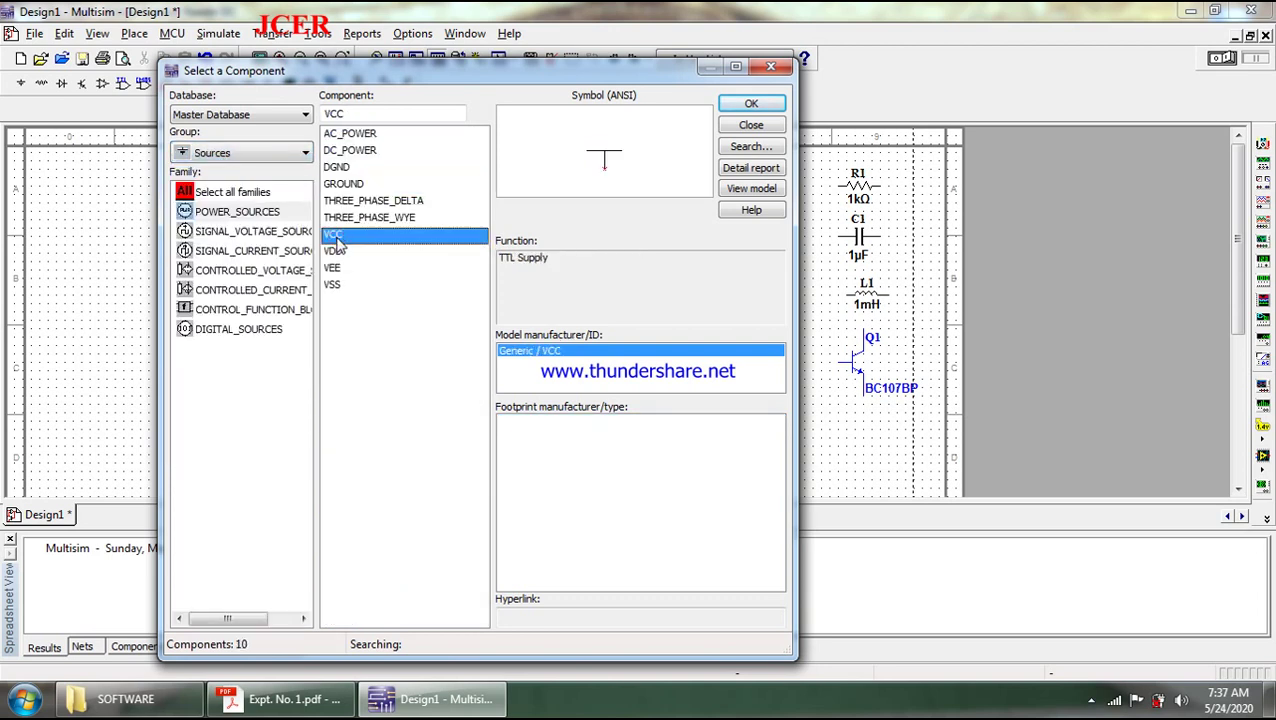
{"action": "left_click", "coordinate": [751, 103]}
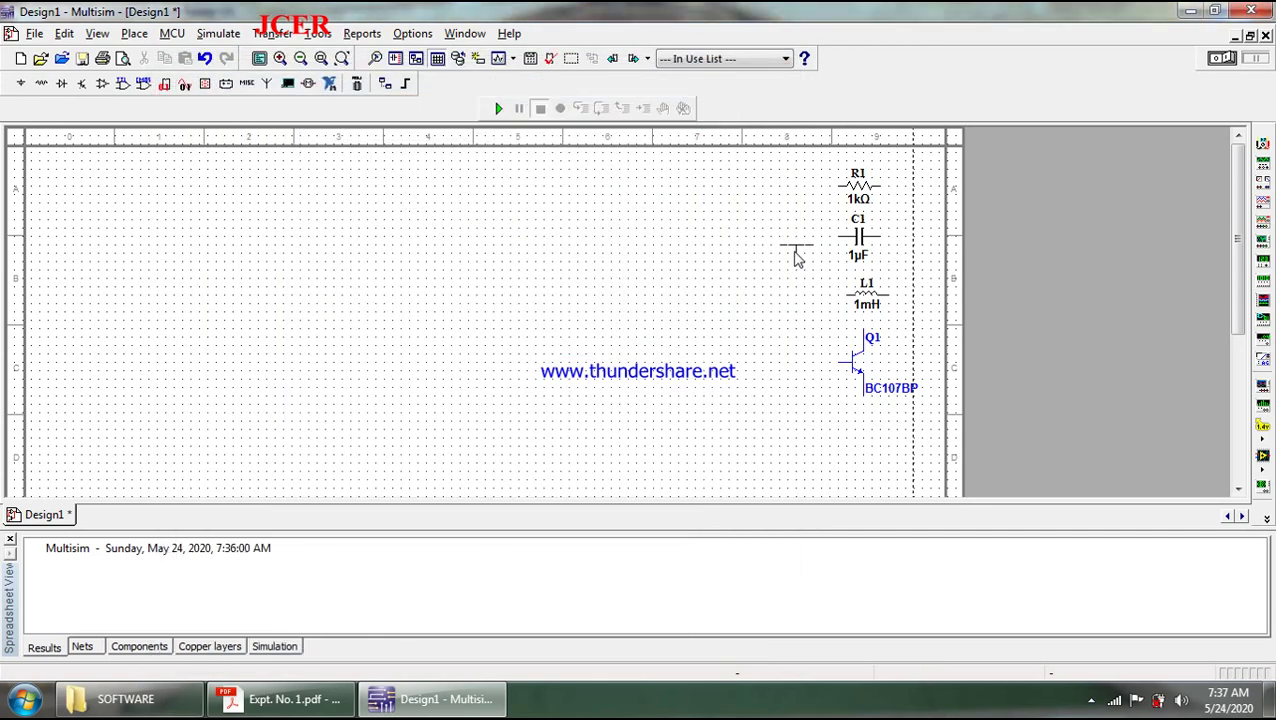
{"action": "left_click", "coordinate": [784, 200]}
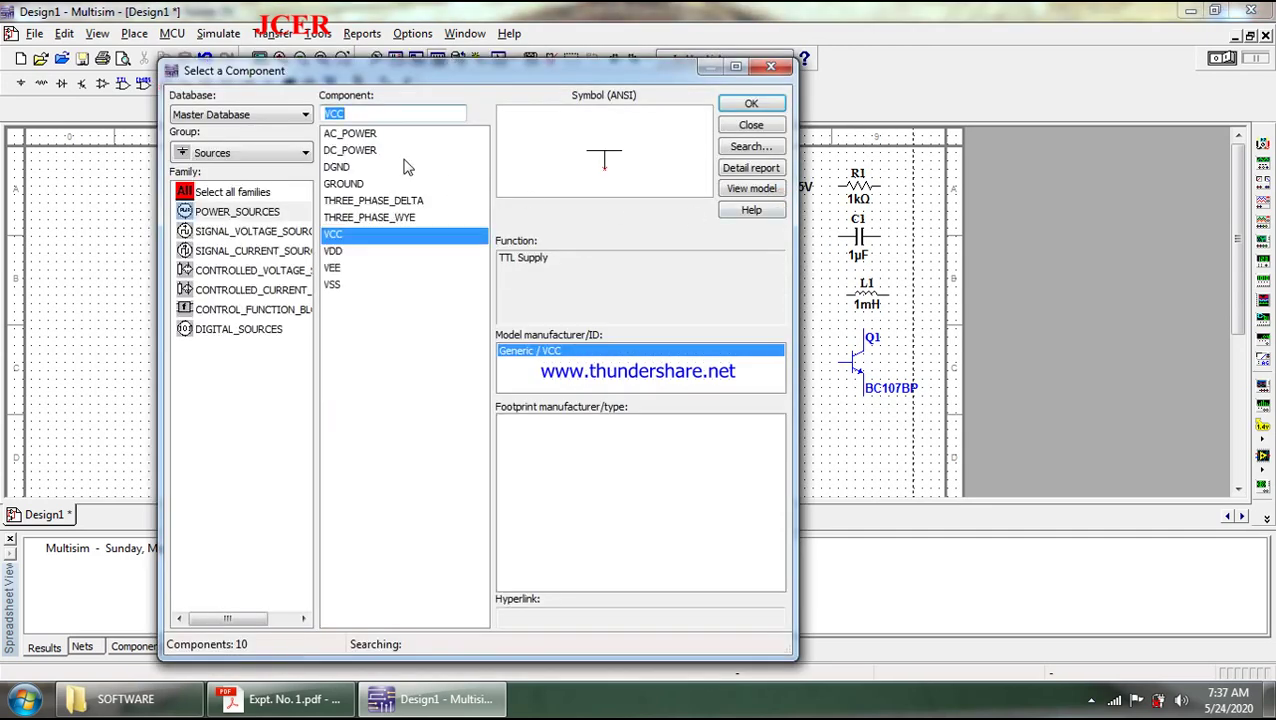
{"action": "left_click", "coordinate": [354, 184]}
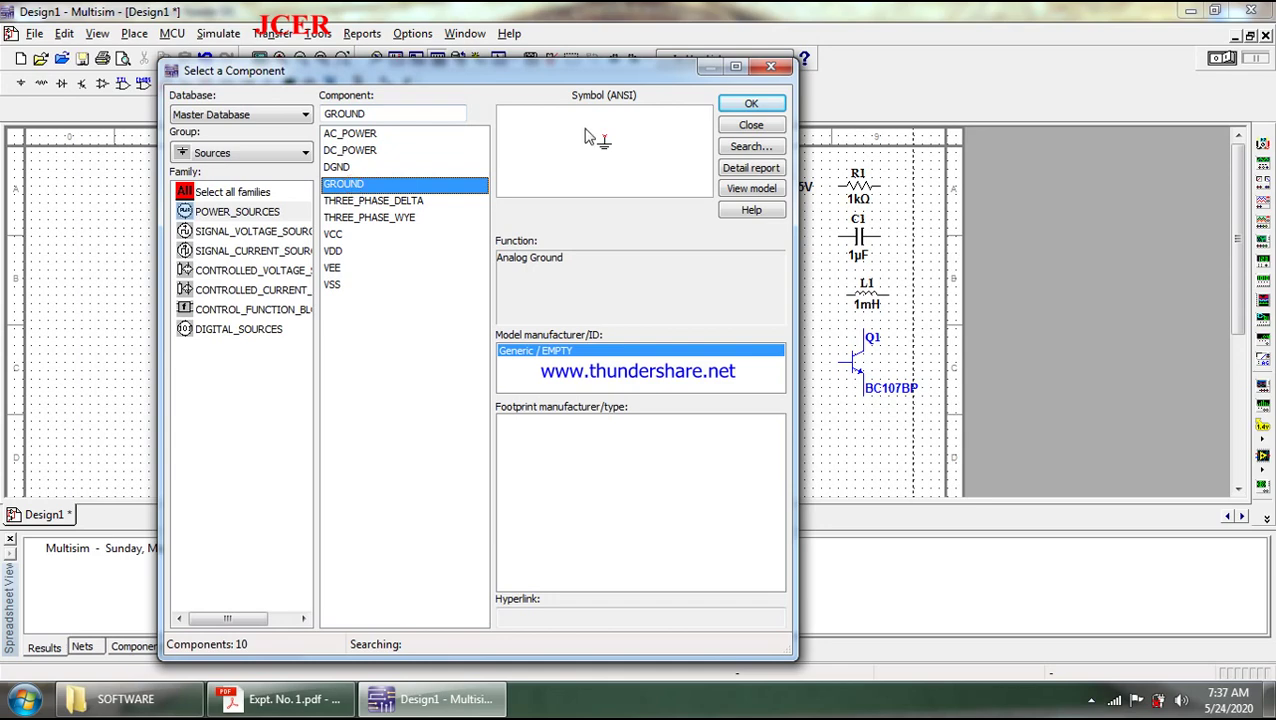
{"action": "left_click", "coordinate": [751, 104]}
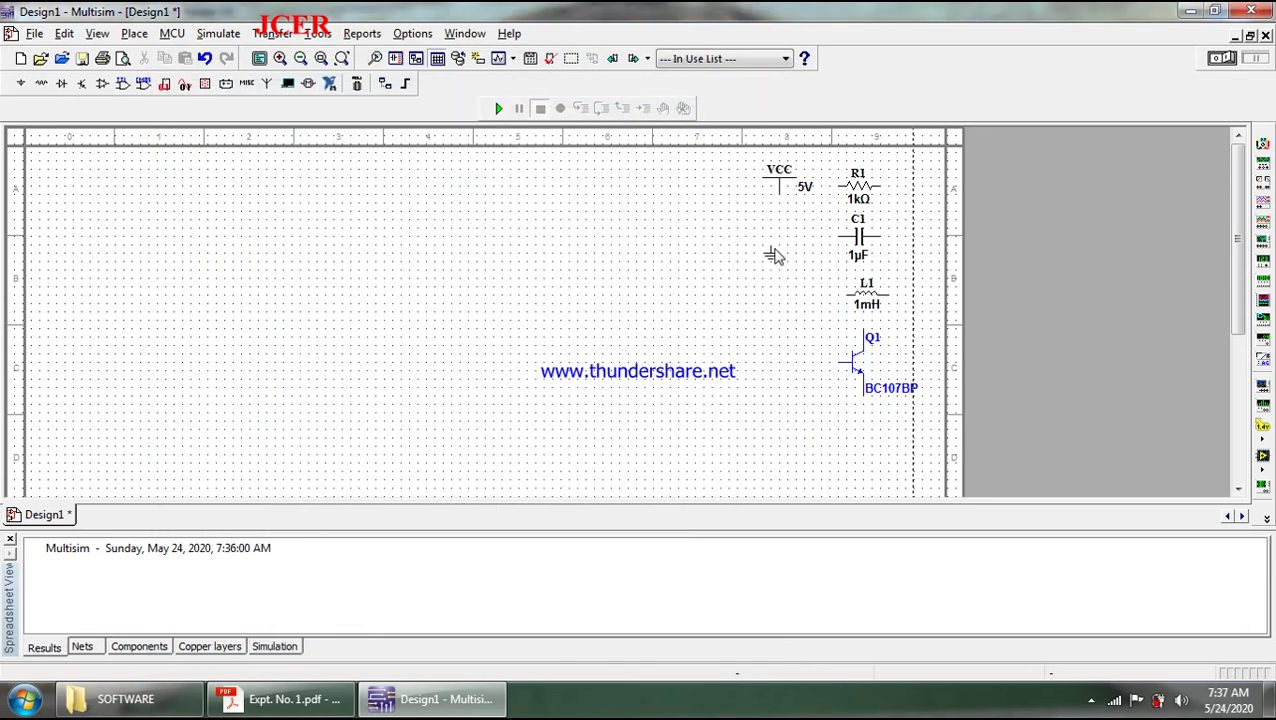
{"action": "left_click", "coordinate": [784, 235]}
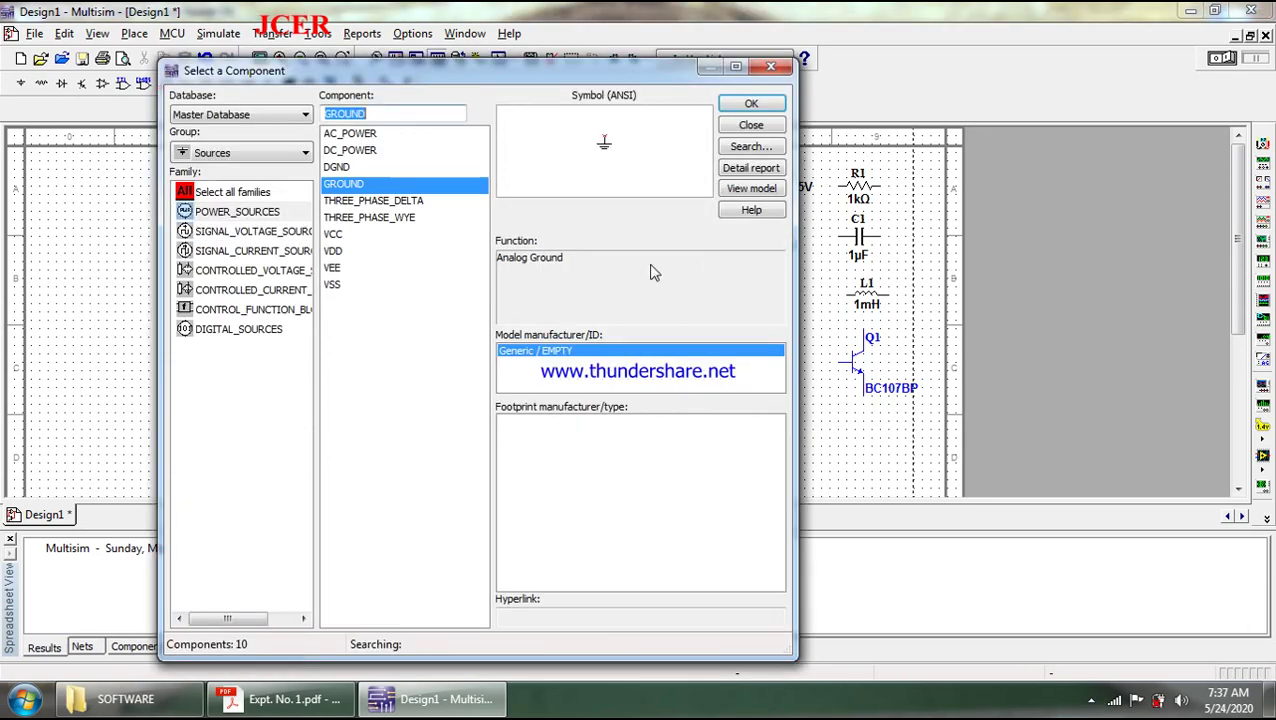
{"action": "left_click", "coordinate": [771, 70]}
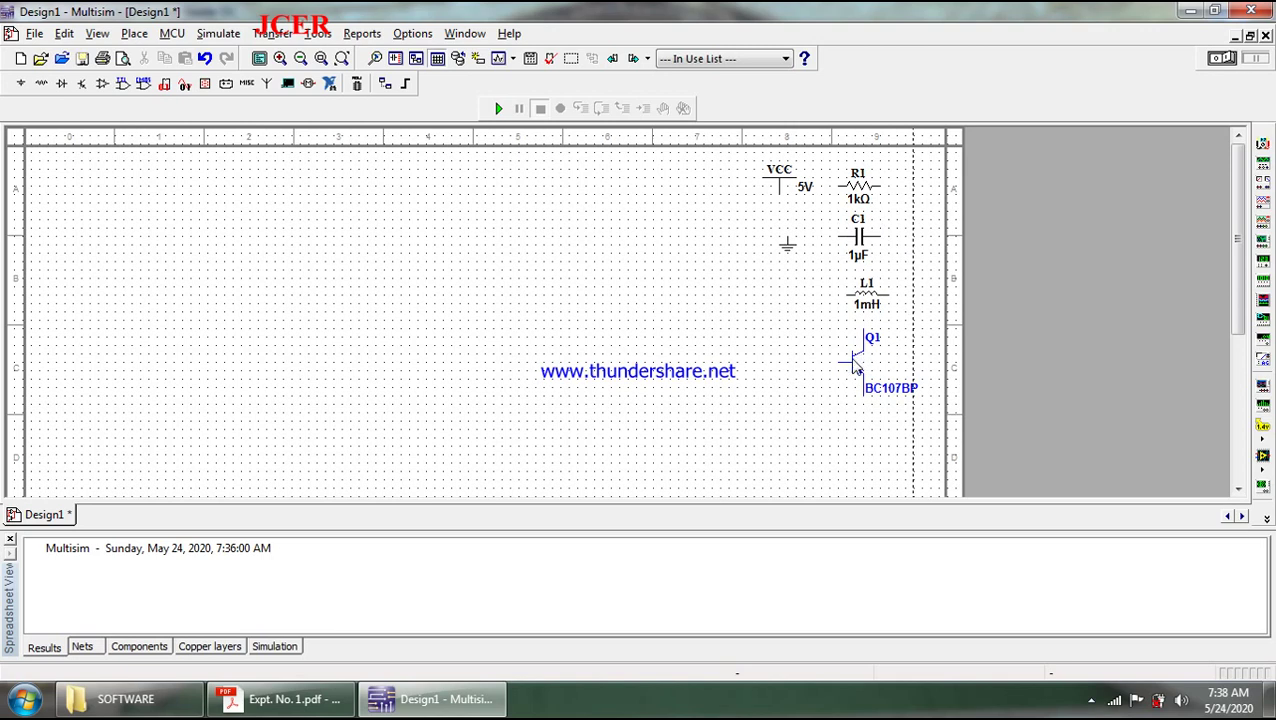
{"action": "left_click", "coordinate": [864, 366]}
Step: Move Q1 to the left-centre and stand R1 vertically at the sheet's upper left
{"action": "left_click_drag", "start_coordinate": [866, 366], "coordinate": [414, 397]}
{"action": "left_click", "coordinate": [550, 382]}
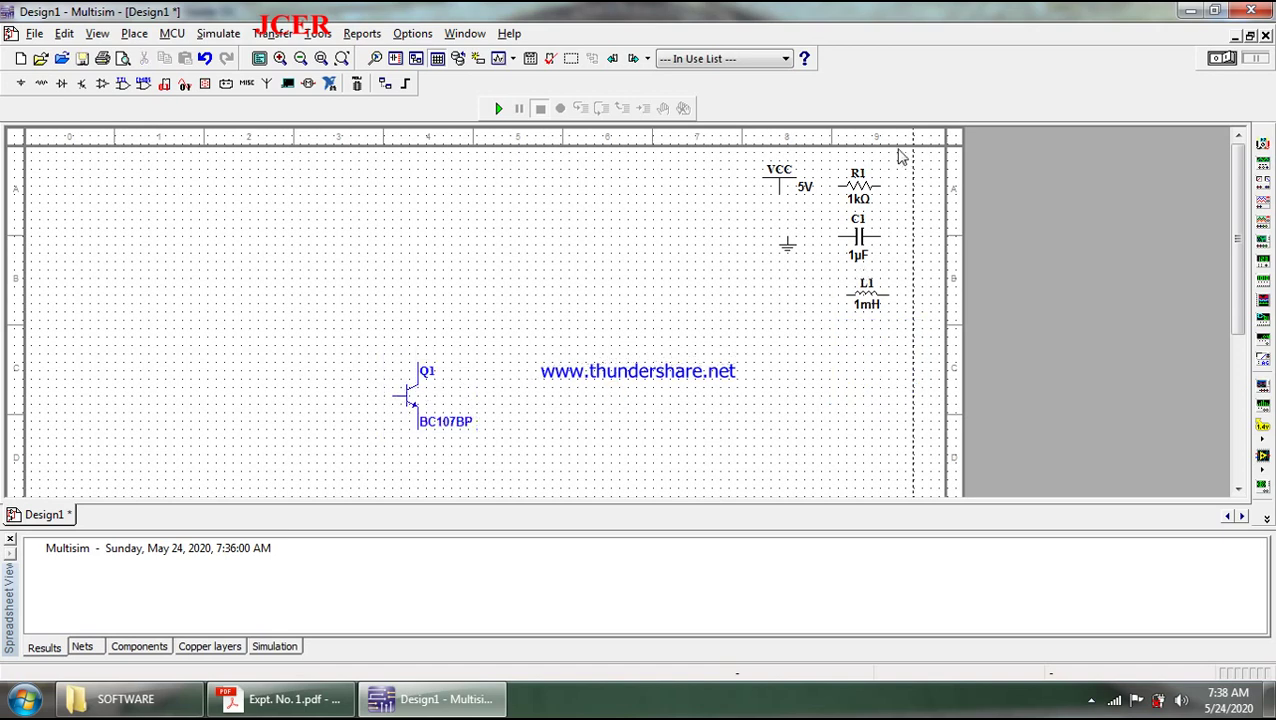
{"action": "left_click", "coordinate": [857, 195]}
{"action": "left_click_drag", "start_coordinate": [857, 195], "coordinate": [323, 282]}
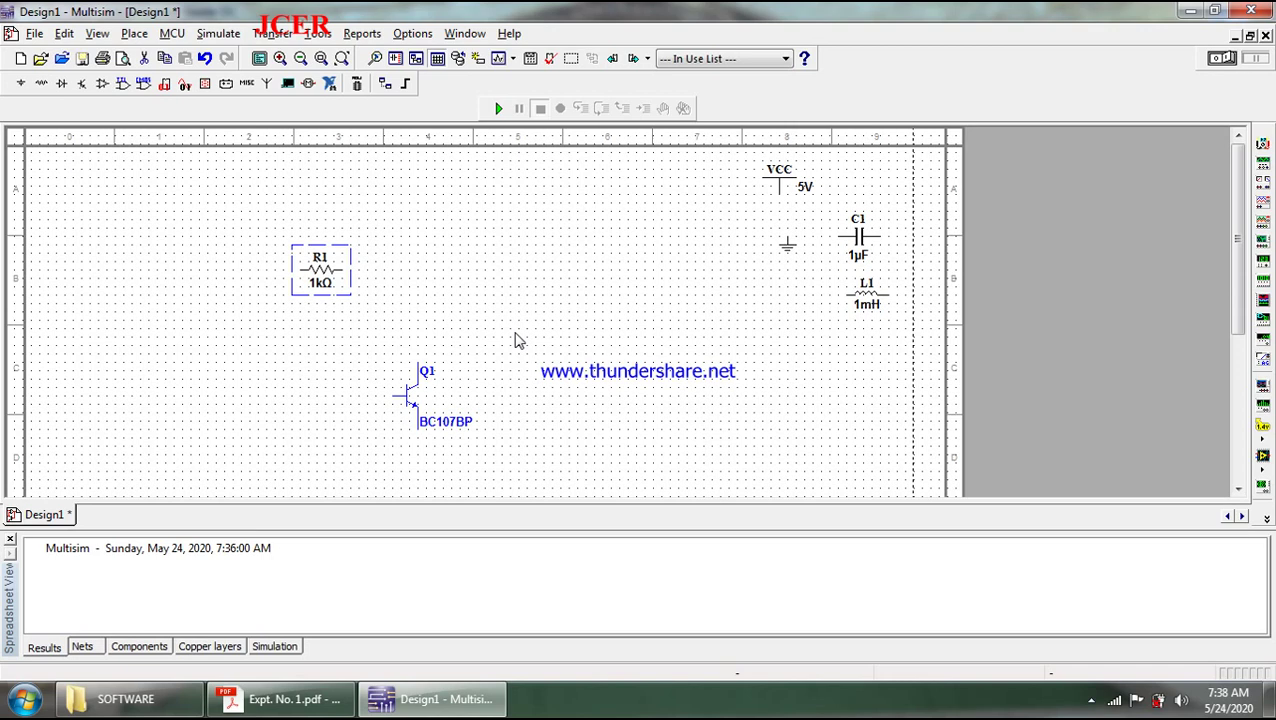
{"action": "key", "text": "ctrl+r"}
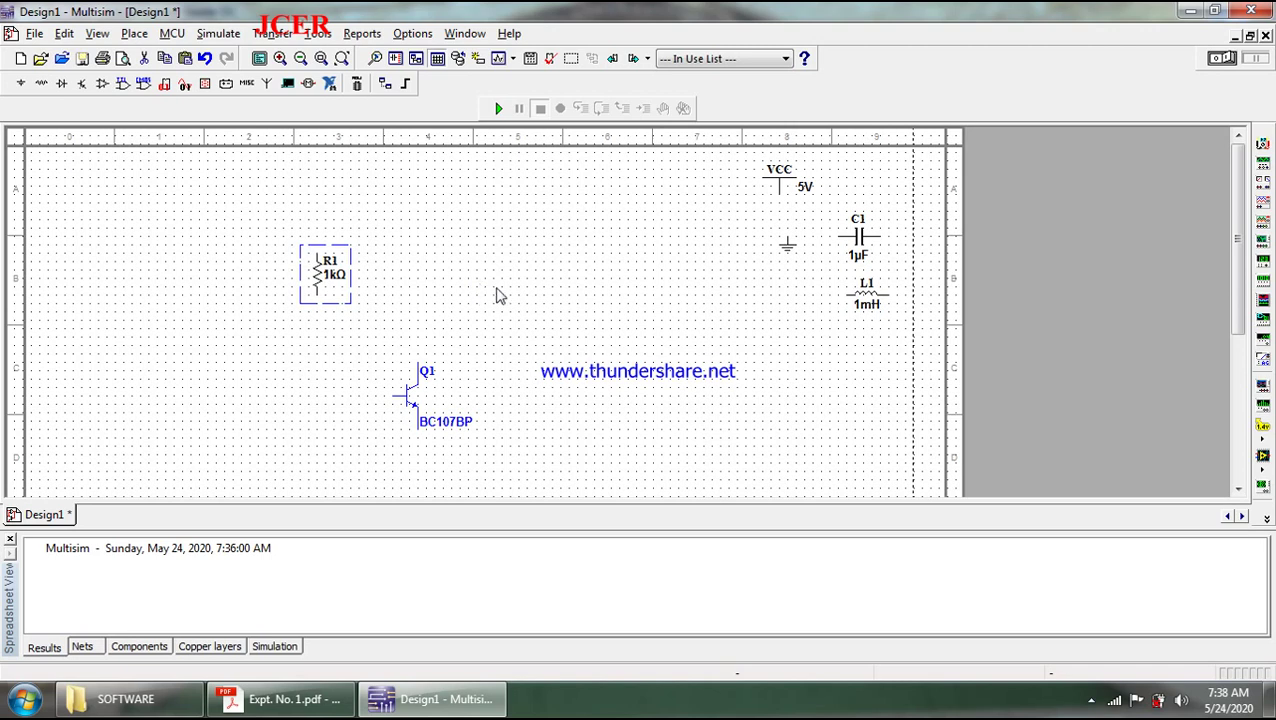
{"action": "left_click", "coordinate": [497, 295]}
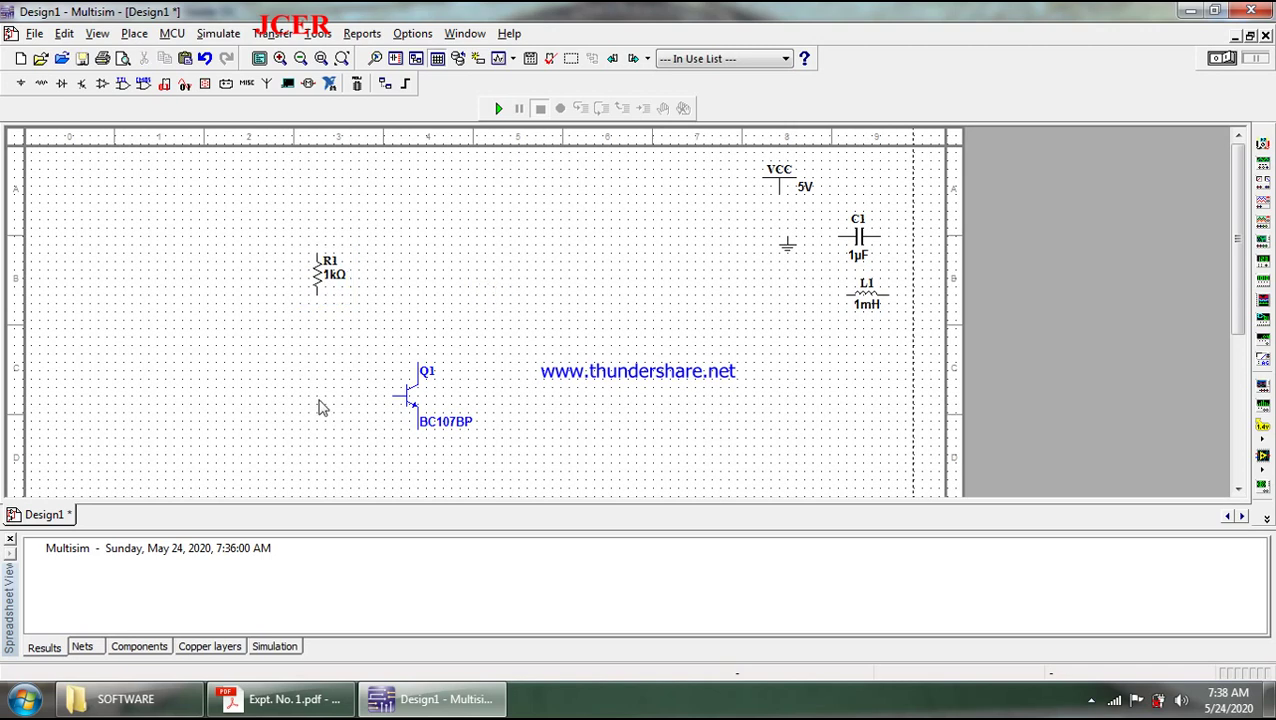
Step: Place 1kΩ resistors R2 below Q1 and R3 to the right of R1
{"action": "scroll", "coordinate": [322, 440], "scroll_direction": "down", "scroll_amount": 5}
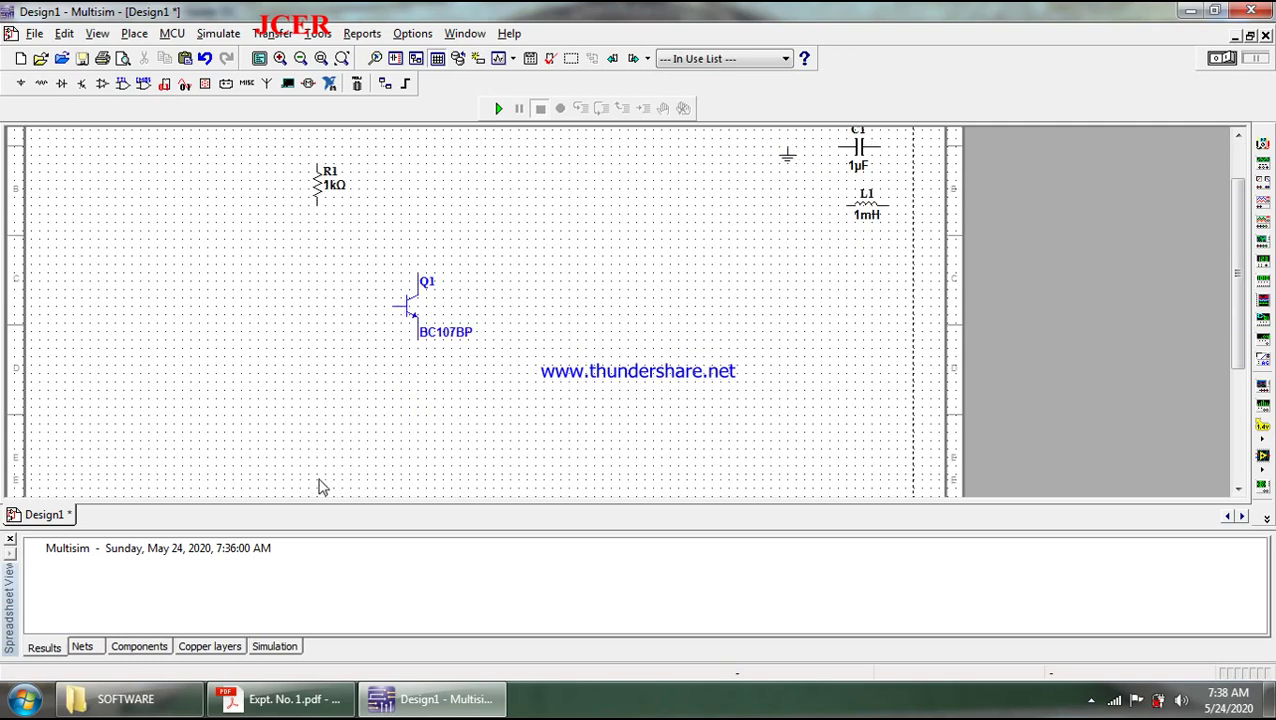
{"action": "scroll", "coordinate": [310, 250], "scroll_direction": "up", "scroll_amount": 2}
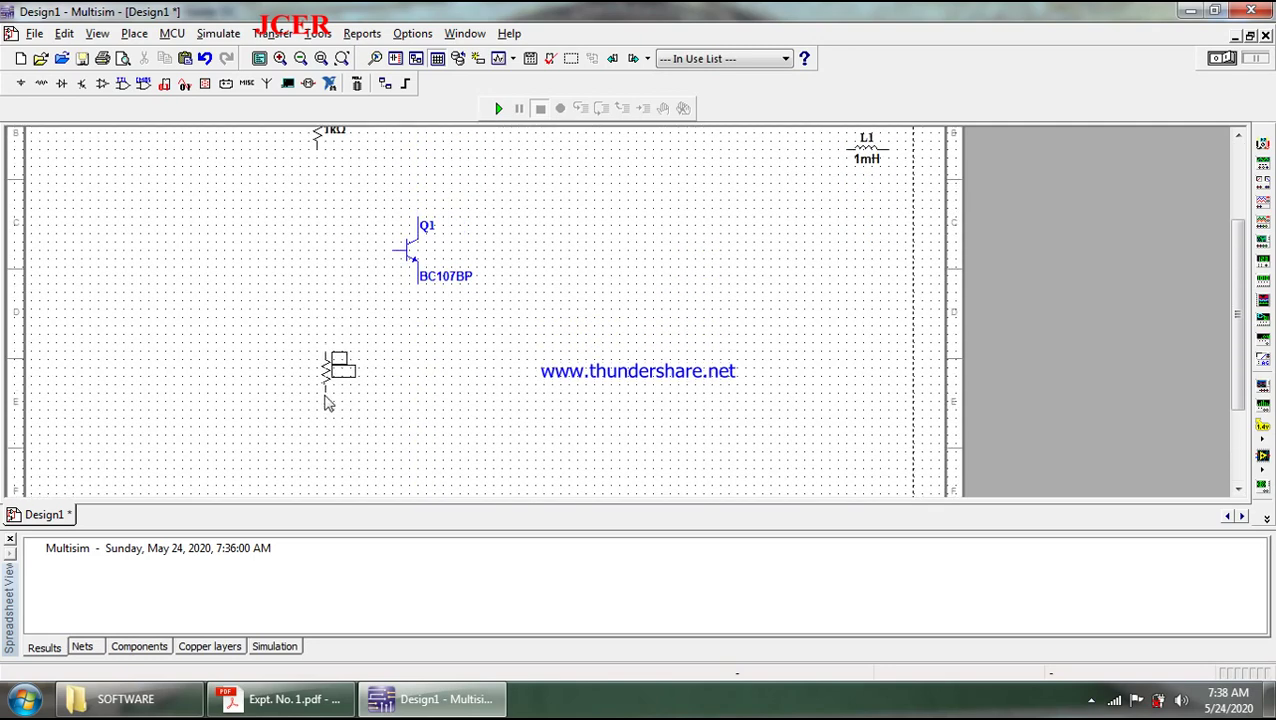
{"action": "left_click", "coordinate": [325, 400]}
{"action": "left_click_drag", "start_coordinate": [1237, 278], "coordinate": [1237, 233]}
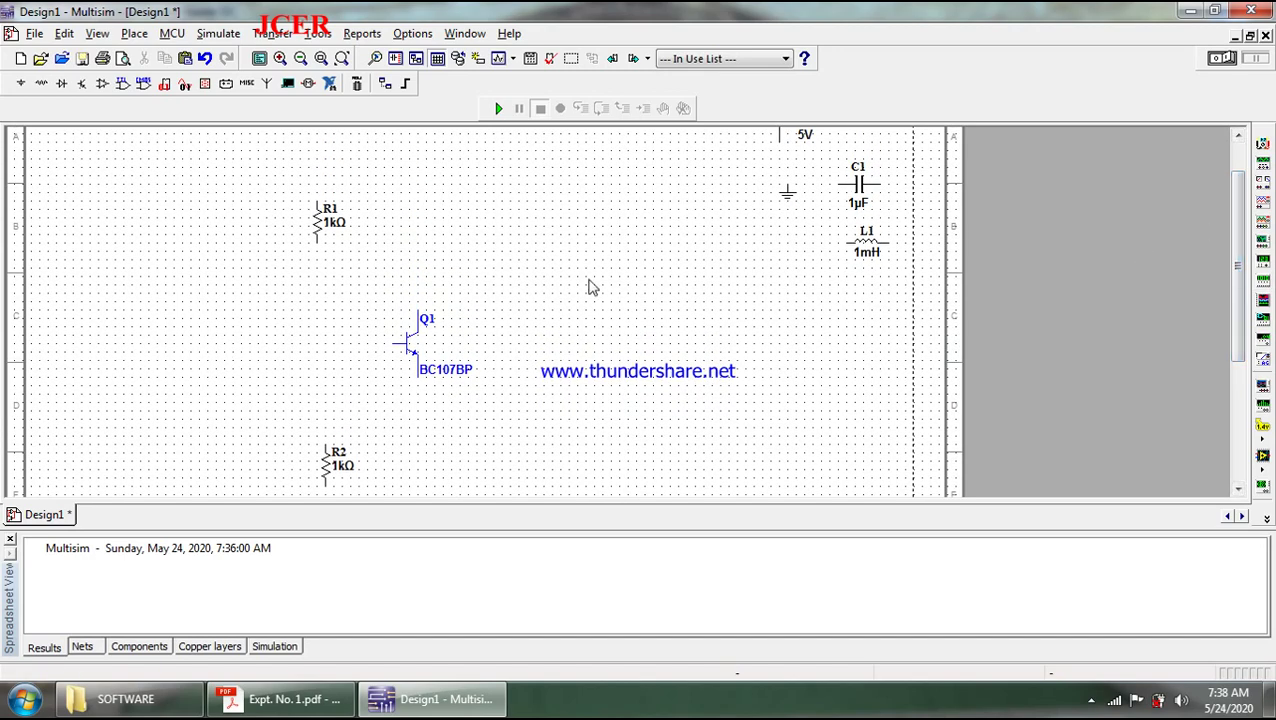
{"action": "key", "text": "ctrl+v"}
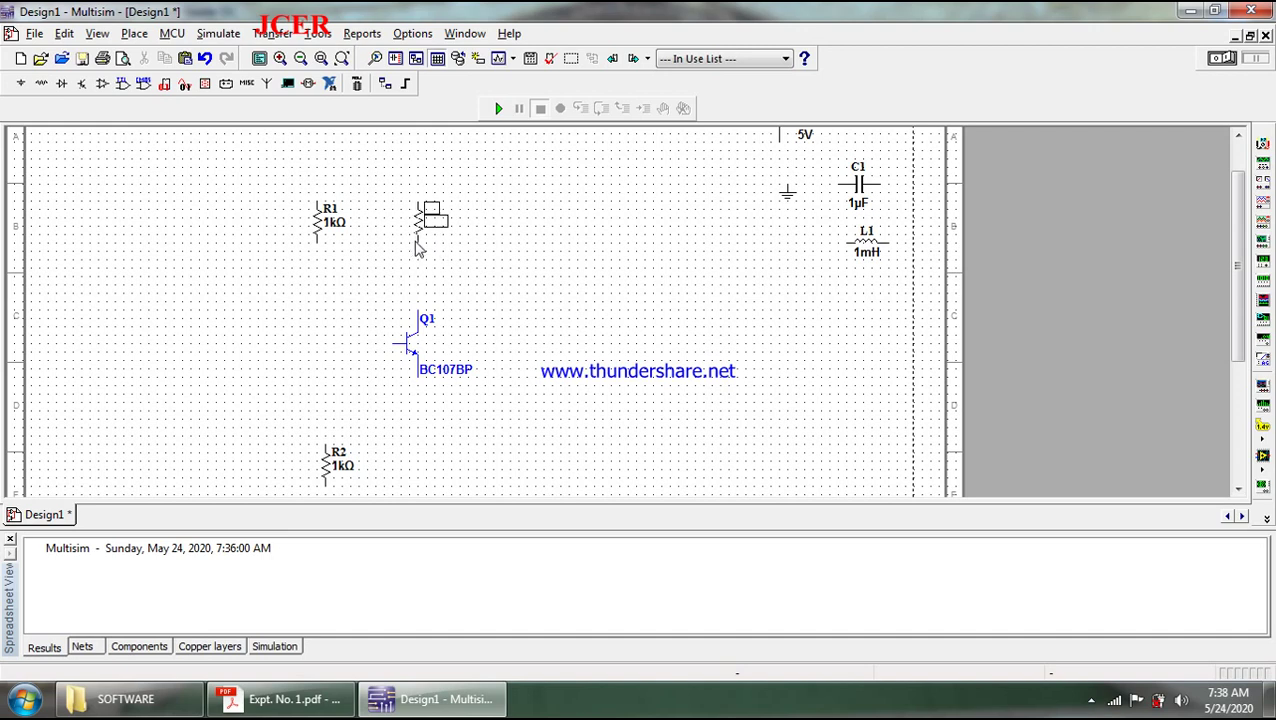
{"action": "left_click", "coordinate": [419, 249]}
Step: Place a fourth 1kΩ resistor R4 to the right of R2
{"action": "key", "text": "ctrl+v"}
{"action": "scroll", "coordinate": [421, 484], "scroll_direction": "down", "scroll_amount": 4}
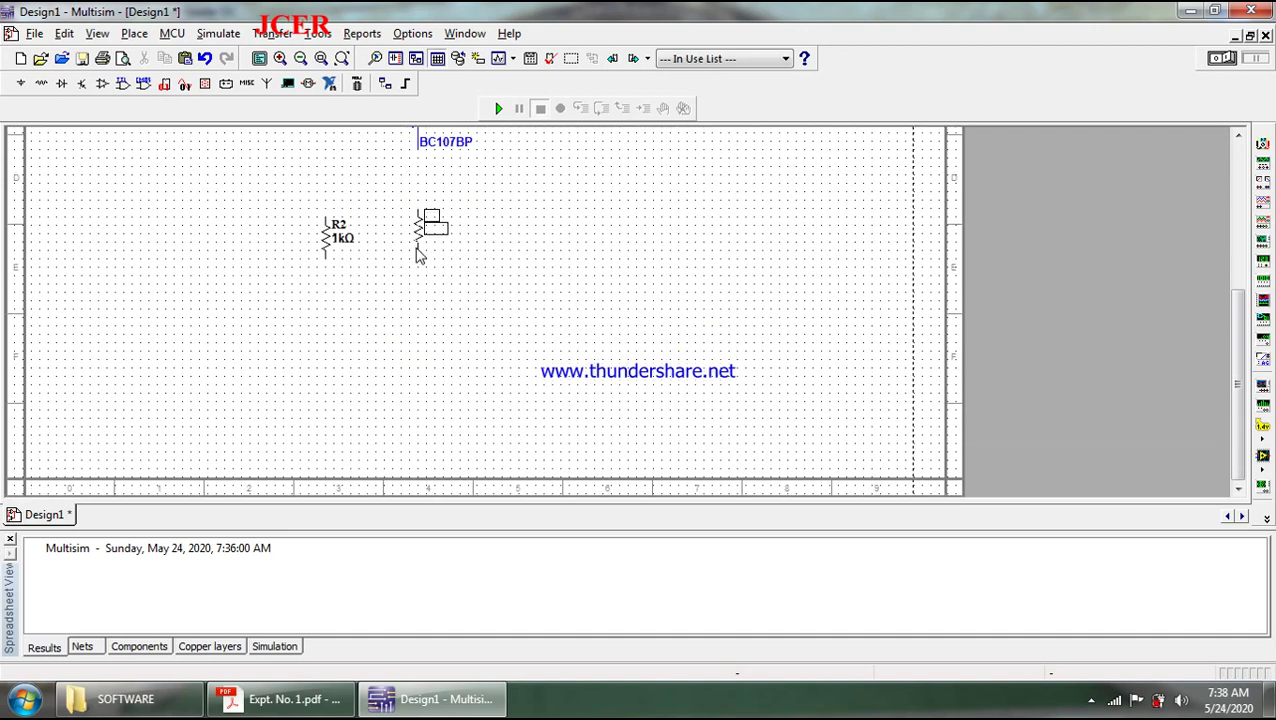
{"action": "left_click", "coordinate": [417, 250]}
{"action": "left_click", "coordinate": [421, 235]}
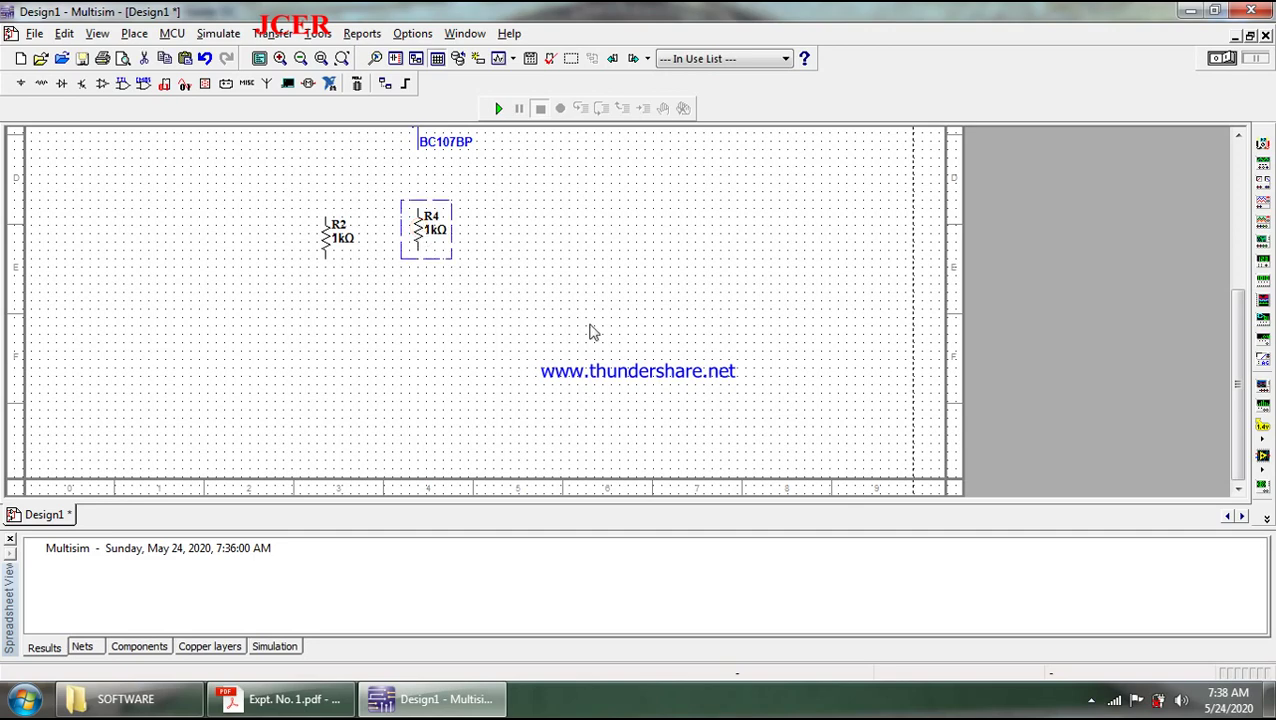
{"action": "left_click", "coordinate": [601, 328]}
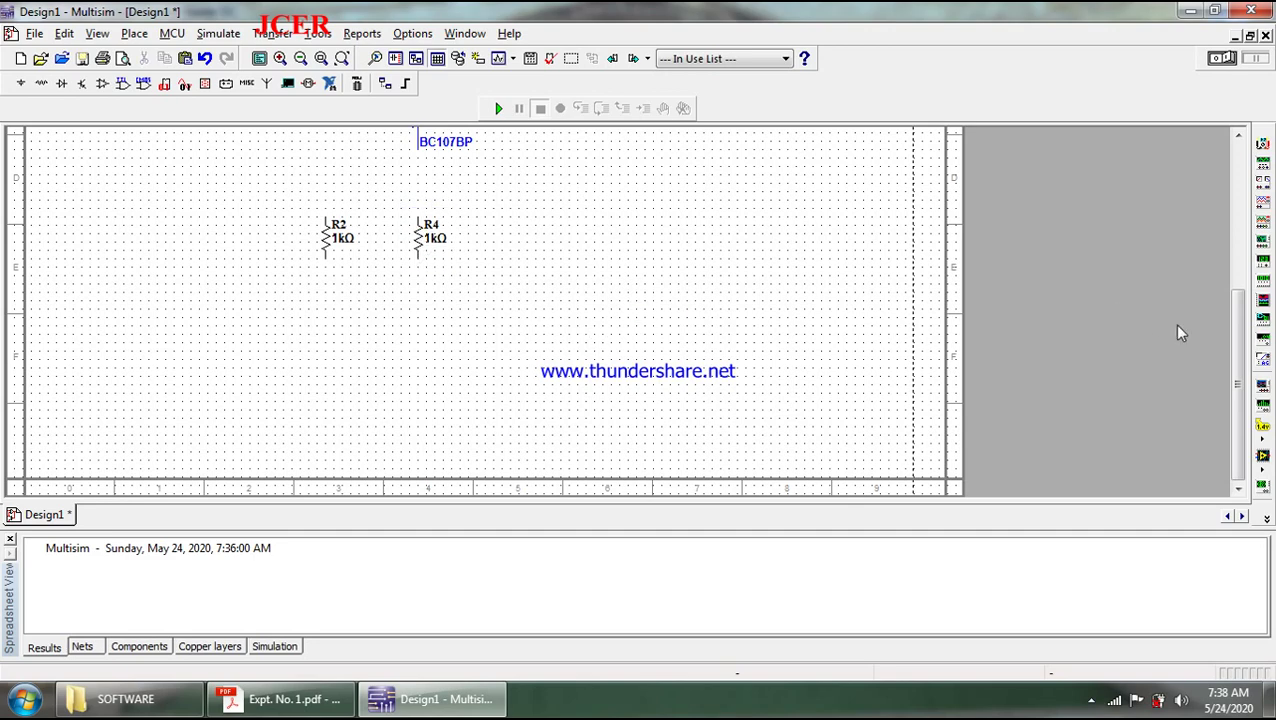
{"action": "left_click_drag", "start_coordinate": [1238, 318], "coordinate": [1245, 188]}
{"action": "left_click", "coordinate": [857, 215]}
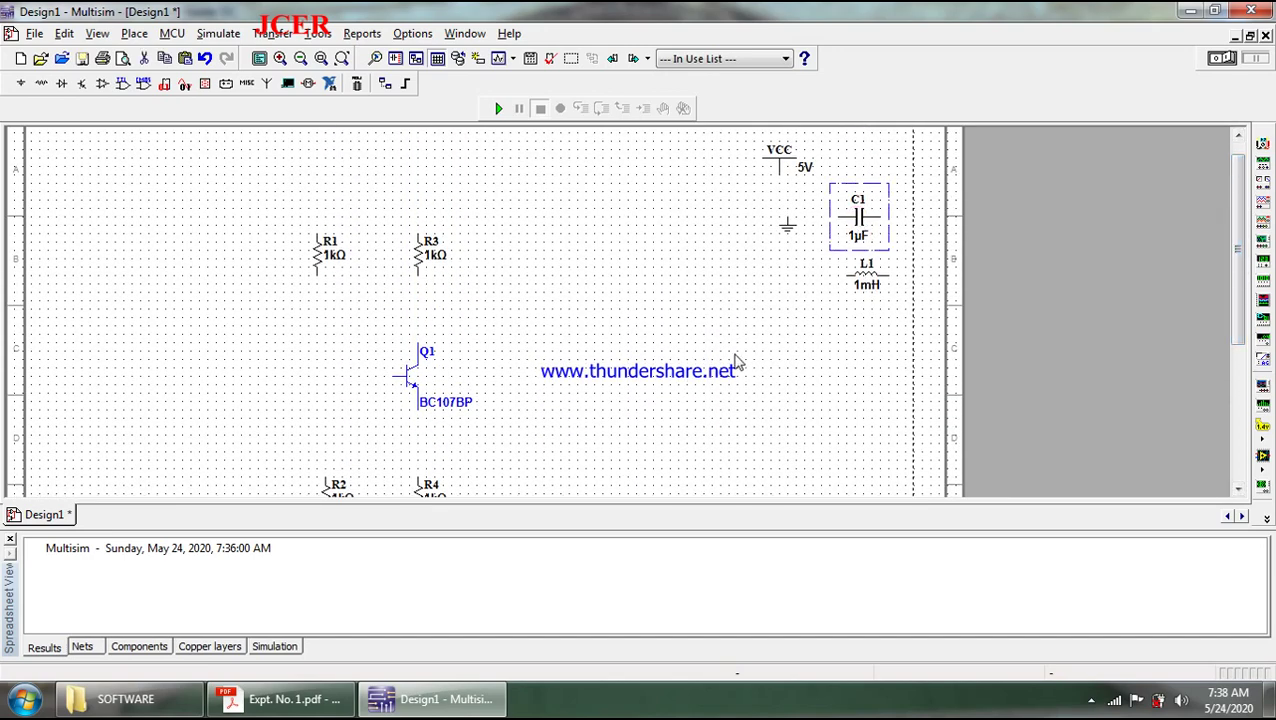
Step: Paste a rotated copy of C1 as 1µF capacitor C2 beside R4
{"action": "left_click", "coordinate": [629, 412]}
{"action": "key", "text": "ctrl+v"}
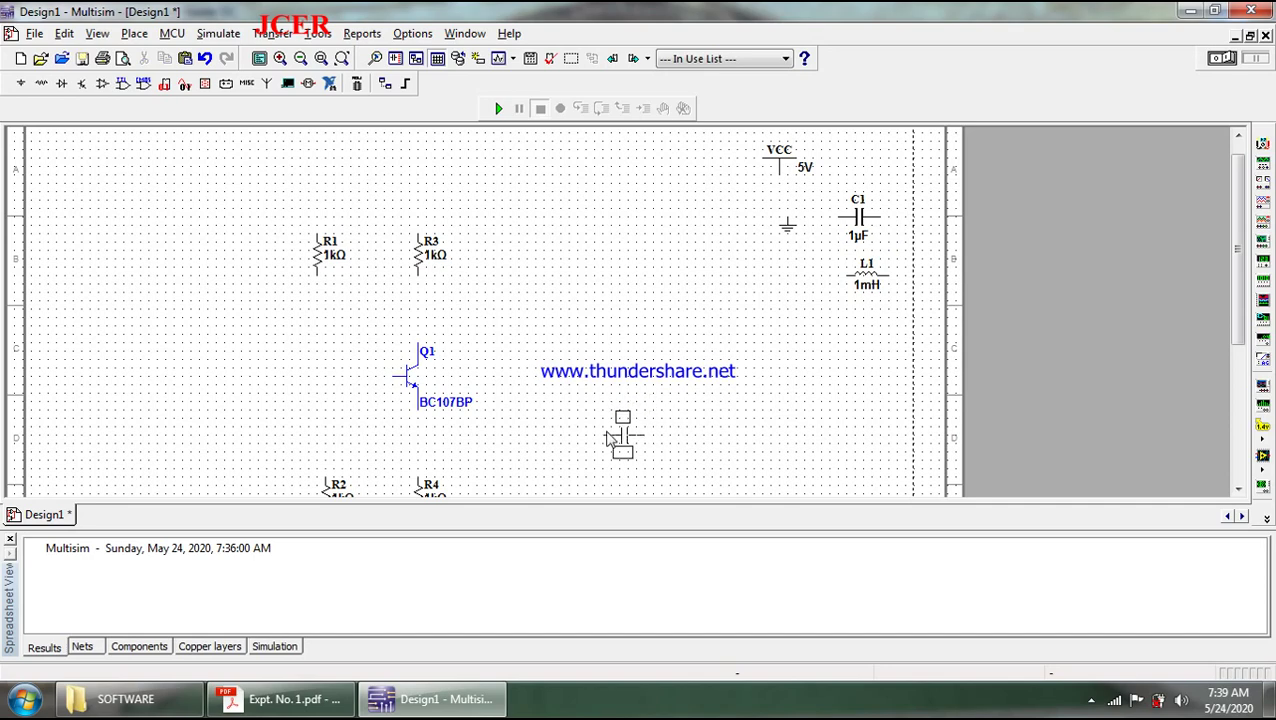
{"action": "key", "text": "ctrl+r"}
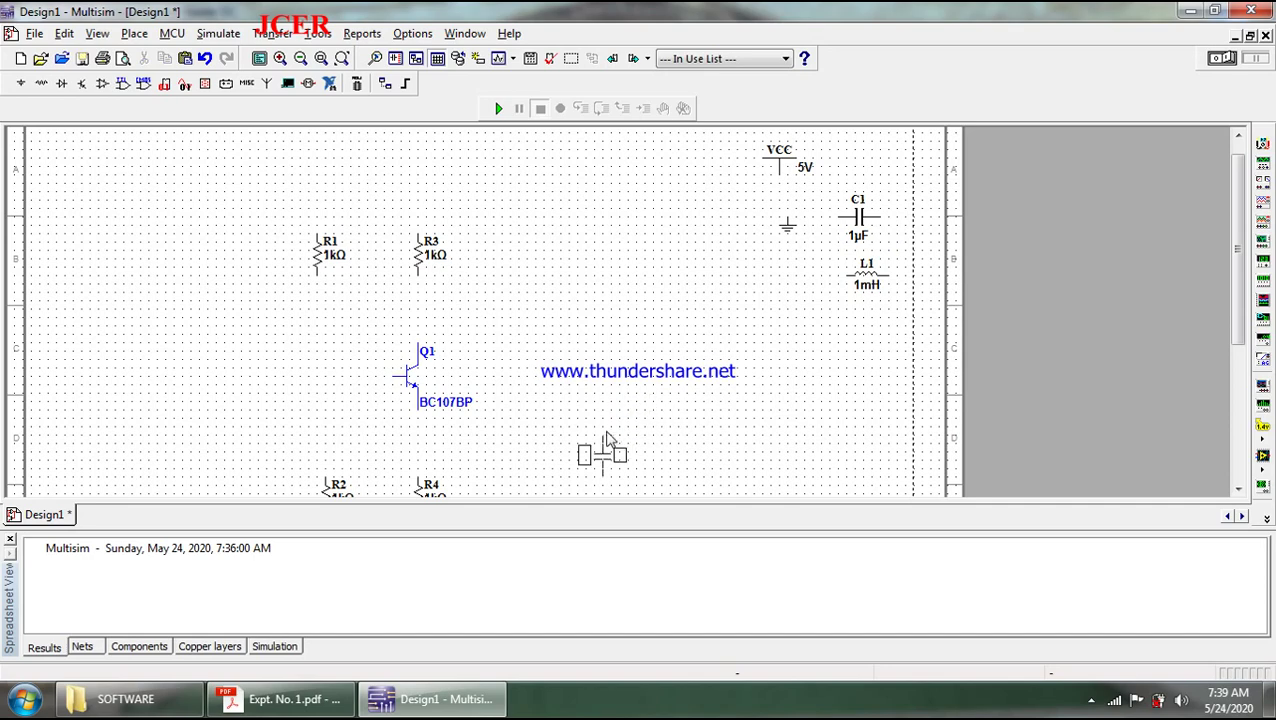
{"action": "scroll", "coordinate": [570, 420], "scroll_direction": "down", "scroll_amount": 3}
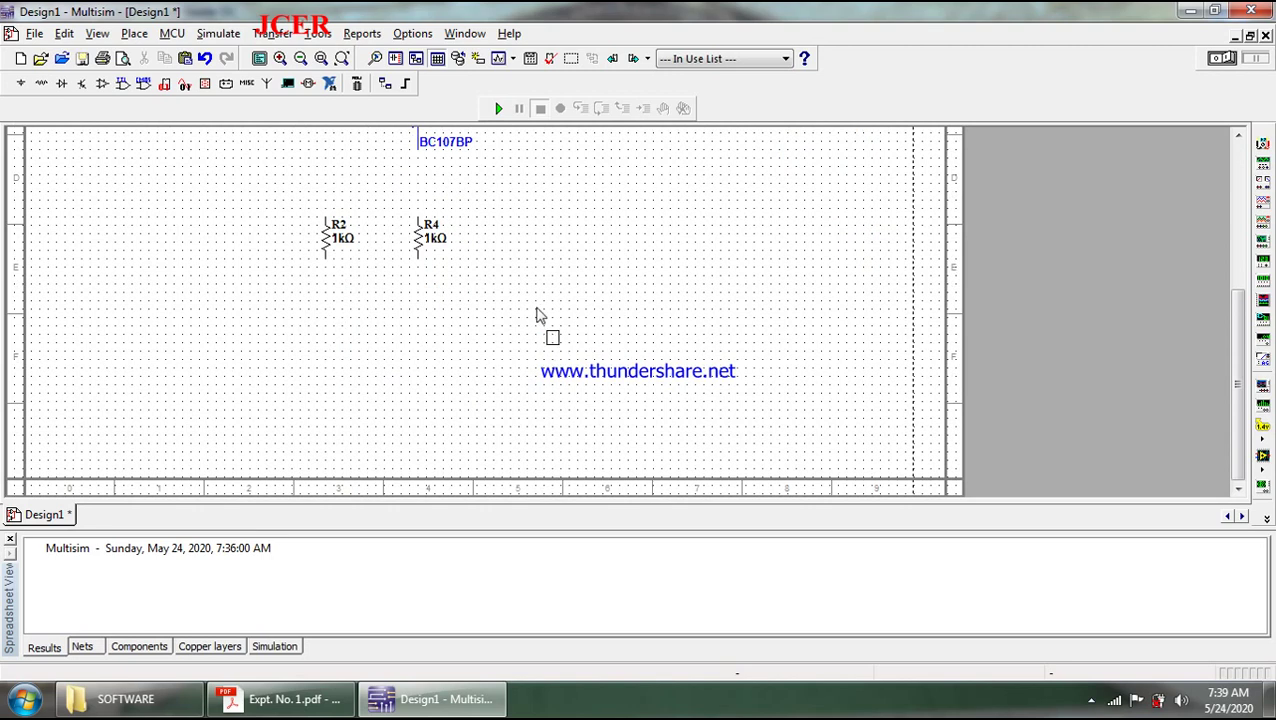
{"action": "left_click", "coordinate": [512, 220]}
{"action": "left_click_drag", "start_coordinate": [1248, 330], "coordinate": [1258, 150]}
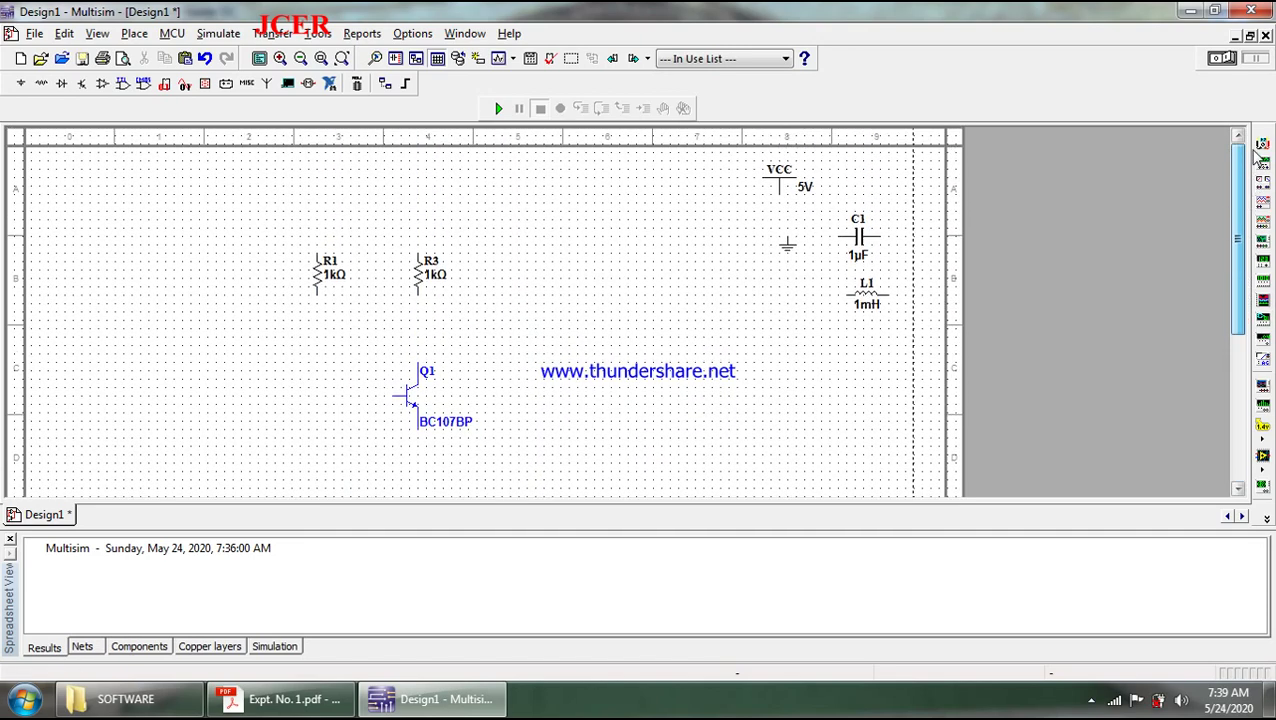
Step: Move the VCC supply above R1 and R3 and the ground symbol below R4
{"action": "left_click", "coordinate": [781, 187]}
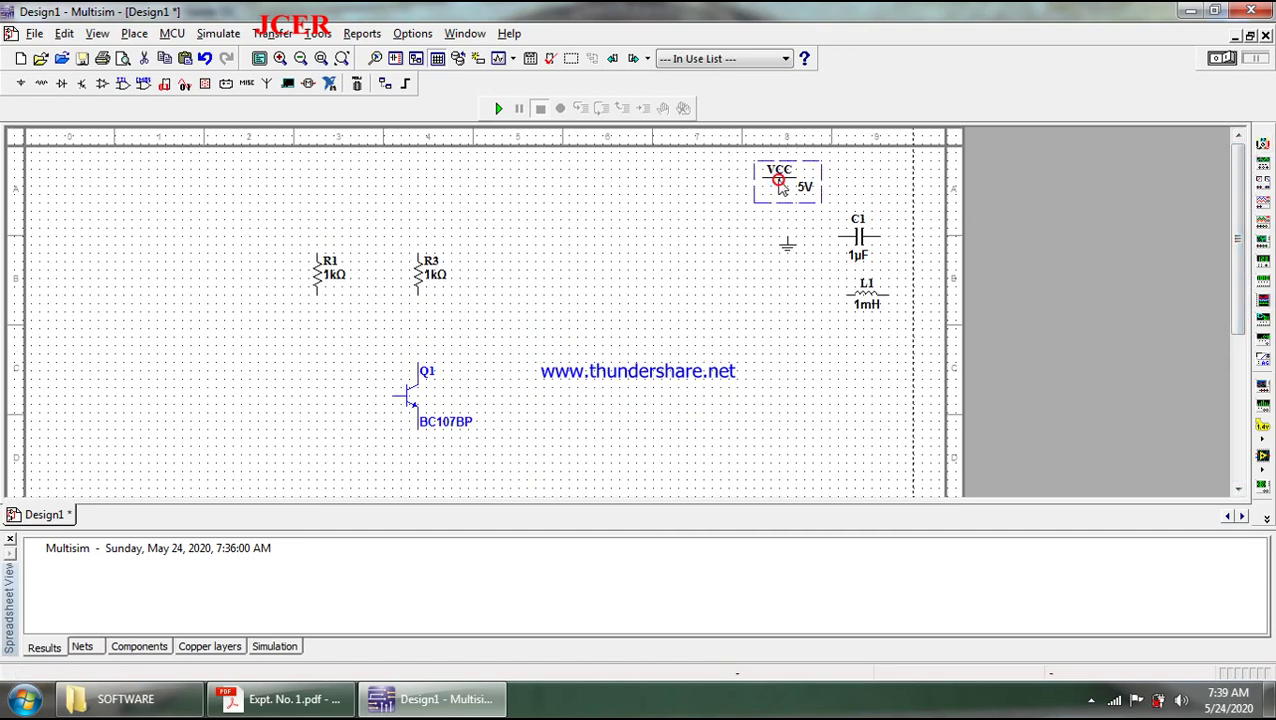
{"action": "left_click", "coordinate": [779, 180]}
{"action": "left_click_drag", "start_coordinate": [378, 210], "coordinate": [376, 208]}
{"action": "left_click", "coordinate": [567, 256]}
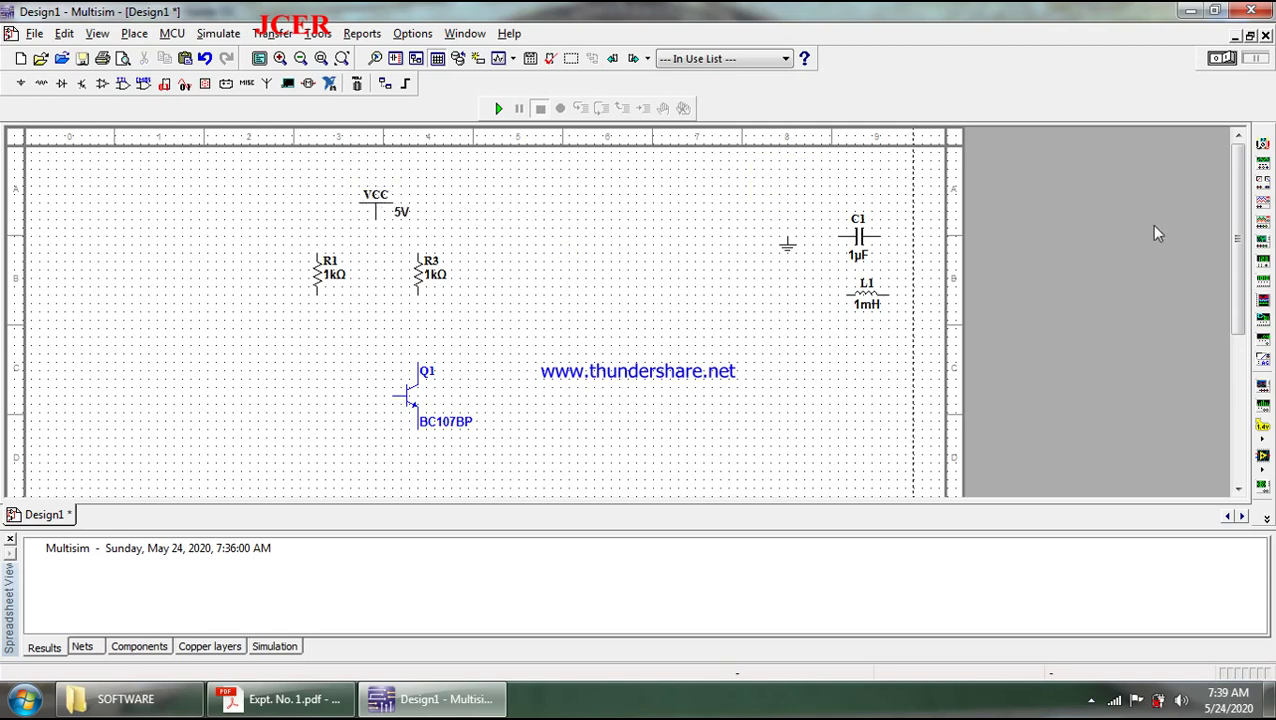
{"action": "scroll", "coordinate": [786, 225], "scroll_direction": "down", "scroll_amount": 3}
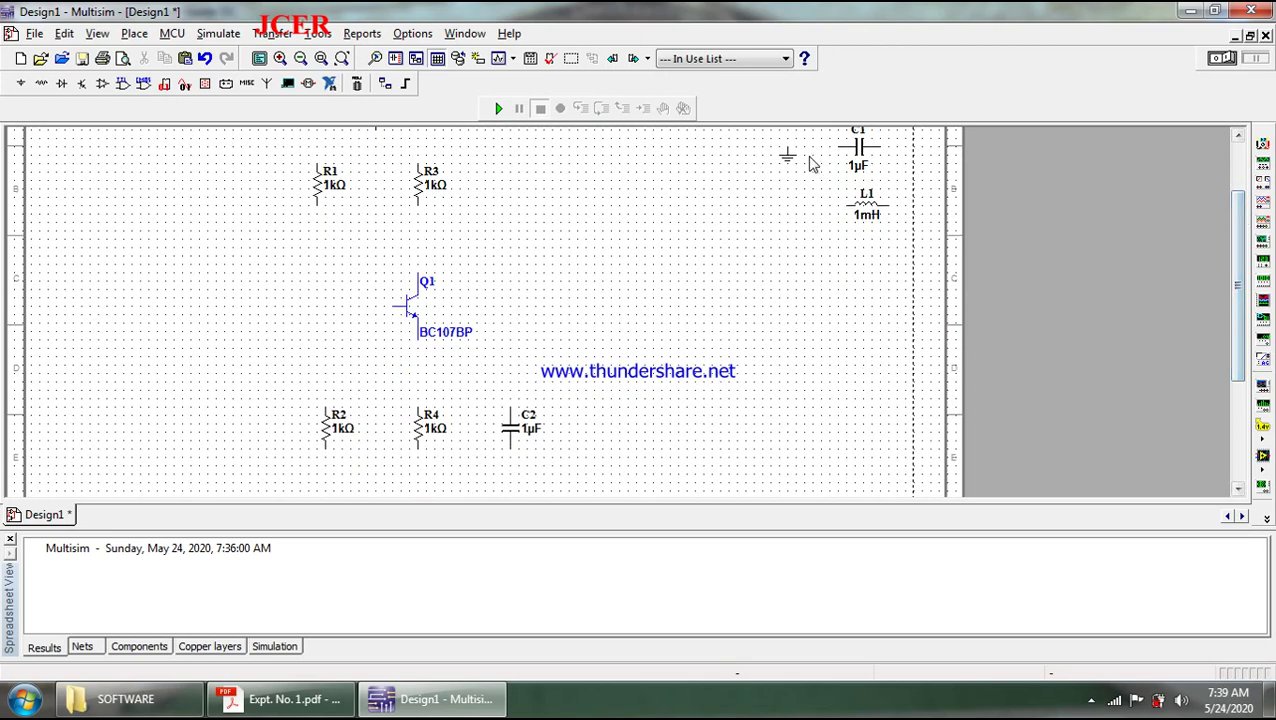
{"action": "left_click", "coordinate": [789, 156]}
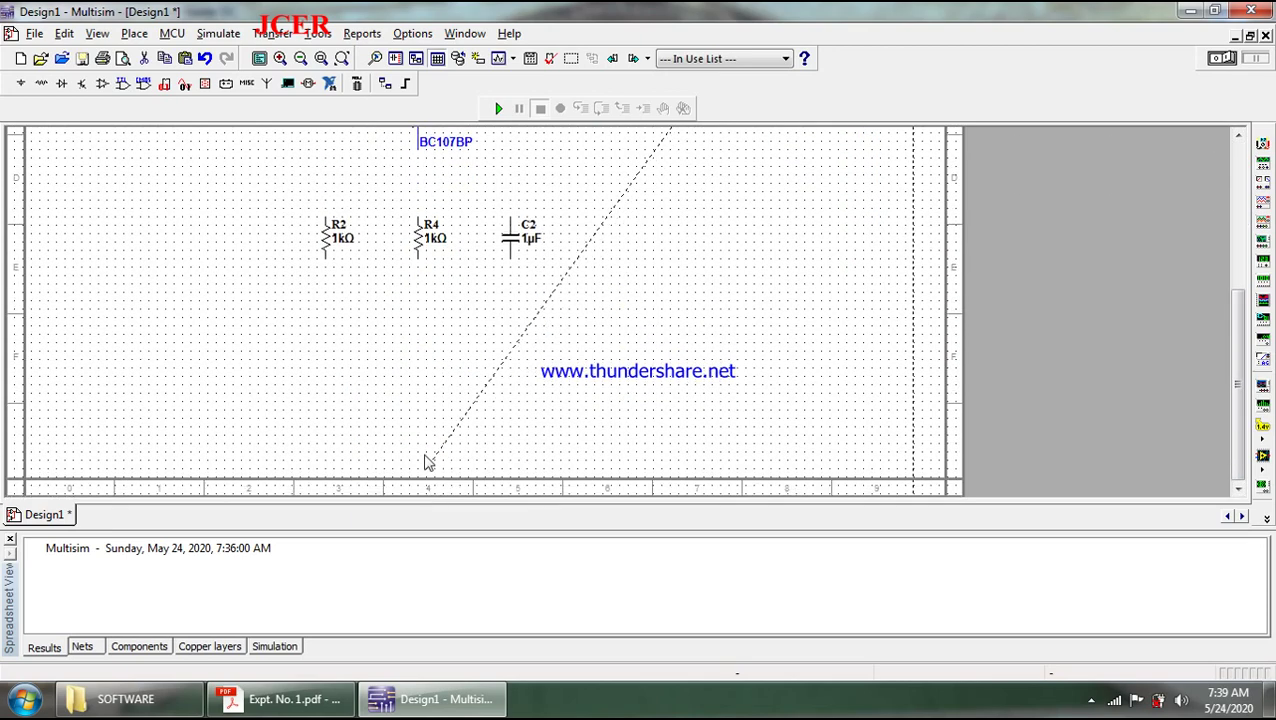
{"action": "left_click", "coordinate": [419, 312]}
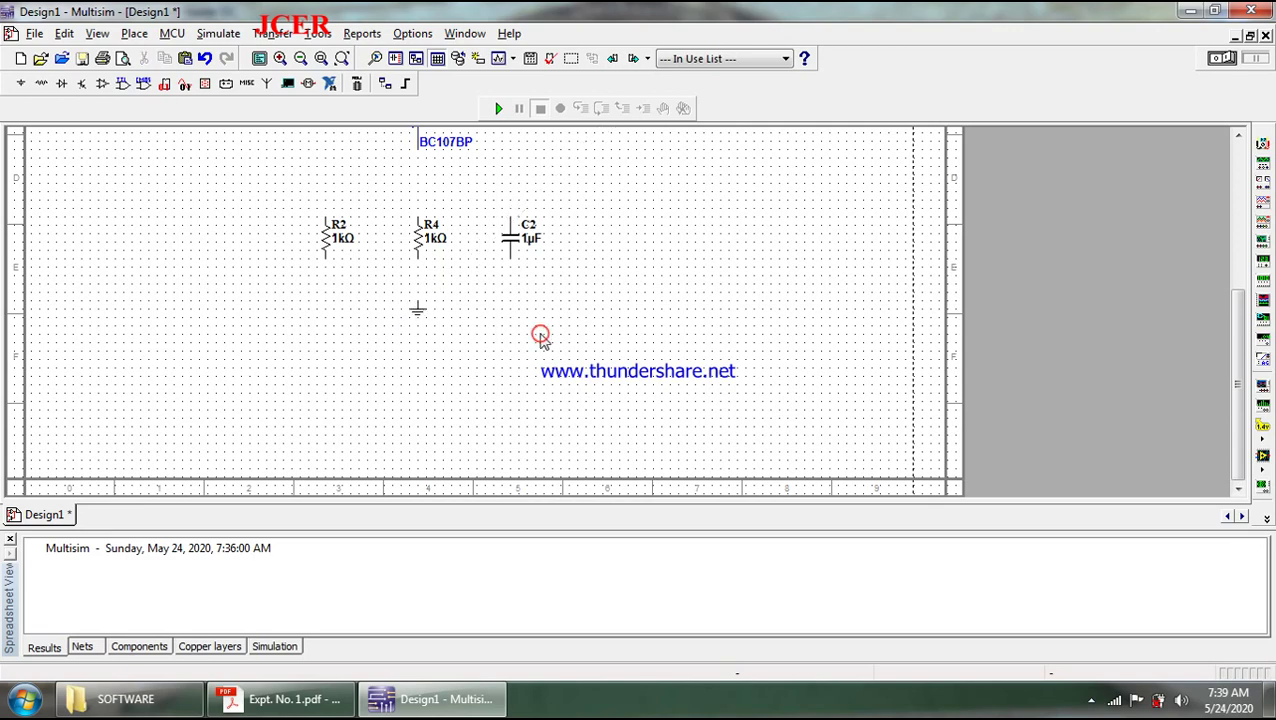
{"action": "left_click_drag", "start_coordinate": [1237, 322], "coordinate": [1251, 196]}
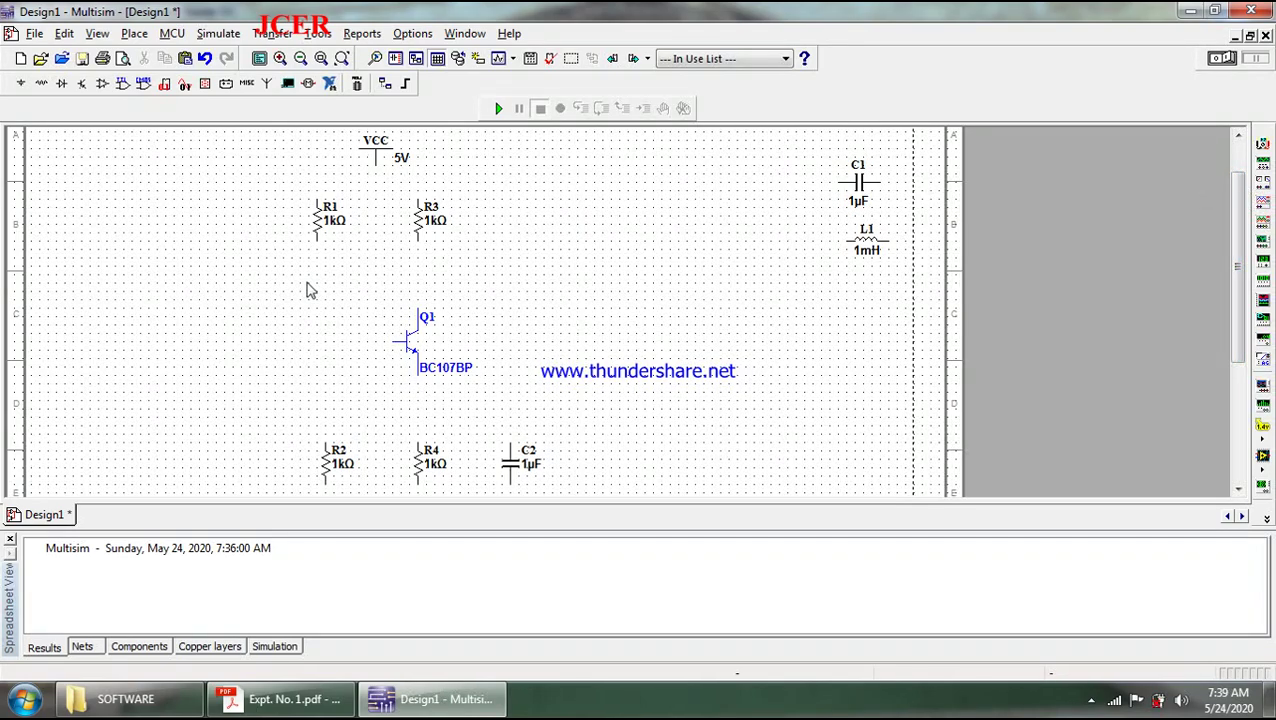
Step: Wire R1's top pin to R3's top and R1's bottom pin to R2's top
{"action": "left_click", "coordinate": [316, 198]}
{"action": "left_click", "coordinate": [417, 199]}
{"action": "left_click", "coordinate": [315, 256]}
{"action": "left_click", "coordinate": [320, 441]}
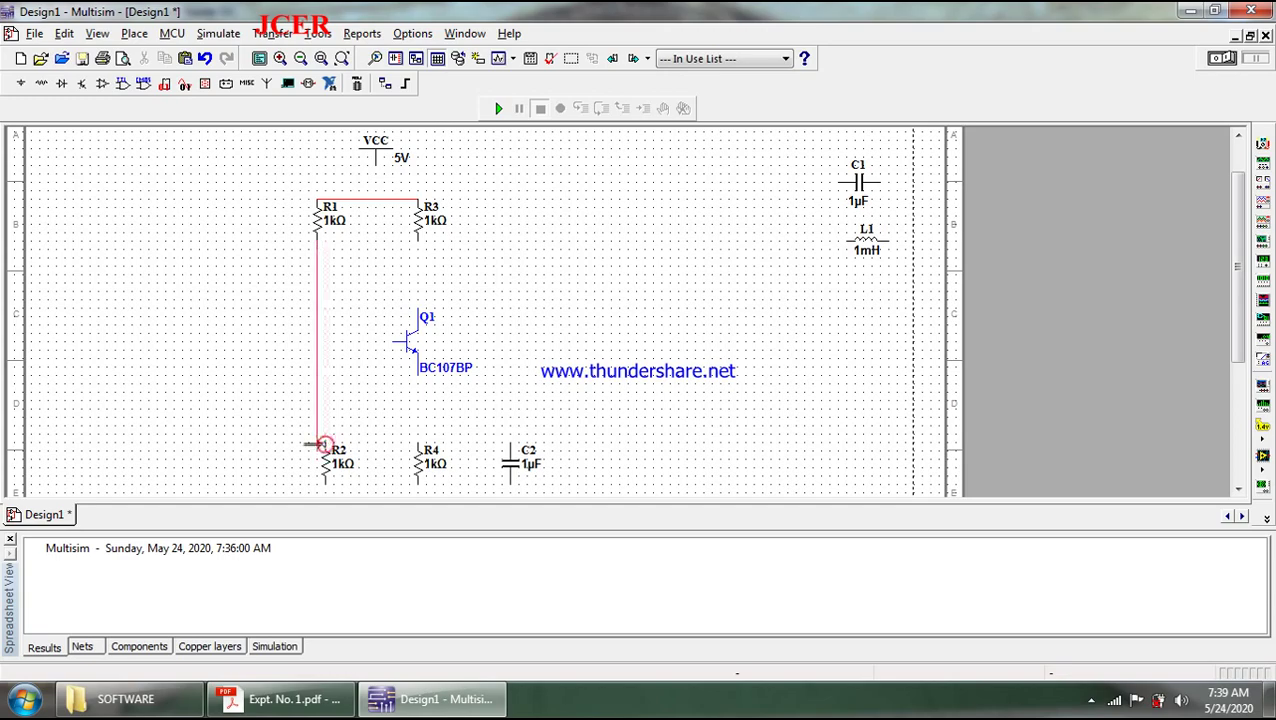
{"action": "left_click_drag", "start_coordinate": [1247, 228], "coordinate": [1249, 300]}
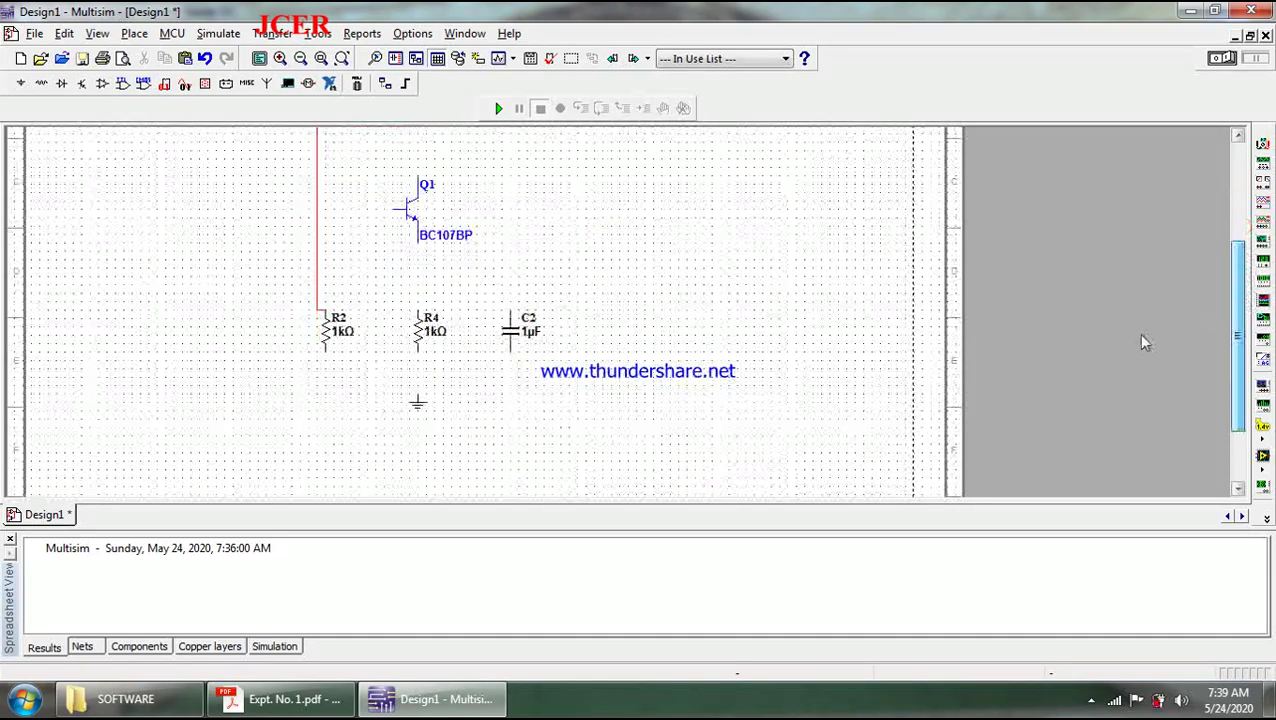
Step: Wire R2's bottom pin toward R4 and Q1's emitter to R4's top
{"action": "left_click", "coordinate": [325, 350]}
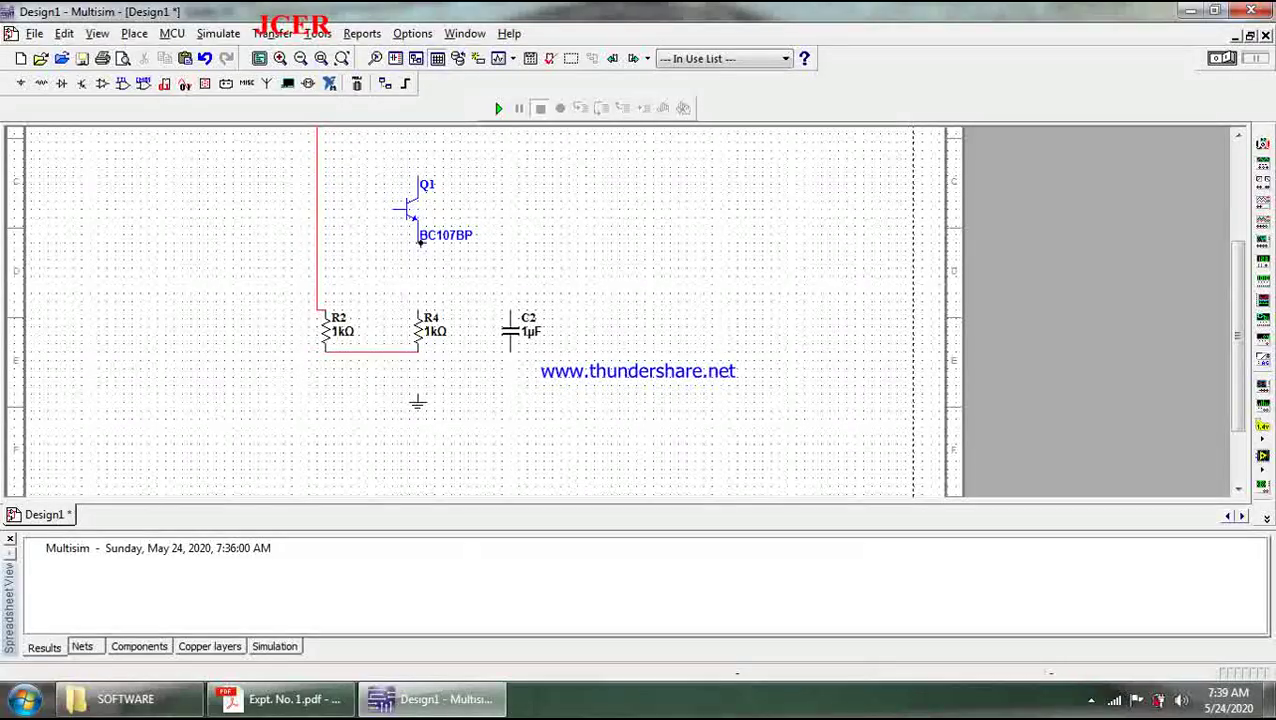
{"action": "left_click", "coordinate": [419, 243]}
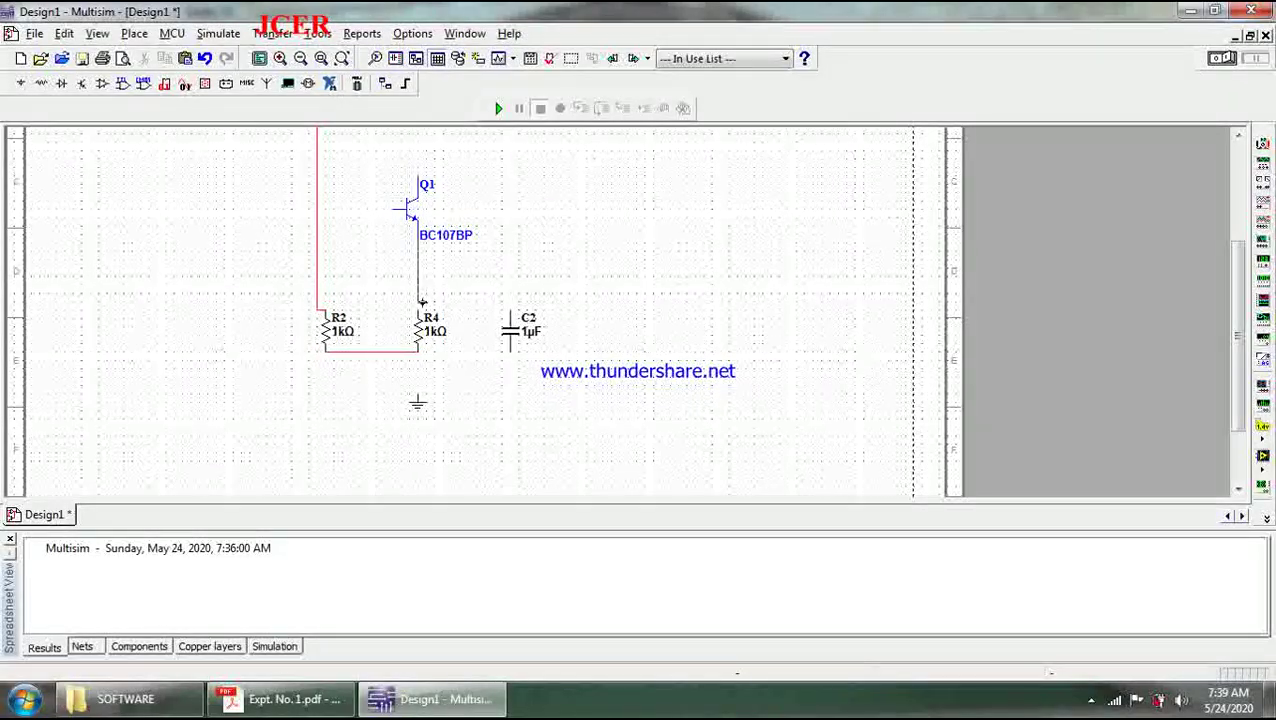
{"action": "left_click", "coordinate": [419, 309]}
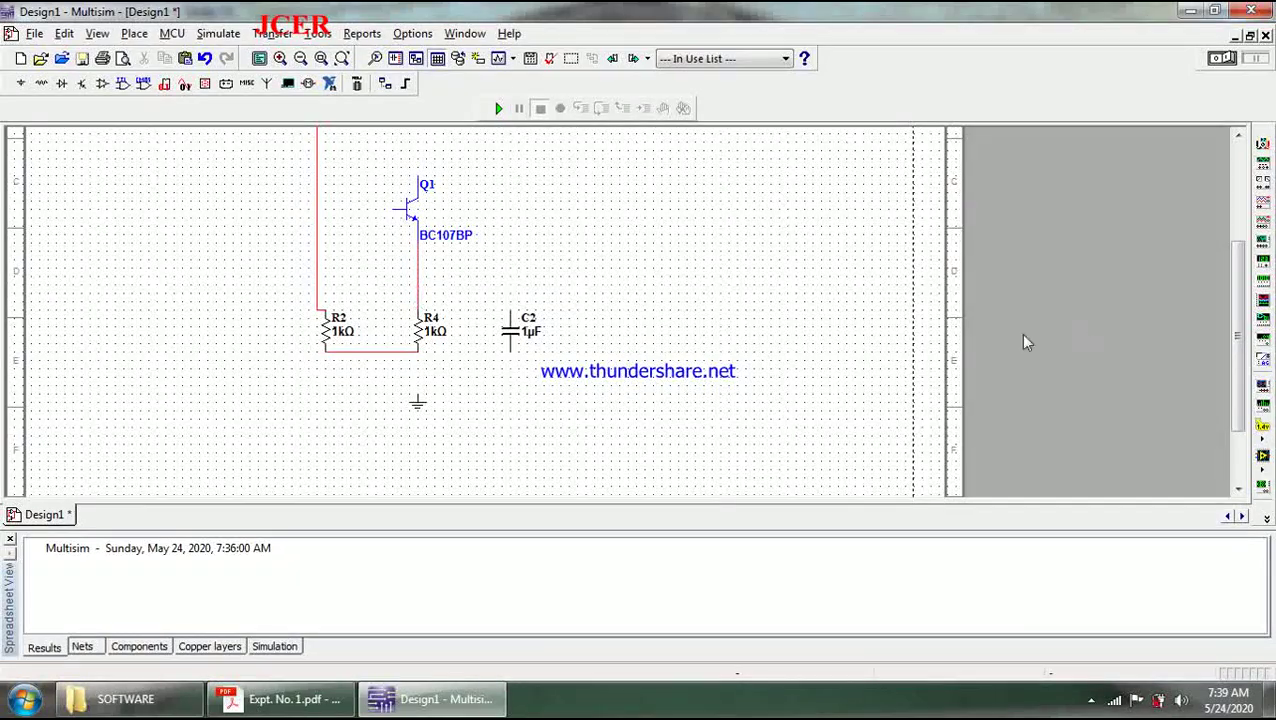
{"action": "left_click_drag", "start_coordinate": [1238, 310], "coordinate": [1230, 200]}
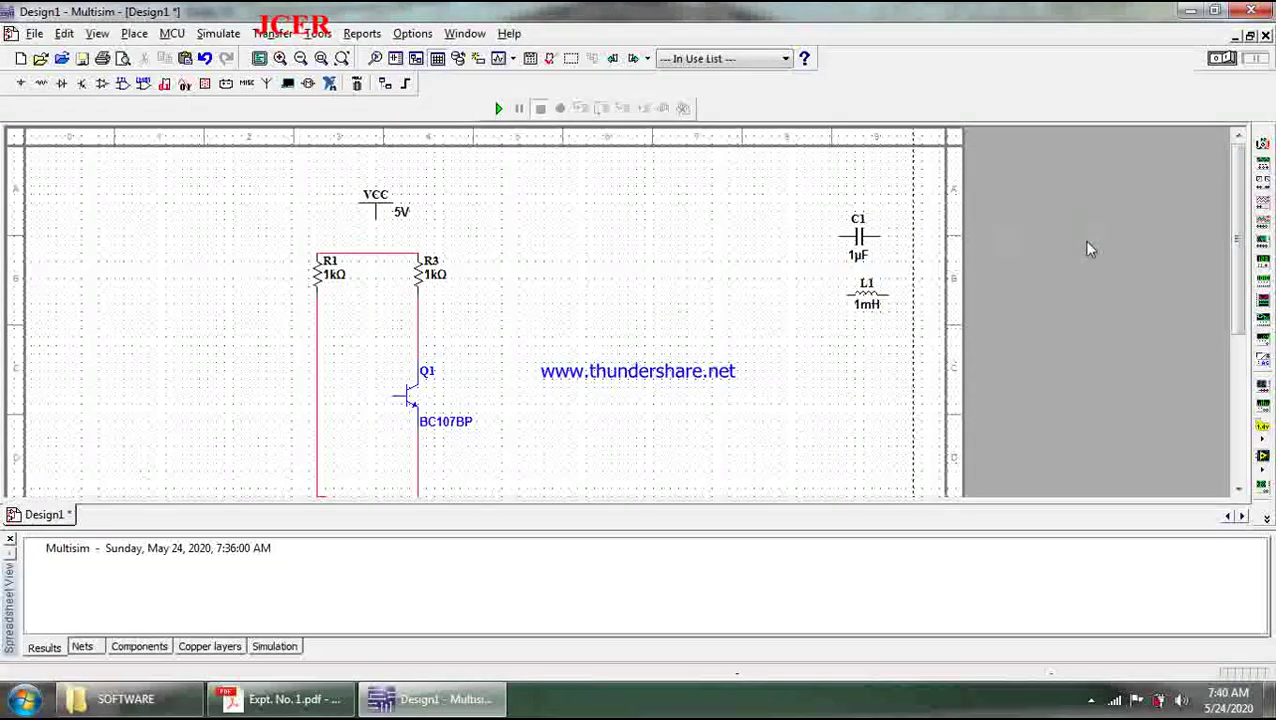
{"action": "left_click_drag", "start_coordinate": [1239, 214], "coordinate": [1239, 287]}
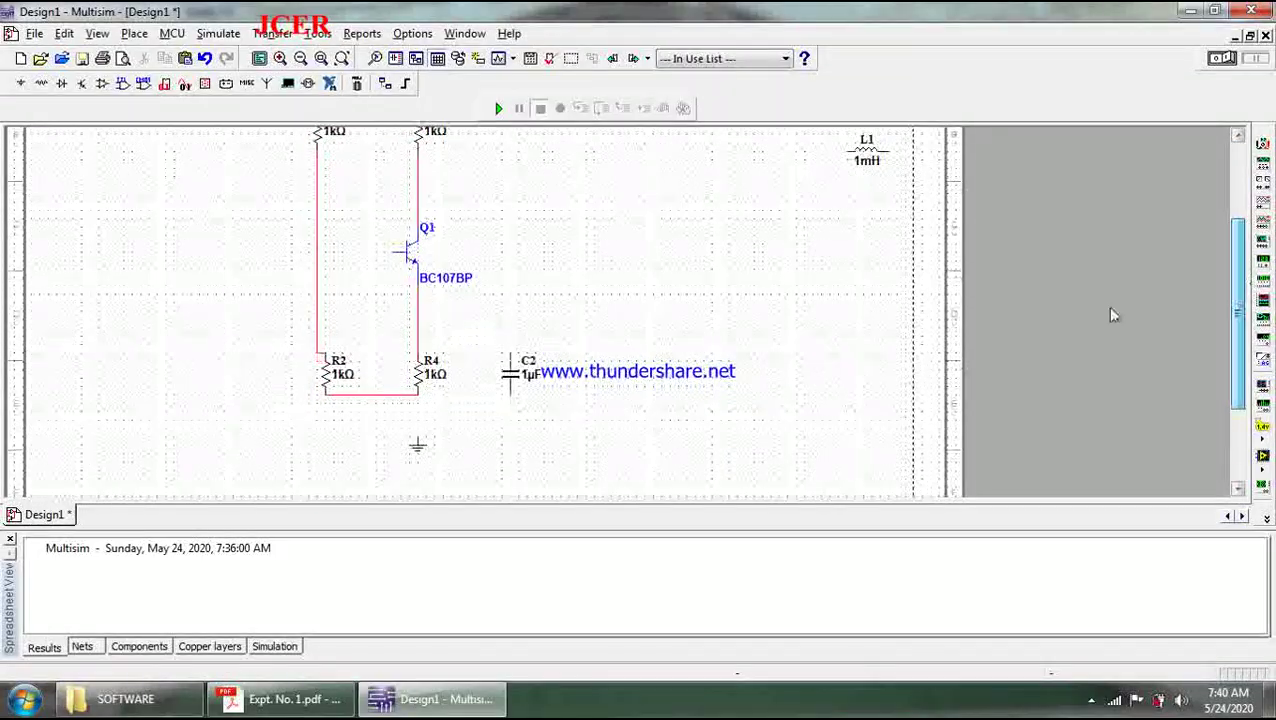
Step: Nudge R2 left onto the wire line and lower the bottom R2–R4 wire
{"action": "left_click", "coordinate": [329, 385]}
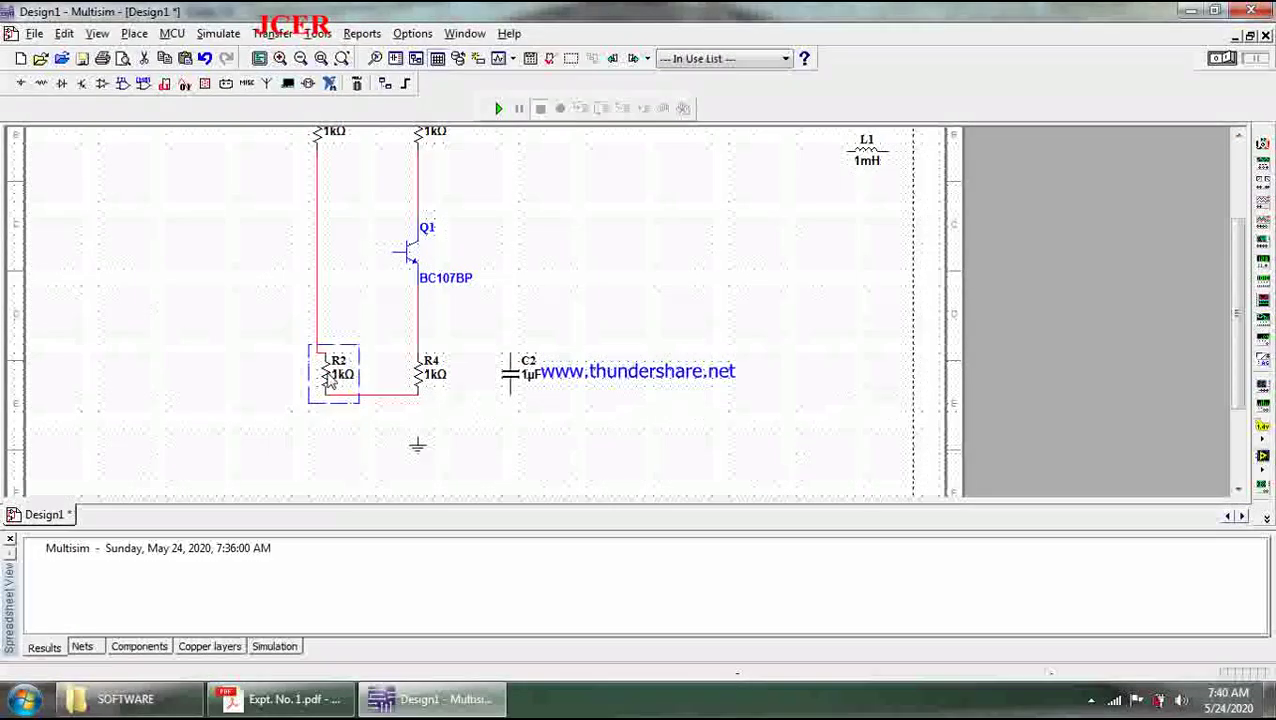
{"action": "key", "text": "Left"}
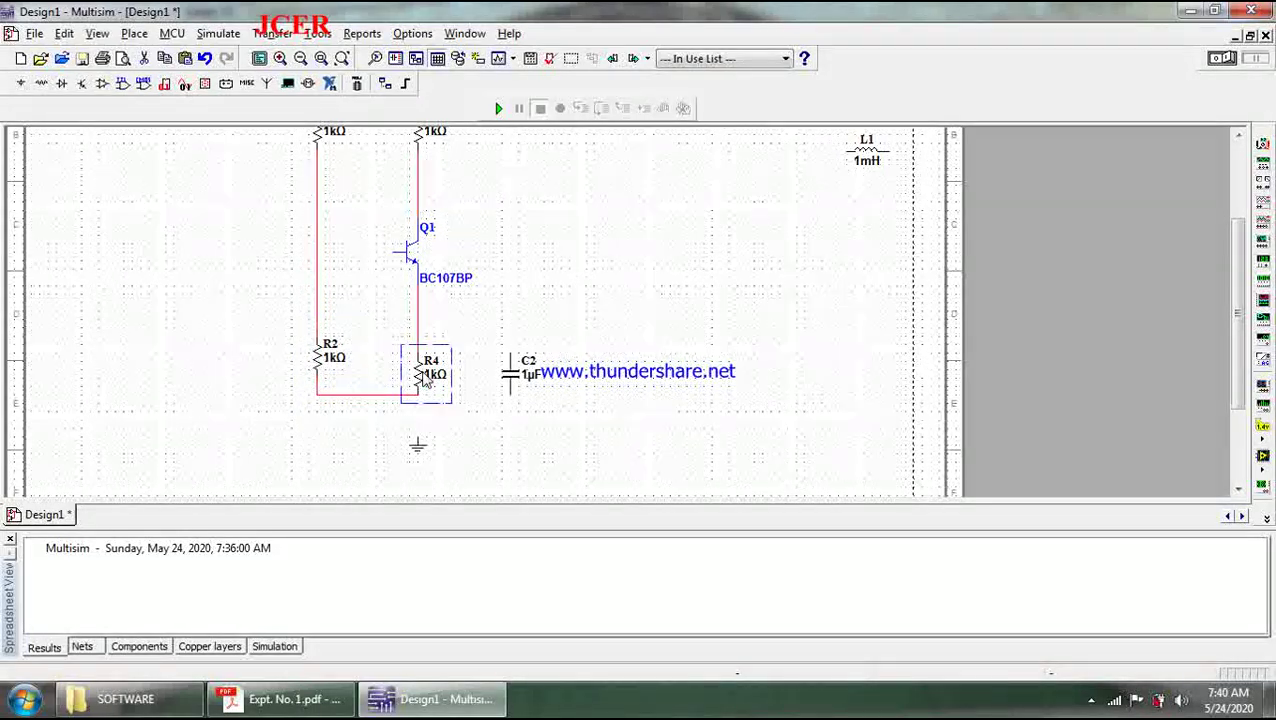
{"action": "left_click", "coordinate": [340, 413]}
{"action": "left_click", "coordinate": [356, 378]}
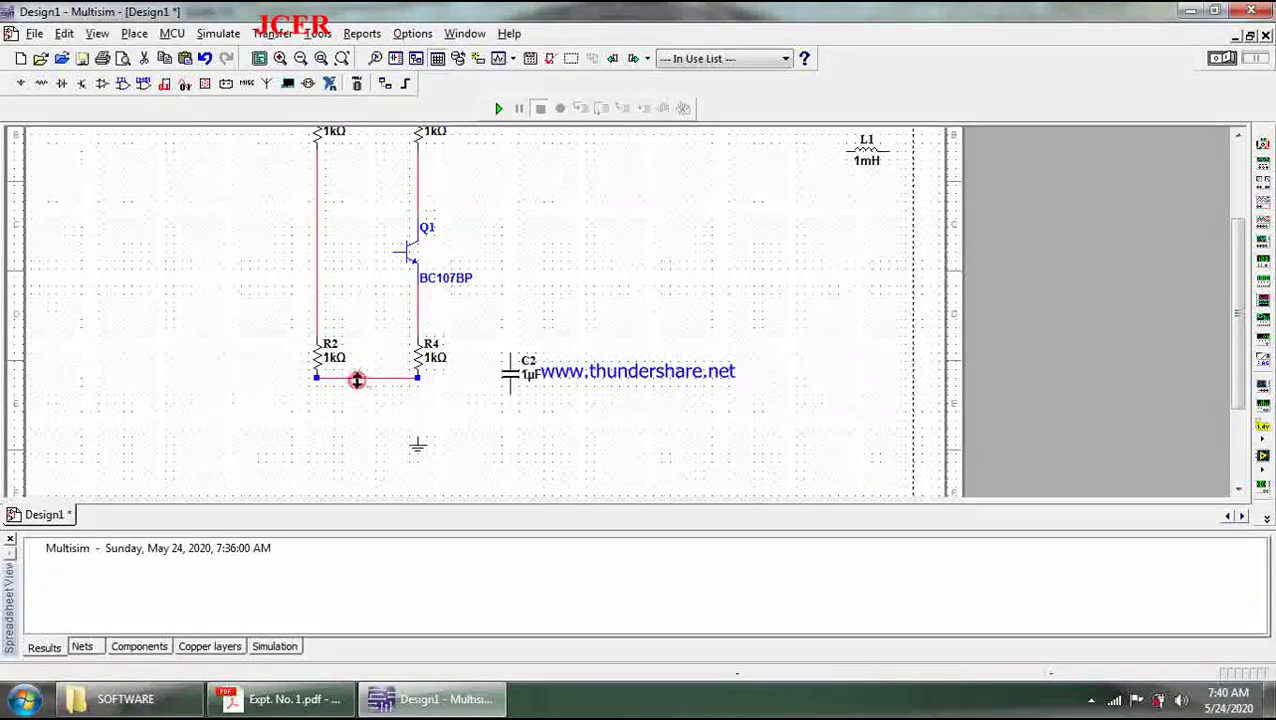
{"action": "left_click_drag", "start_coordinate": [357, 378], "coordinate": [361, 409]}
{"action": "left_click", "coordinate": [719, 386]}
{"action": "left_click_drag", "start_coordinate": [1238, 302], "coordinate": [1236, 250]}
{"action": "left_click", "coordinate": [506, 372]}
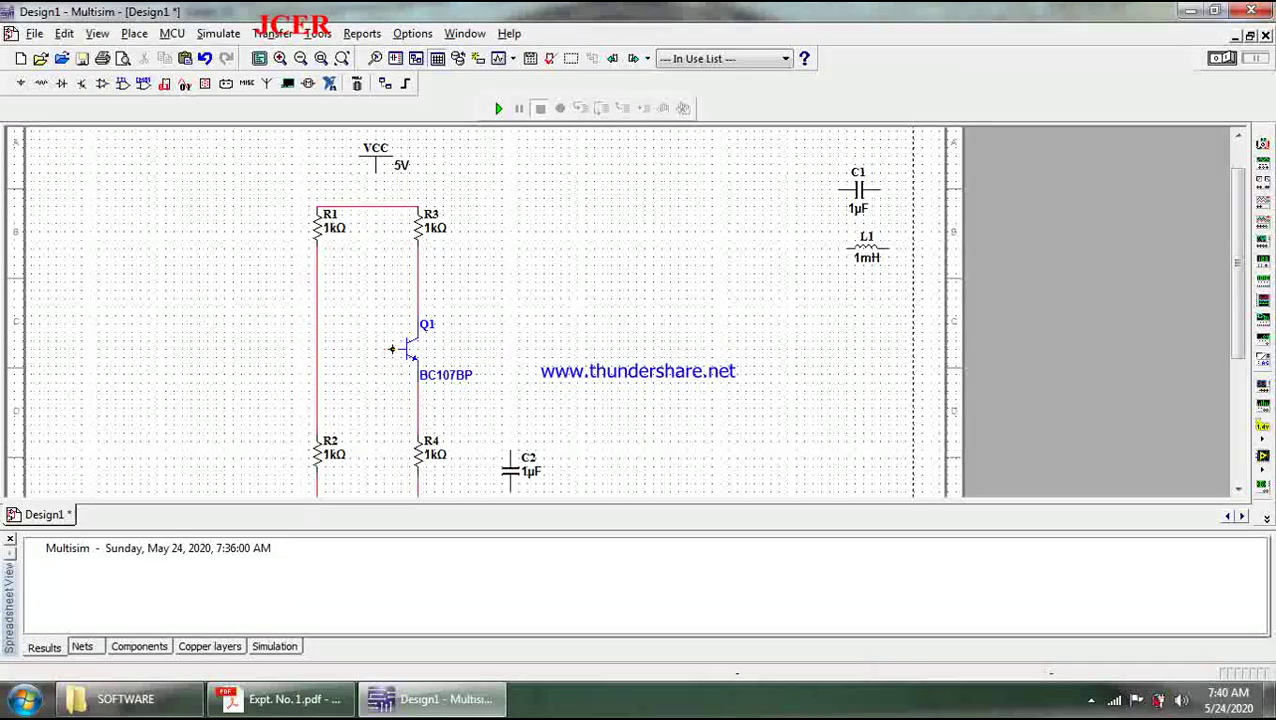
Step: Wire Q1's base to the R1–R2 divider, then rotate C2 90° and wire it across R4
{"action": "left_click", "coordinate": [318, 351]}
{"action": "left_click_drag", "start_coordinate": [1238, 215], "coordinate": [1240, 335]}
{"action": "left_click", "coordinate": [515, 350]}
{"action": "key", "text": "ctrl+r"}
{"action": "left_click", "coordinate": [493, 318]}
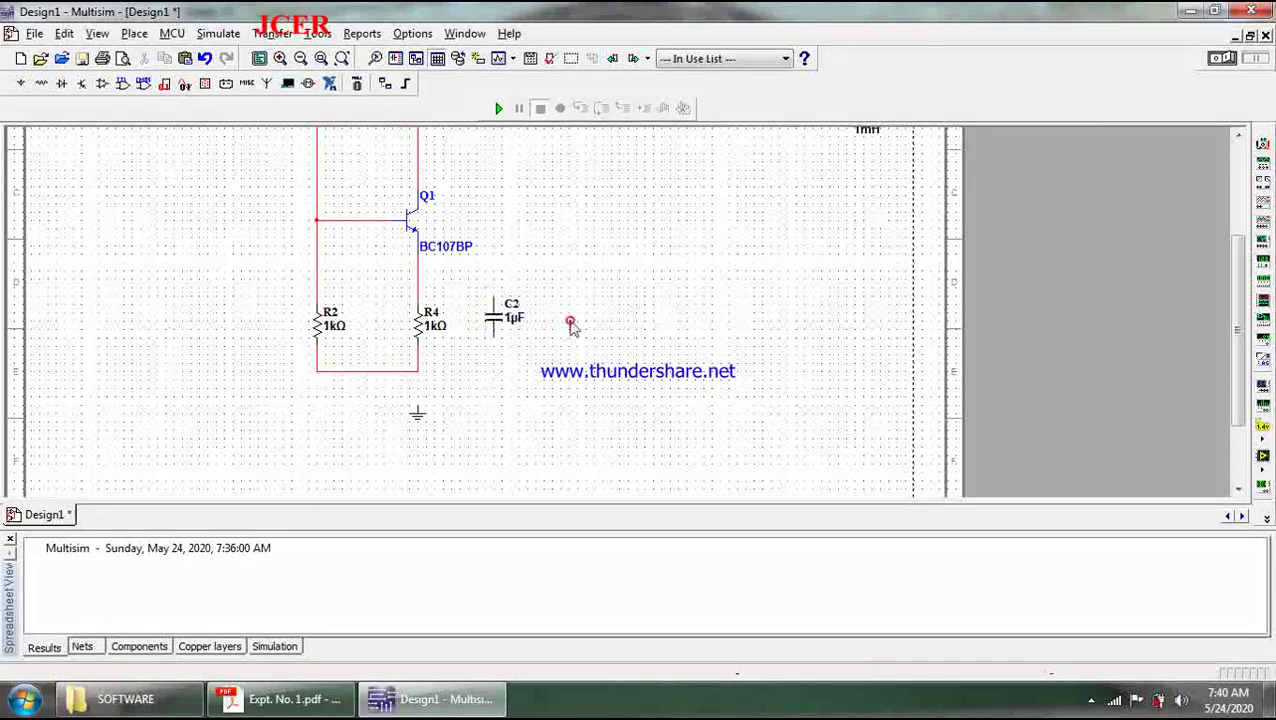
{"action": "left_click", "coordinate": [419, 279]}
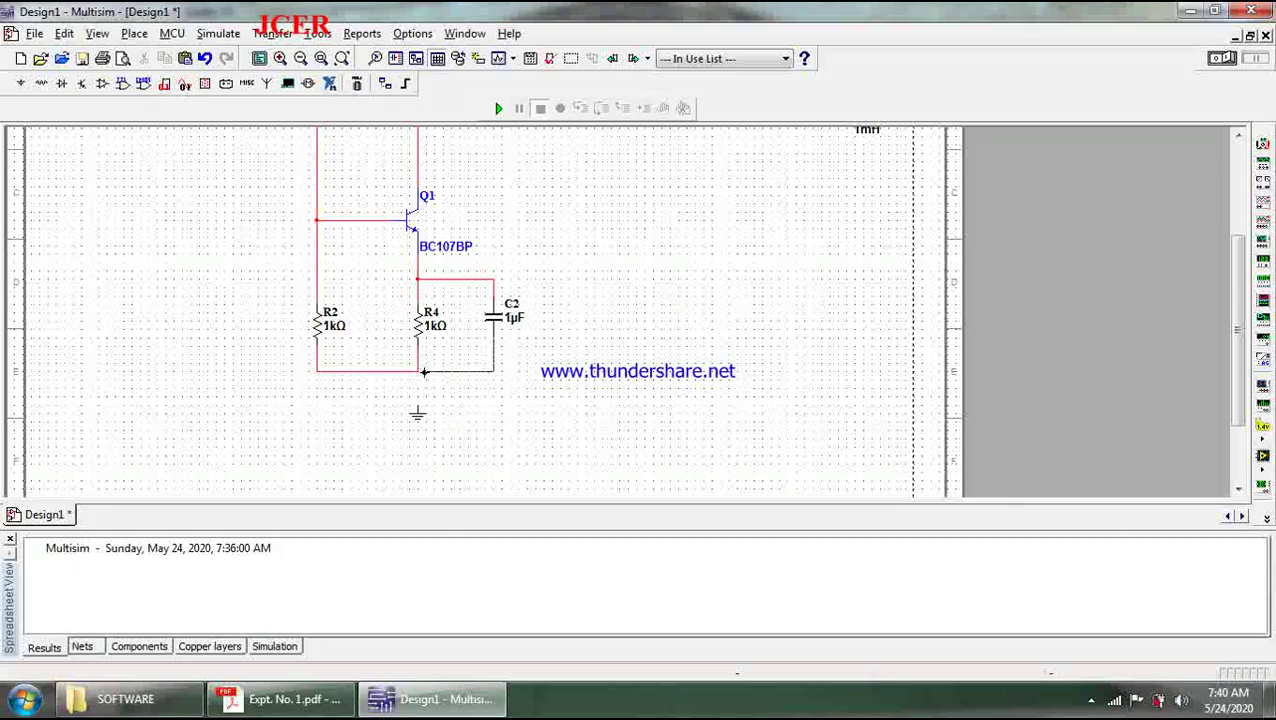
{"action": "left_click", "coordinate": [420, 372]}
Step: Connect a ground to the bottom R2–R4 wire
{"action": "key", "text": "ctrl+j"}
{"action": "left_click", "coordinate": [410, 428]}
{"action": "left_click", "coordinate": [418, 372]}
{"action": "left_click_drag", "start_coordinate": [1238, 334], "coordinate": [1240, 257]}
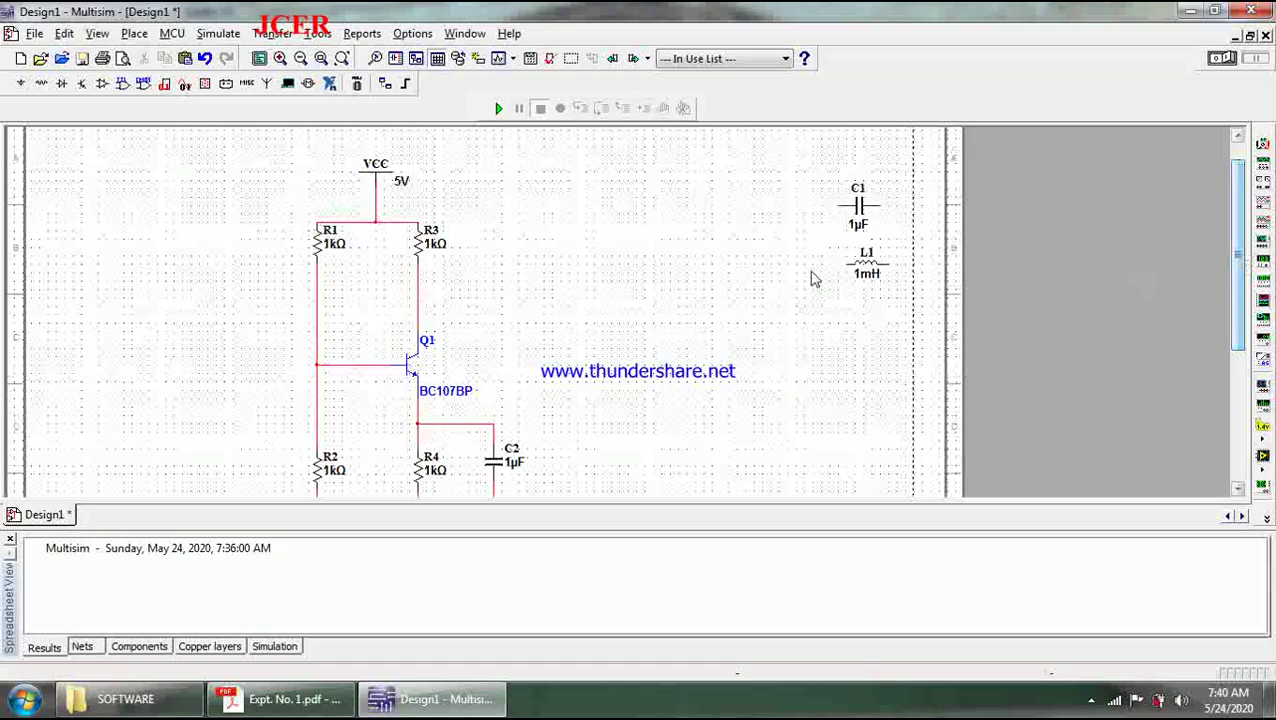
{"action": "left_click", "coordinate": [866, 262]}
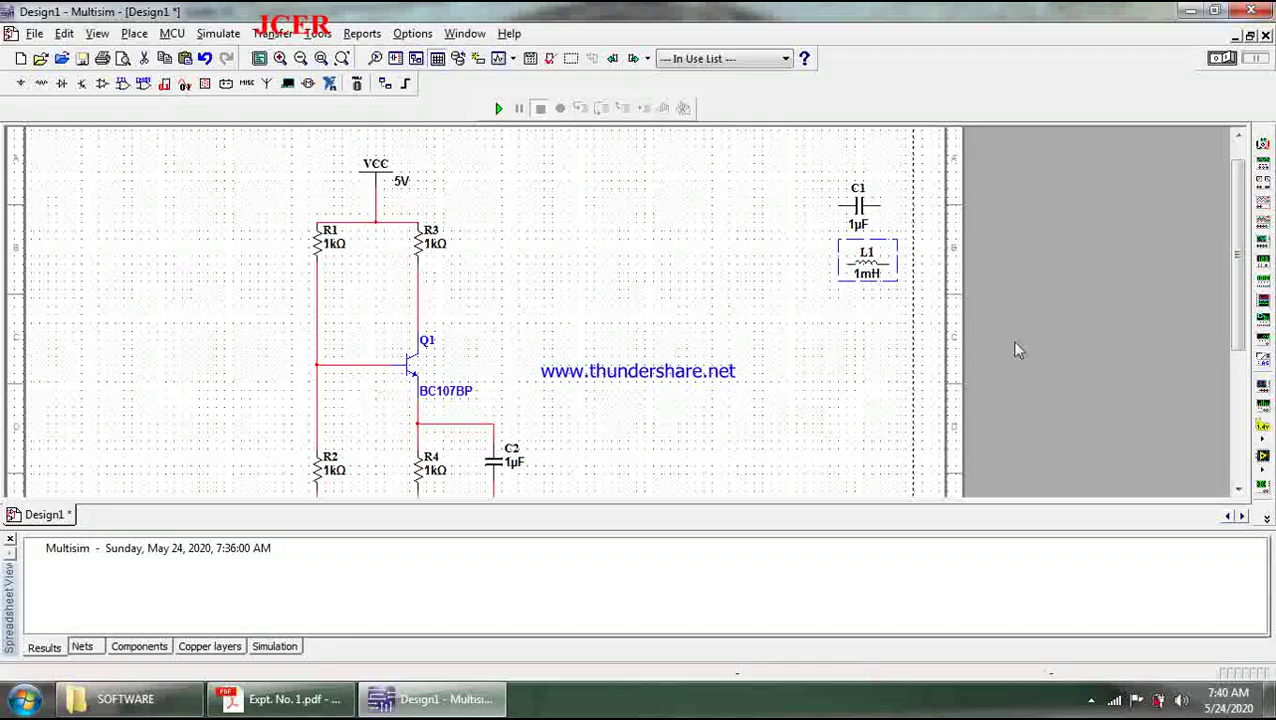
Step: Paste two copies of the inductor as L2 and L3 side by side
{"action": "left_click_drag", "start_coordinate": [1238, 250], "coordinate": [1238, 385]}
{"action": "key", "text": "ctrl+v"}
{"action": "left_click", "coordinate": [316, 382]}
{"action": "left_click_drag", "start_coordinate": [1238, 345], "coordinate": [1238, 238]}
{"action": "left_click", "coordinate": [855, 207]}
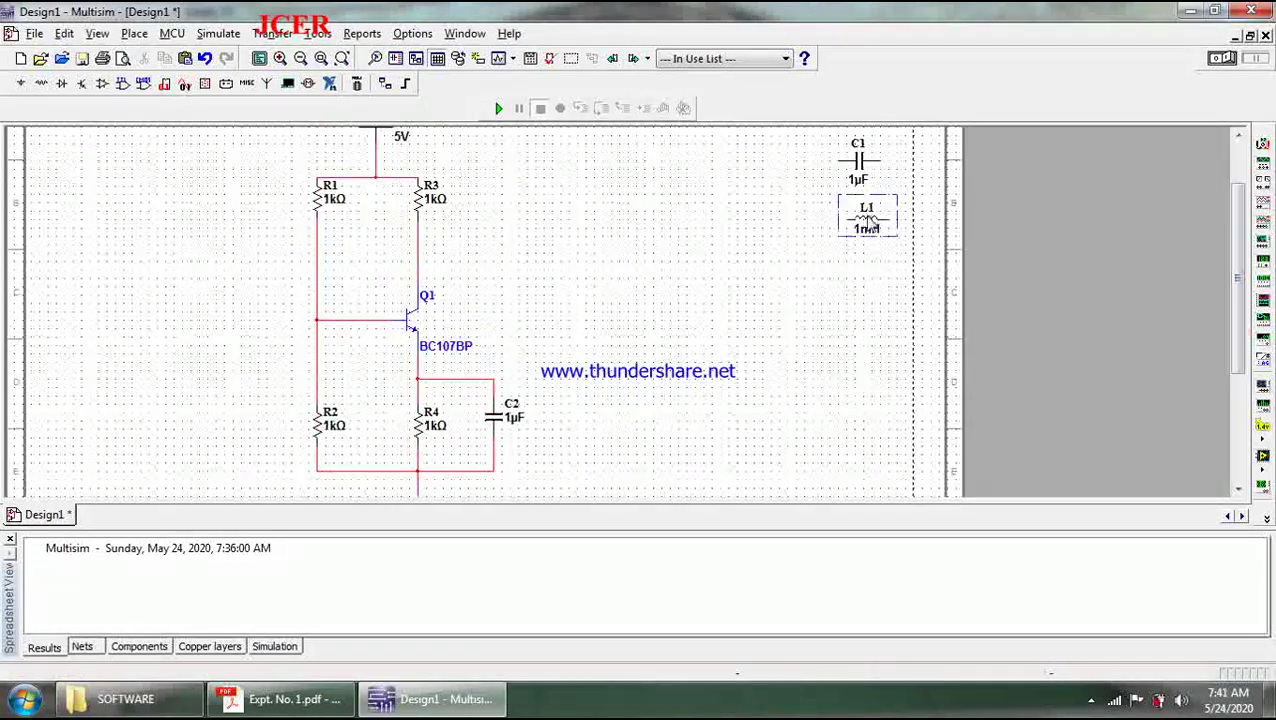
{"action": "left_click_drag", "start_coordinate": [1240, 193], "coordinate": [1240, 290]}
{"action": "key", "text": "ctrl+v"}
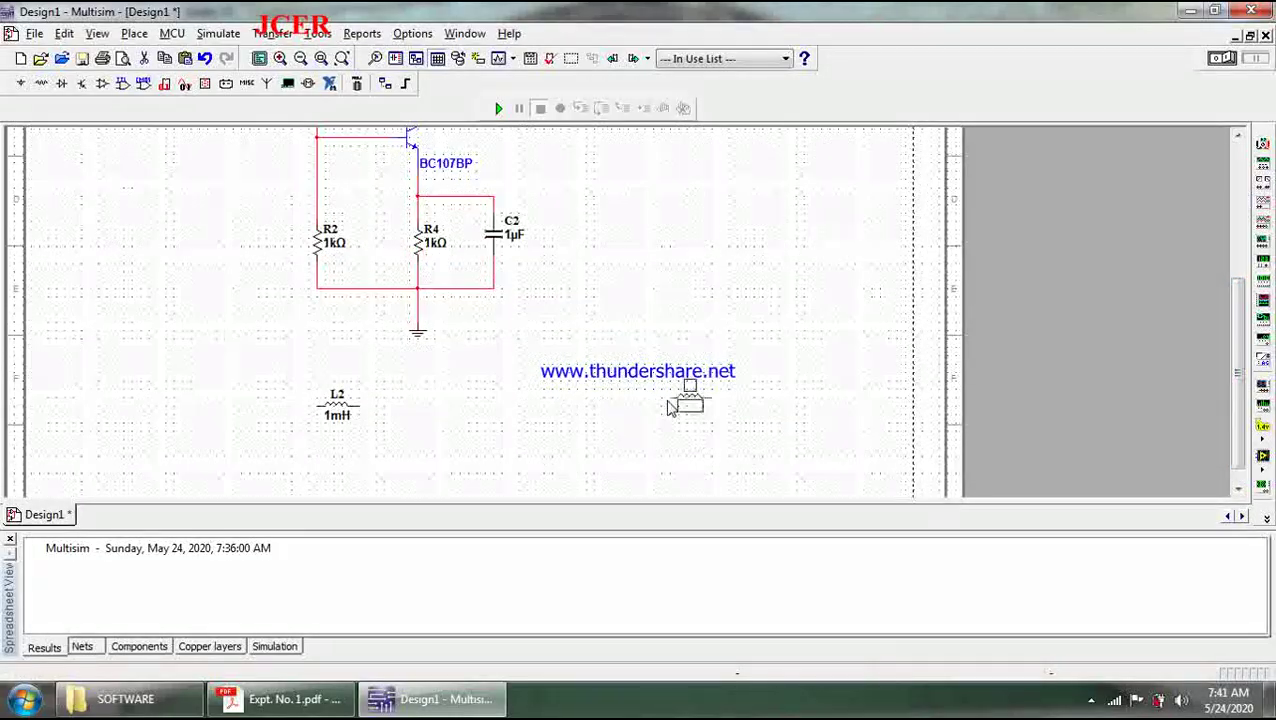
{"action": "left_click", "coordinate": [428, 408]}
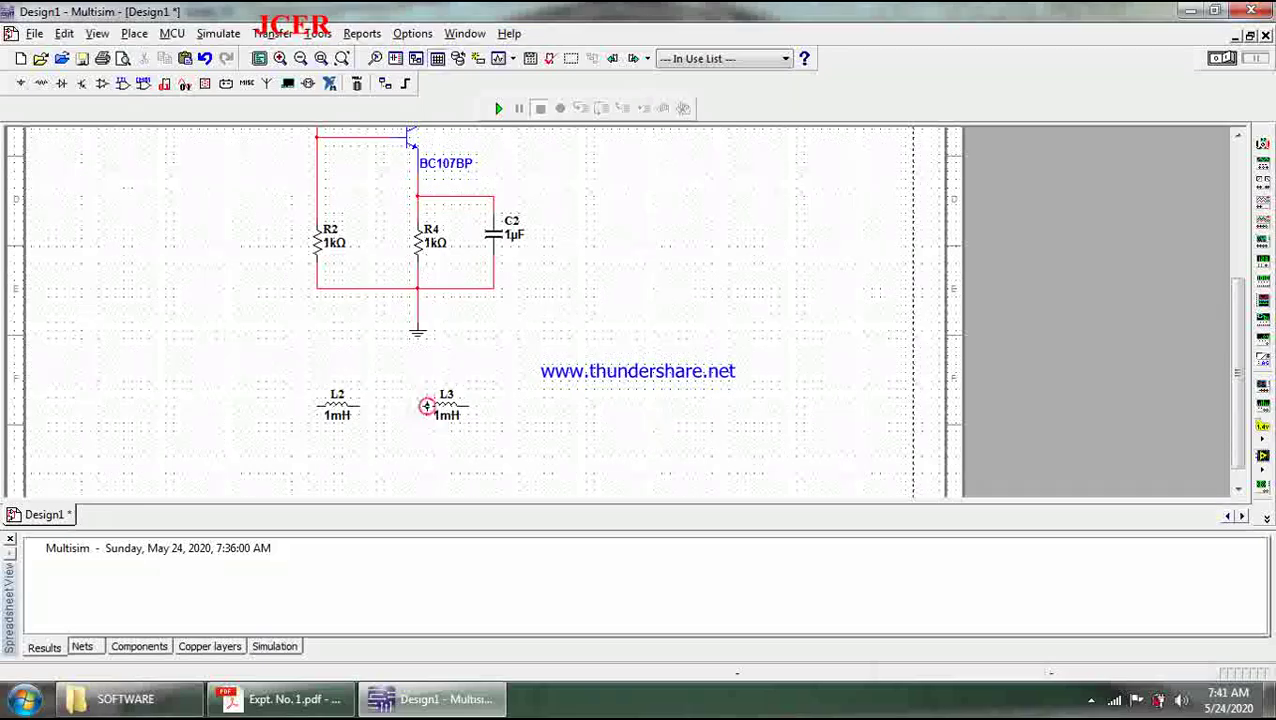
Step: Place a ground and capacitor C3 below the new inductors
{"action": "left_click", "coordinate": [420, 340]}
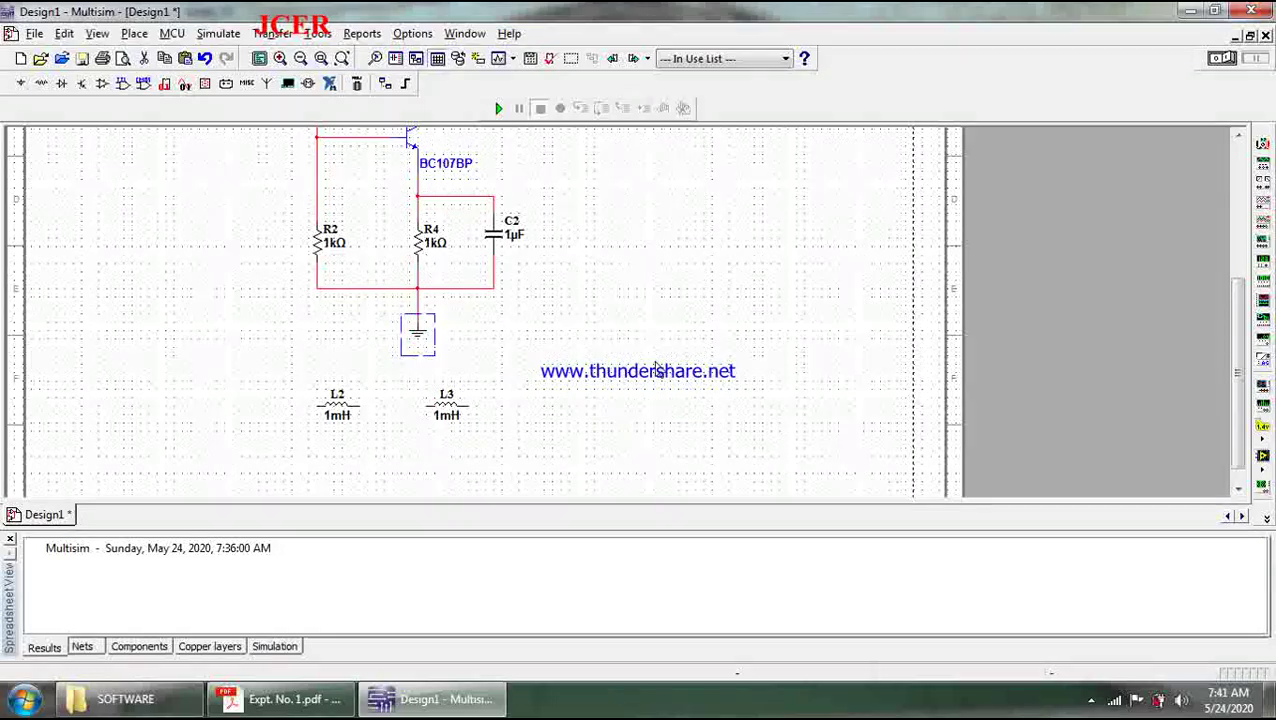
{"action": "left_click", "coordinate": [583, 402]}
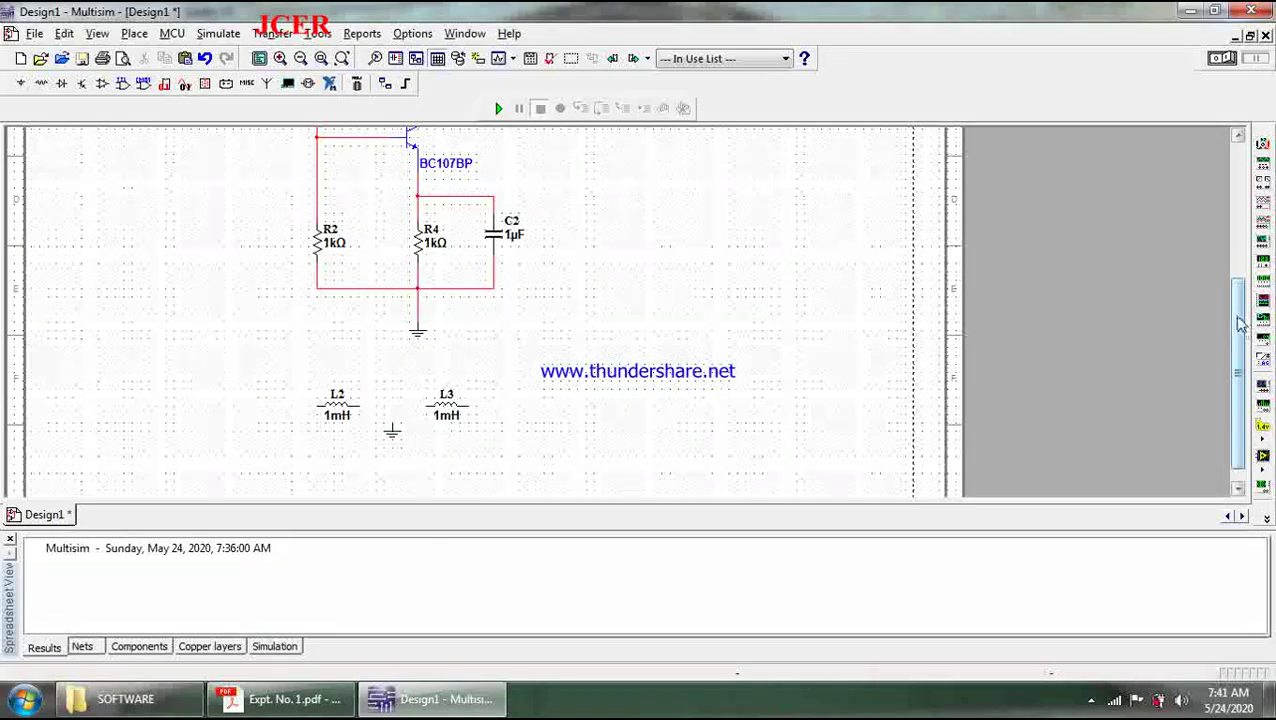
{"action": "scroll", "coordinate": [916, 222], "scroll_direction": "up", "scroll_amount": 5}
{"action": "left_click", "coordinate": [858, 183]}
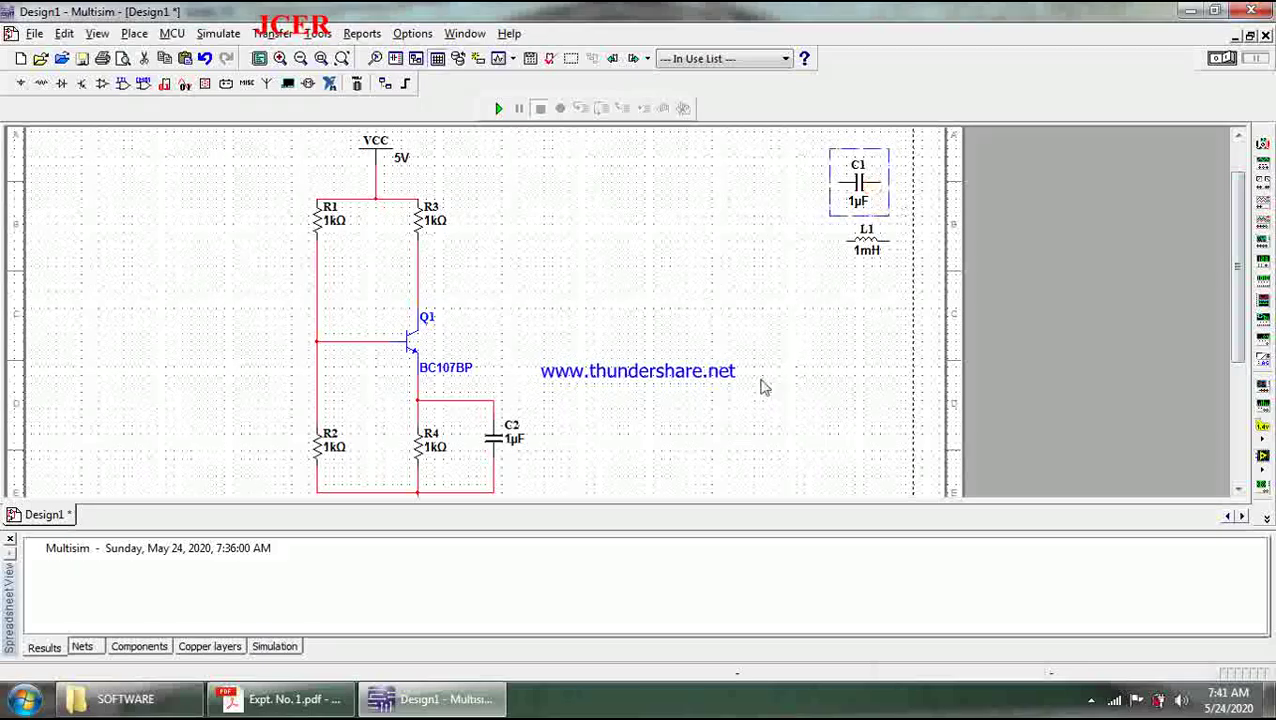
{"action": "left_click_drag", "start_coordinate": [1238, 262], "coordinate": [1238, 377]}
{"action": "left_click", "coordinate": [703, 386]}
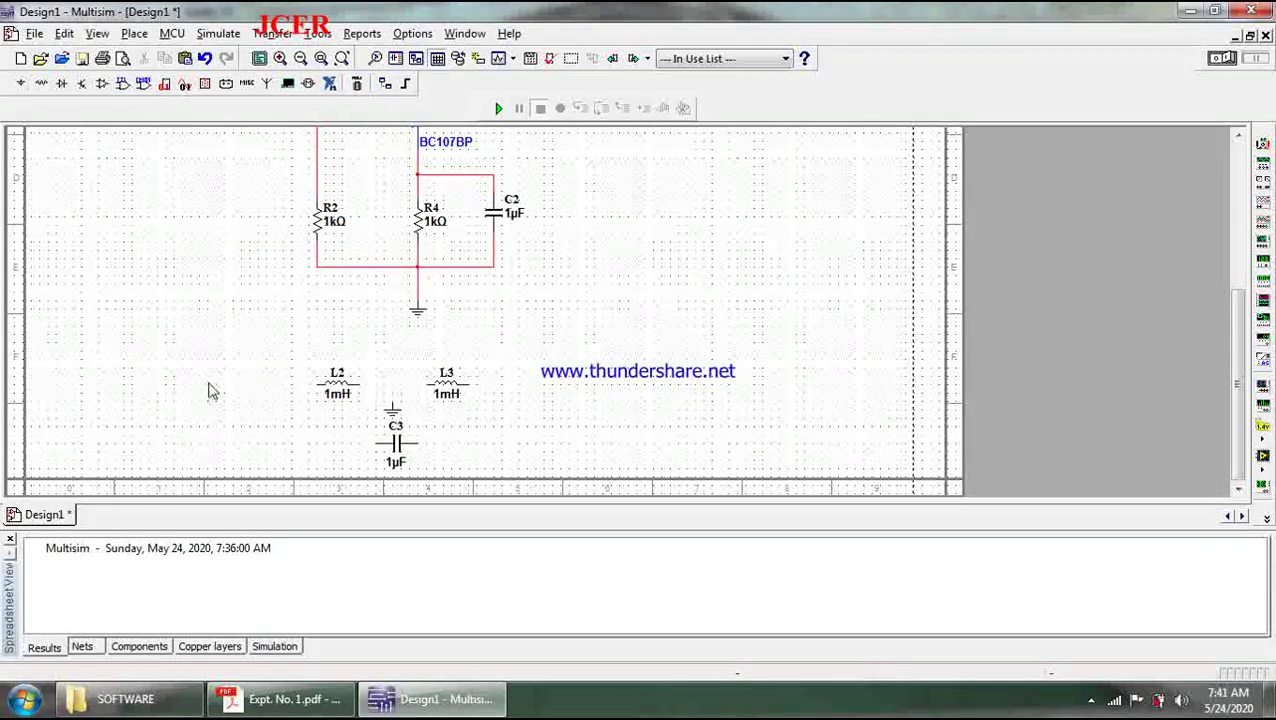
Step: Nudge L2, L3 and C3 up and right together, then start the loop wire at L2's left pin
{"action": "left_click_drag", "start_coordinate": [251, 364], "coordinate": [530, 484]}
{"action": "key", "text": "Up"}
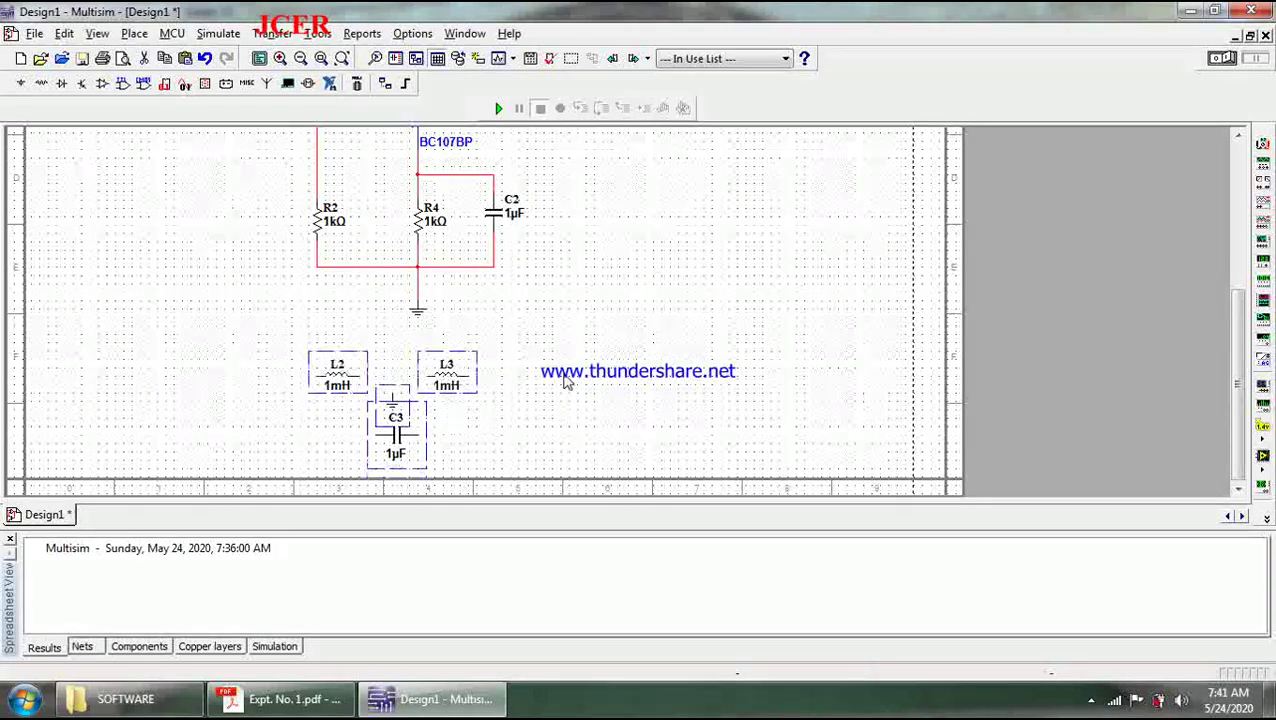
{"action": "left_click", "coordinate": [681, 357]}
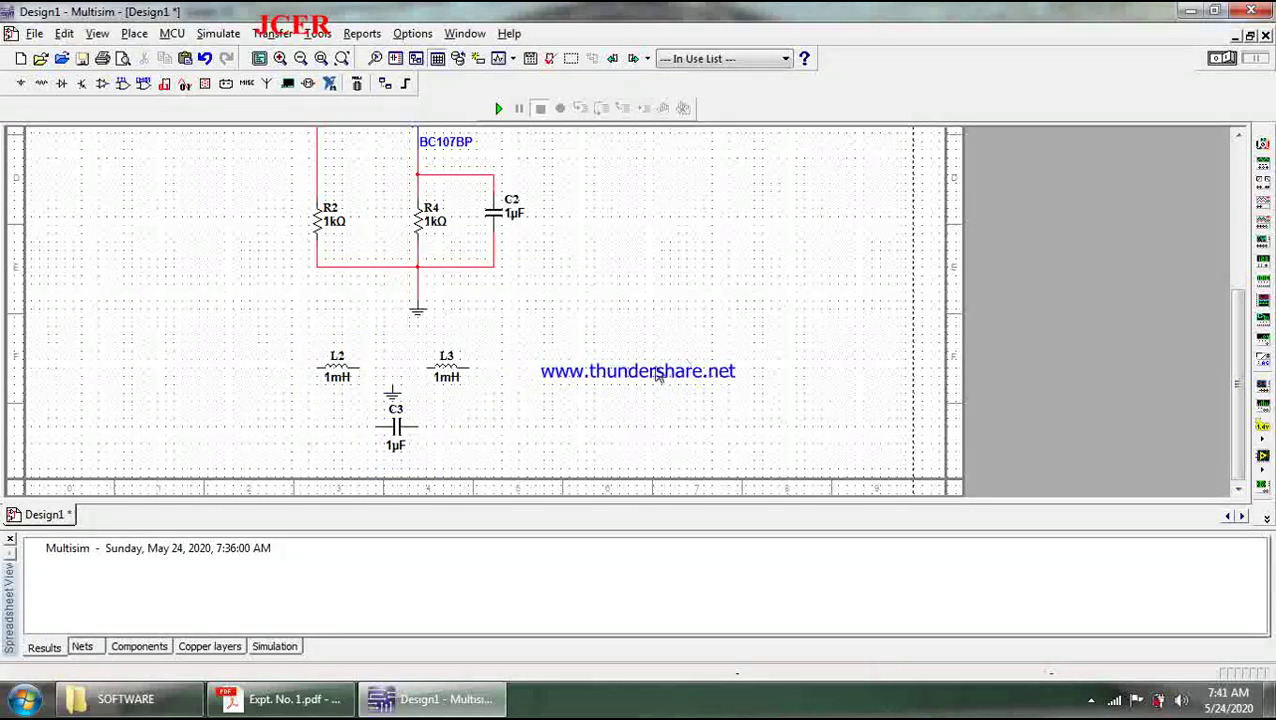
{"action": "left_click_drag", "start_coordinate": [283, 338], "coordinate": [548, 472]}
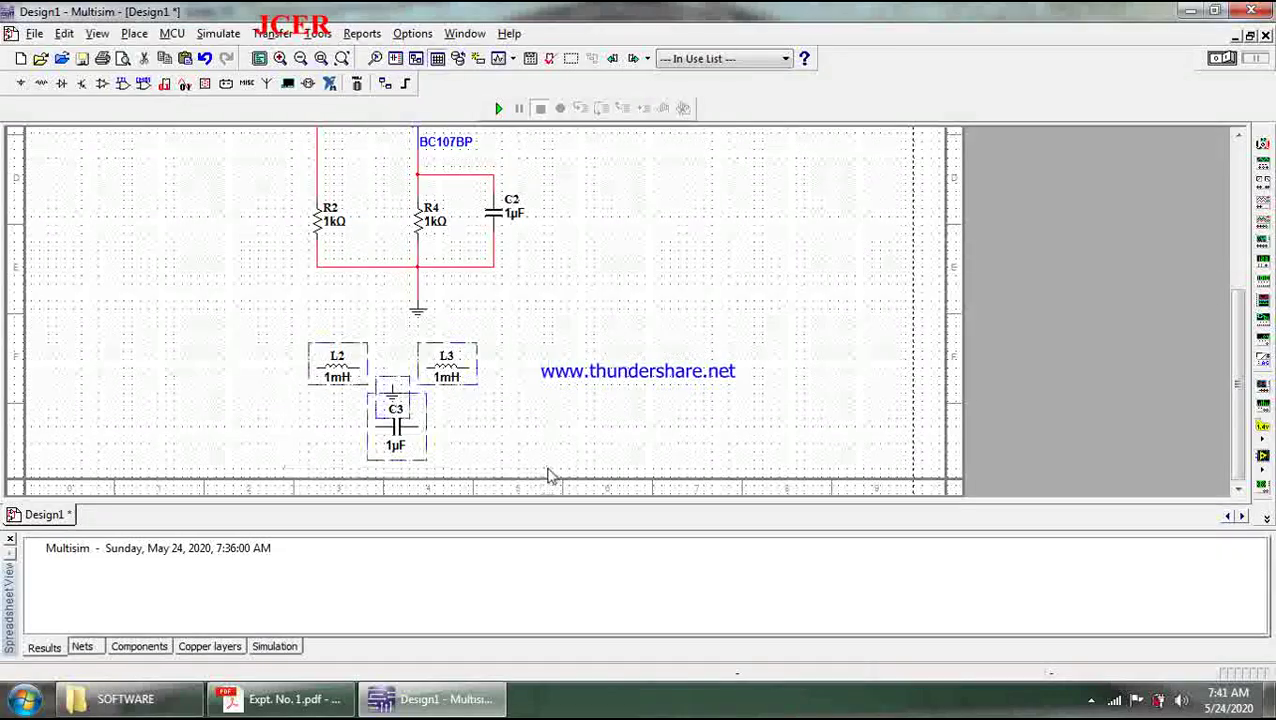
{"action": "key", "text": "Right"}
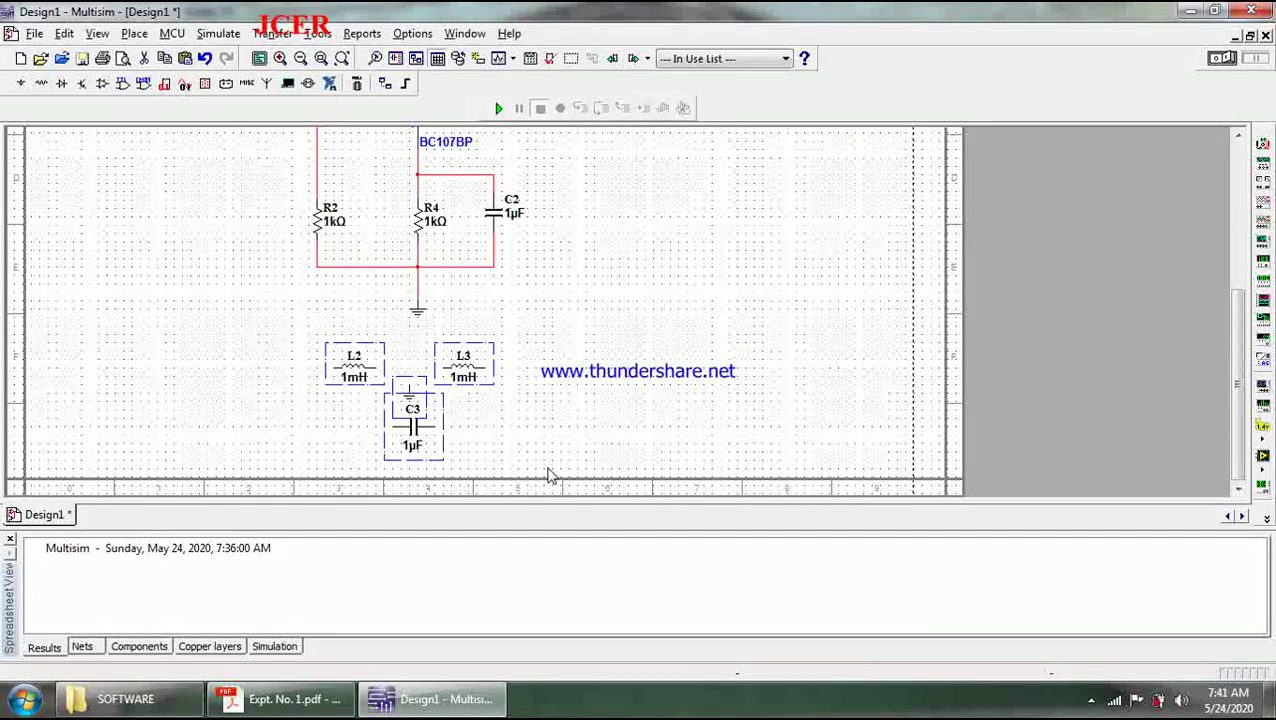
{"action": "left_click", "coordinate": [625, 348]}
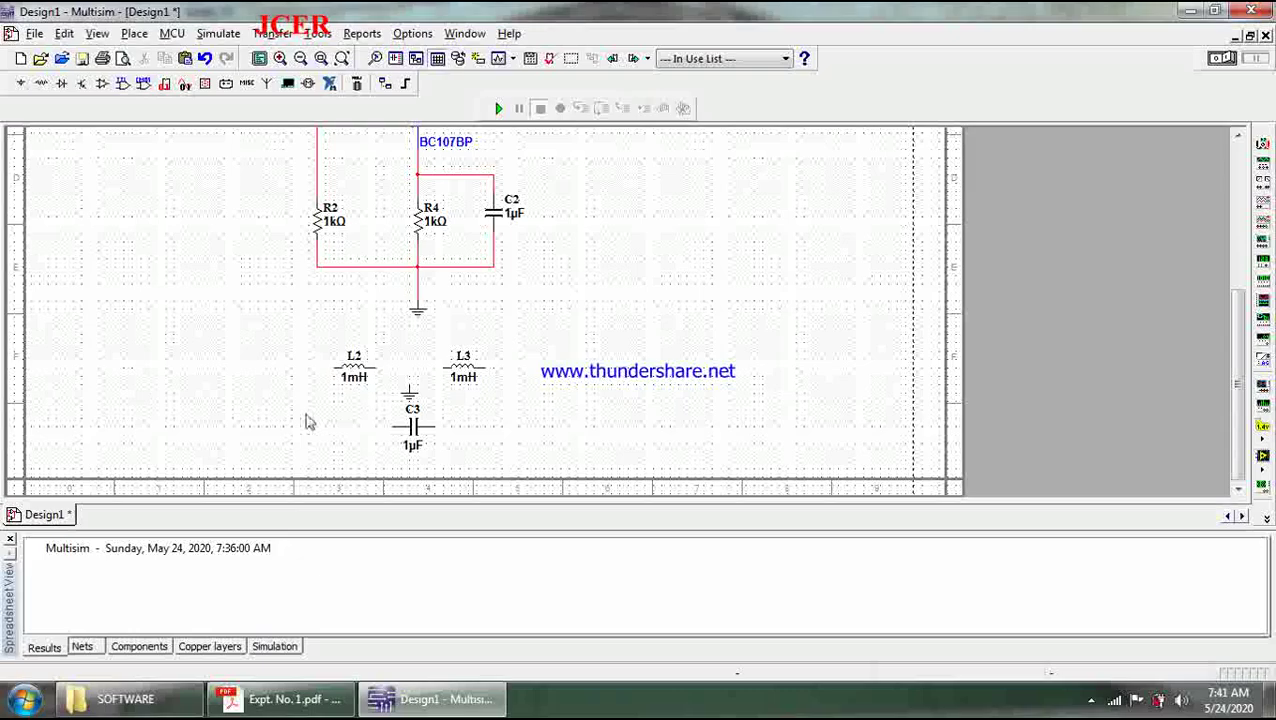
{"action": "left_click", "coordinate": [334, 369]}
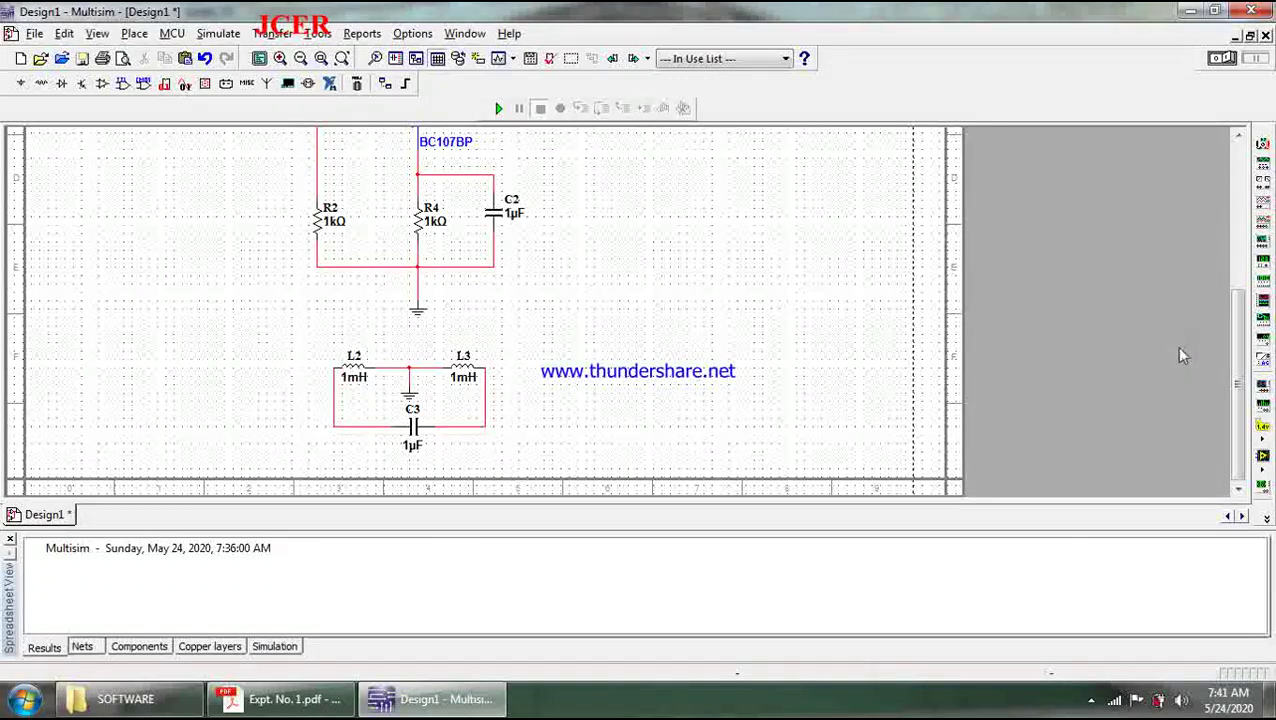
{"action": "left_click_drag", "start_coordinate": [1237, 335], "coordinate": [1215, 199]}
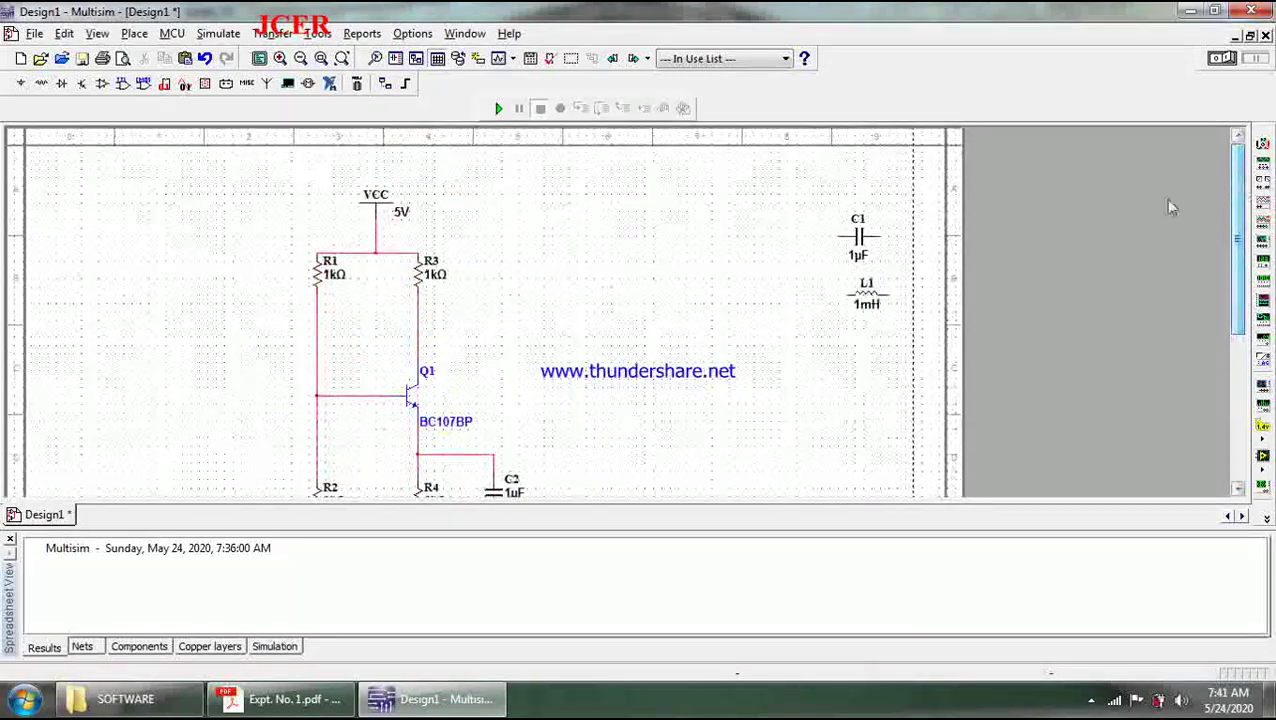
Step: Move C1 to the left of Q1's base and remove the spare inductor L1
{"action": "left_click", "coordinate": [860, 240]}
{"action": "left_click_drag", "start_coordinate": [358, 360], "coordinate": [173, 411]}
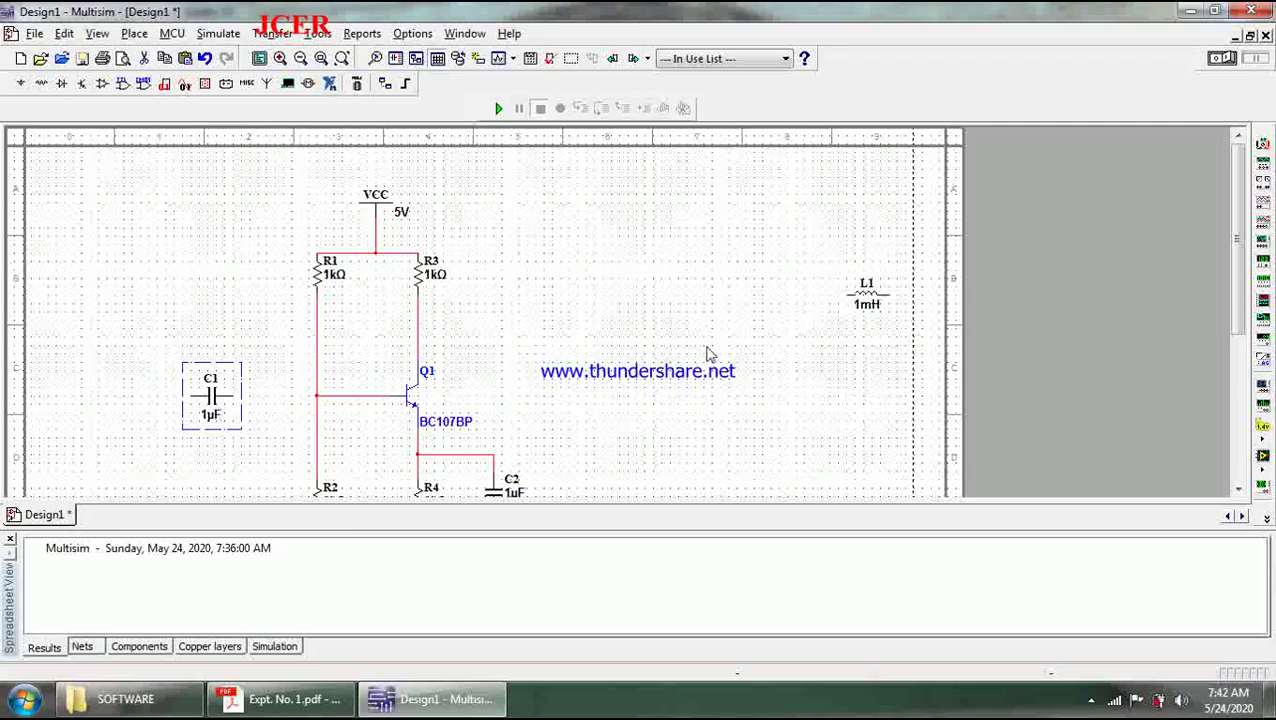
{"action": "left_click", "coordinate": [624, 350]}
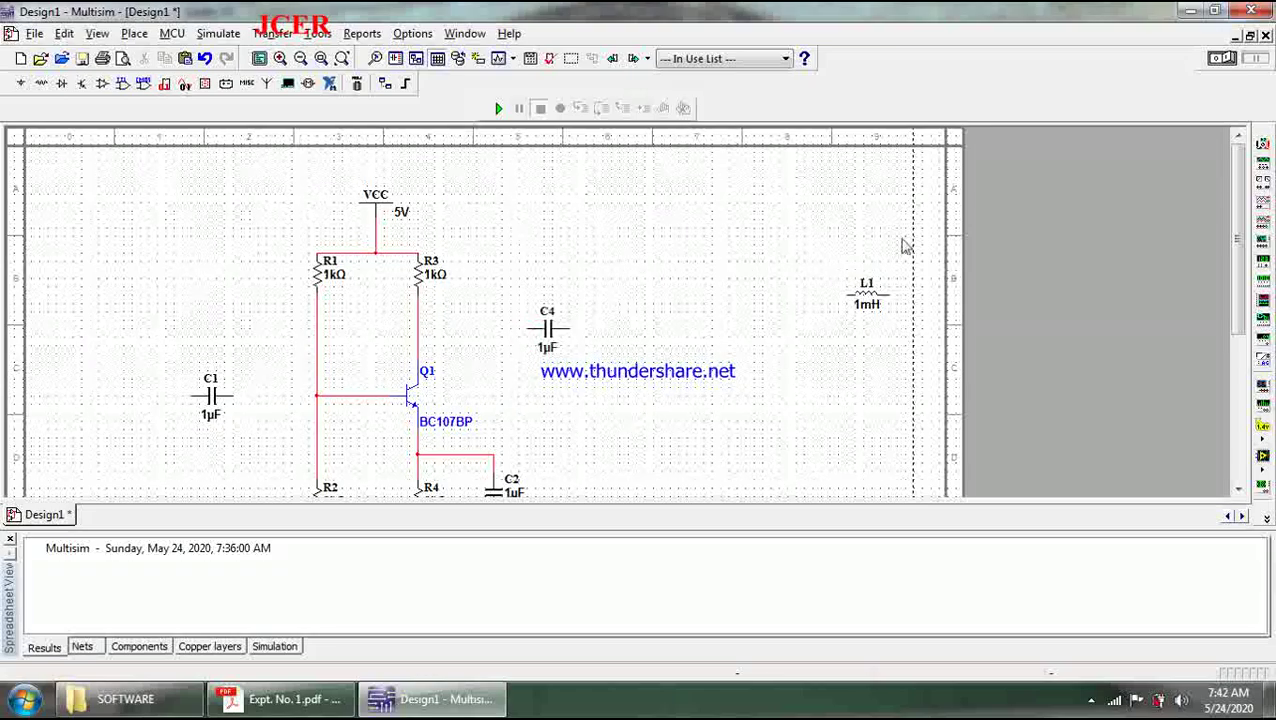
{"action": "left_click_drag", "start_coordinate": [834, 264], "coordinate": [908, 353]}
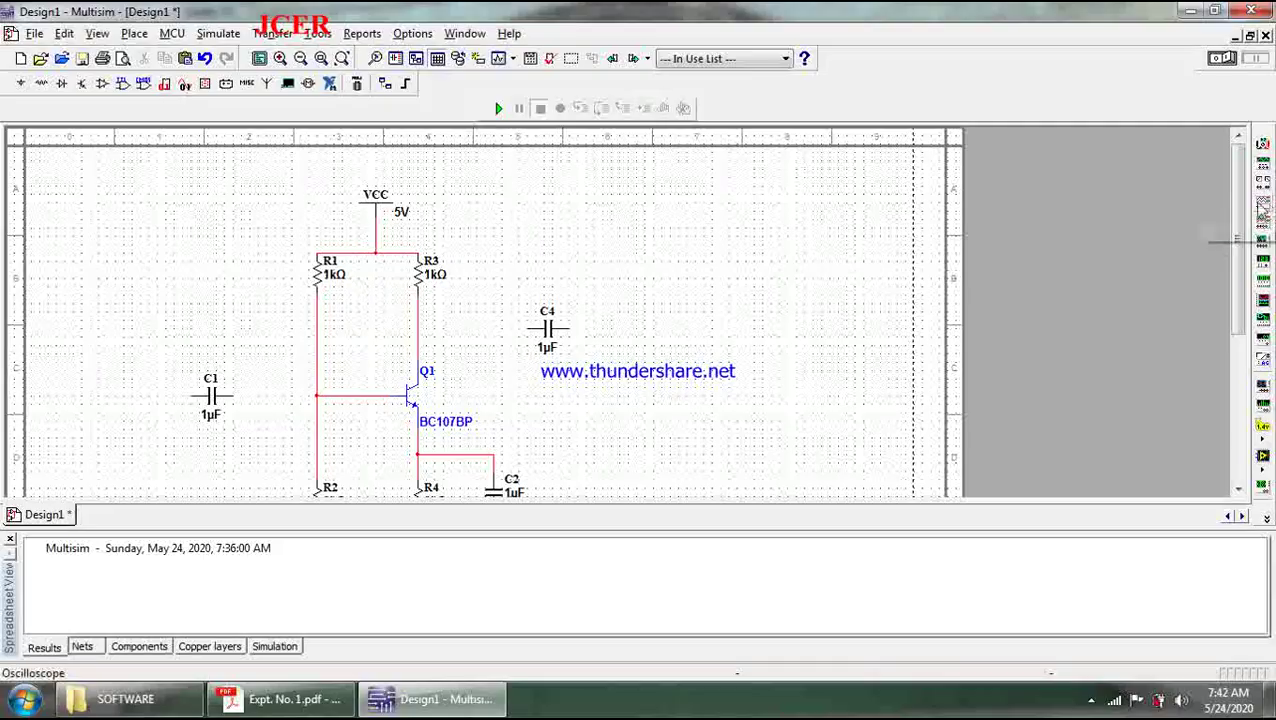
{"action": "left_click_drag", "start_coordinate": [1245, 205], "coordinate": [926, 282]}
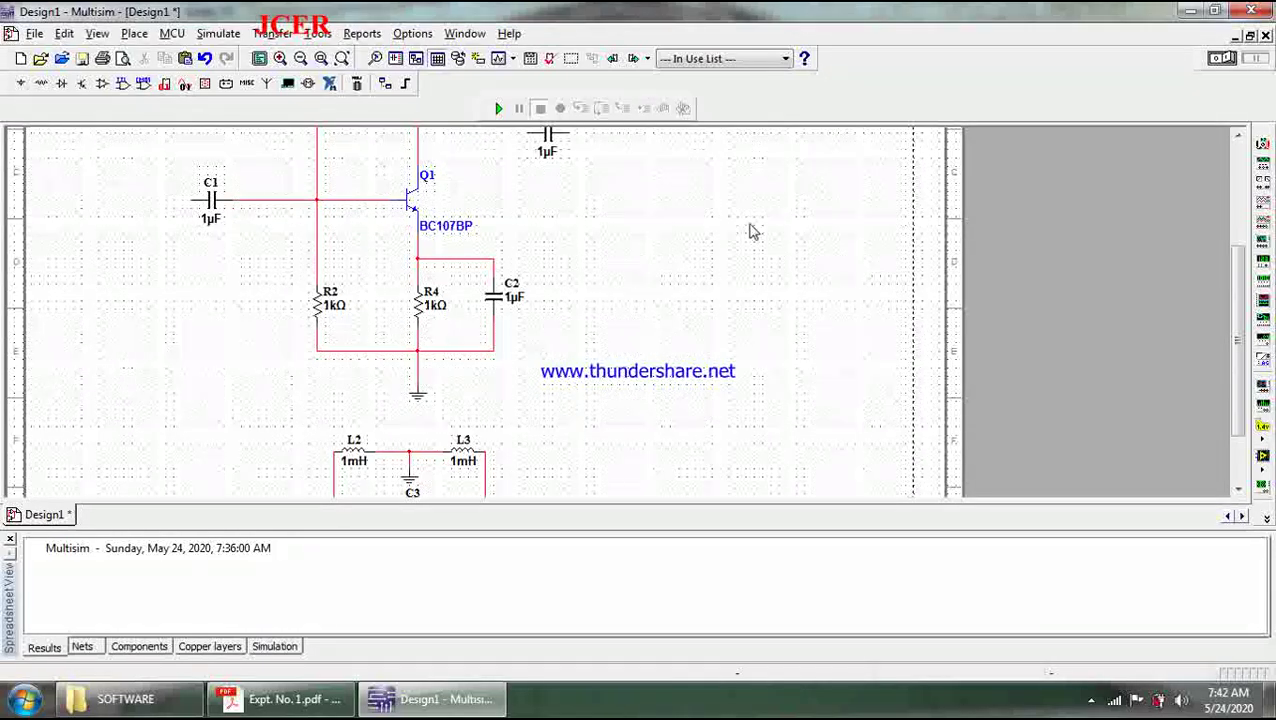
{"action": "left_click_drag", "start_coordinate": [1232, 305], "coordinate": [1250, 215]}
Step: Wire C4 from the collector line to L3's right end, and C1 to L2's left end
{"action": "left_click_drag", "start_coordinate": [527, 302], "coordinate": [423, 302]}
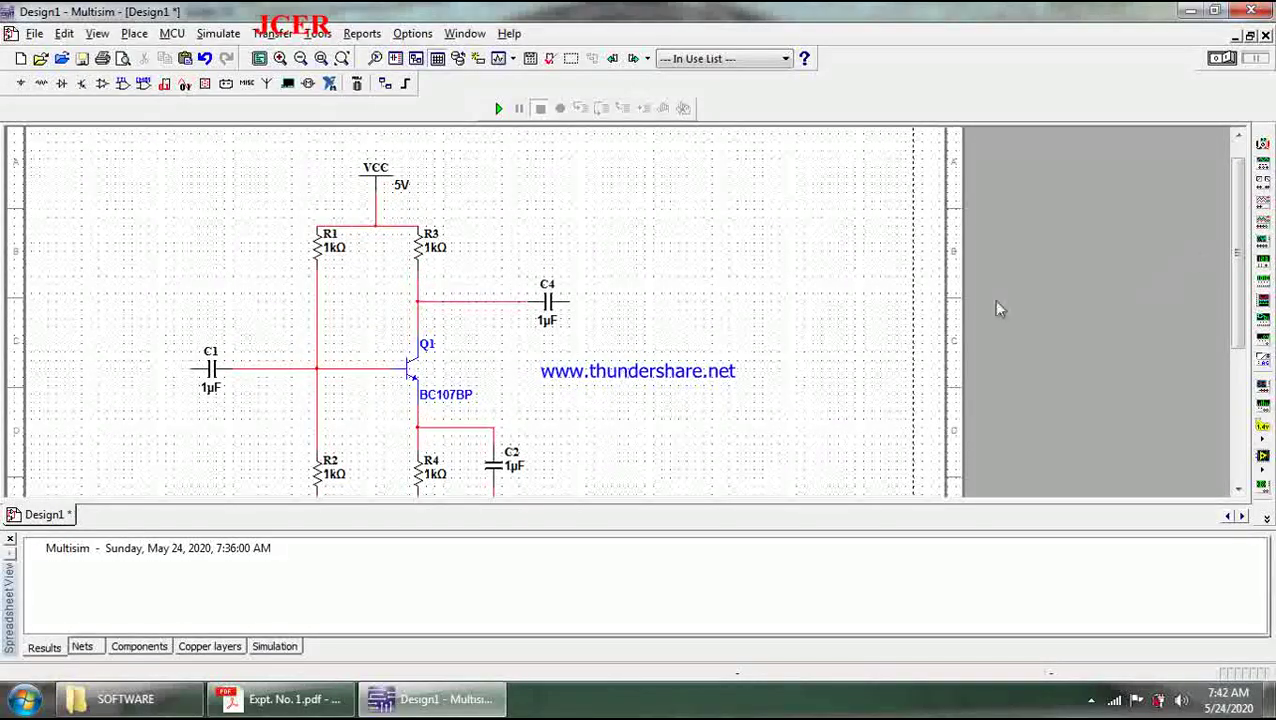
{"action": "left_click_drag", "start_coordinate": [1236, 285], "coordinate": [1257, 340]}
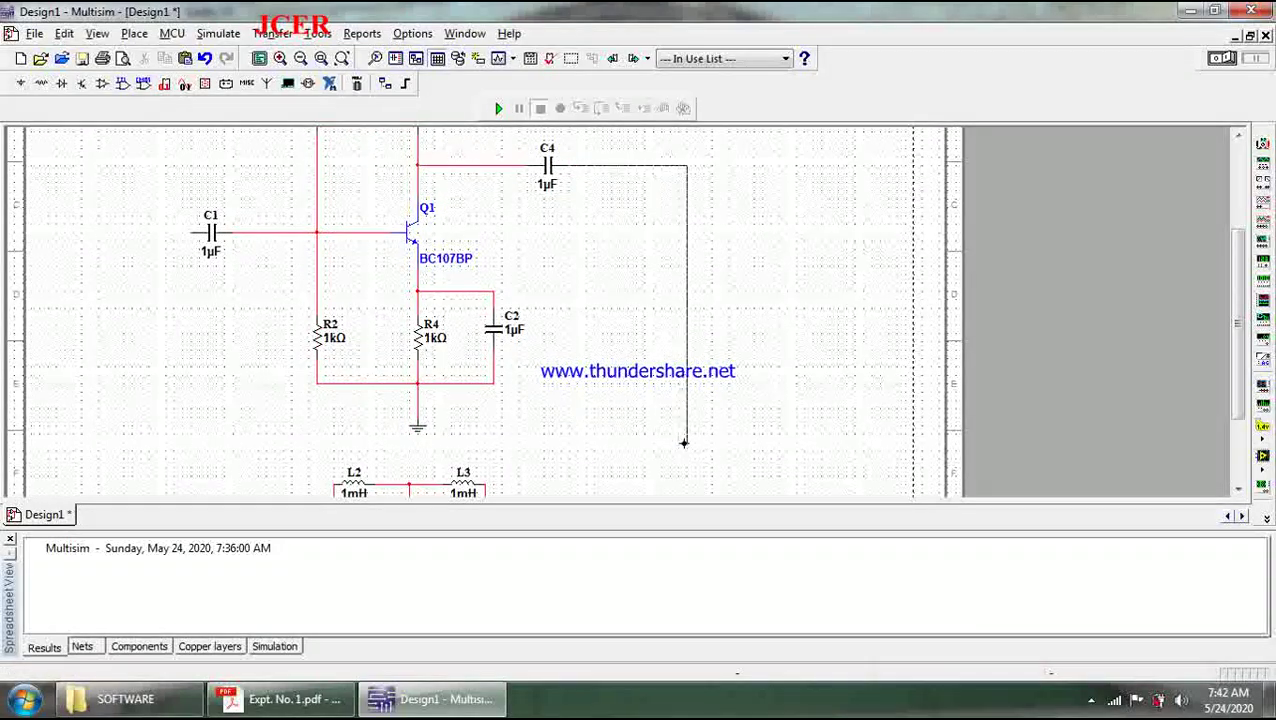
{"action": "scroll", "coordinate": [684, 443], "scroll_direction": "down", "scroll_amount": 4}
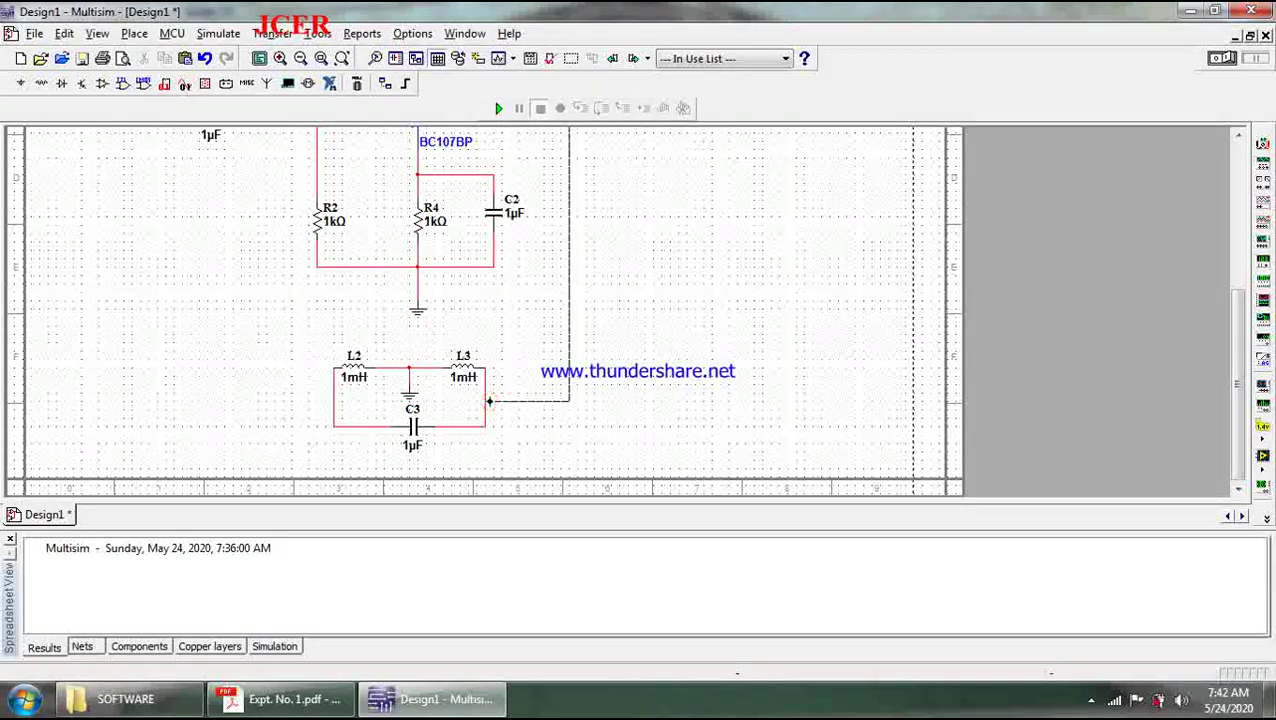
{"action": "left_click", "coordinate": [484, 398]}
{"action": "left_click_drag", "start_coordinate": [1240, 376], "coordinate": [1240, 320]}
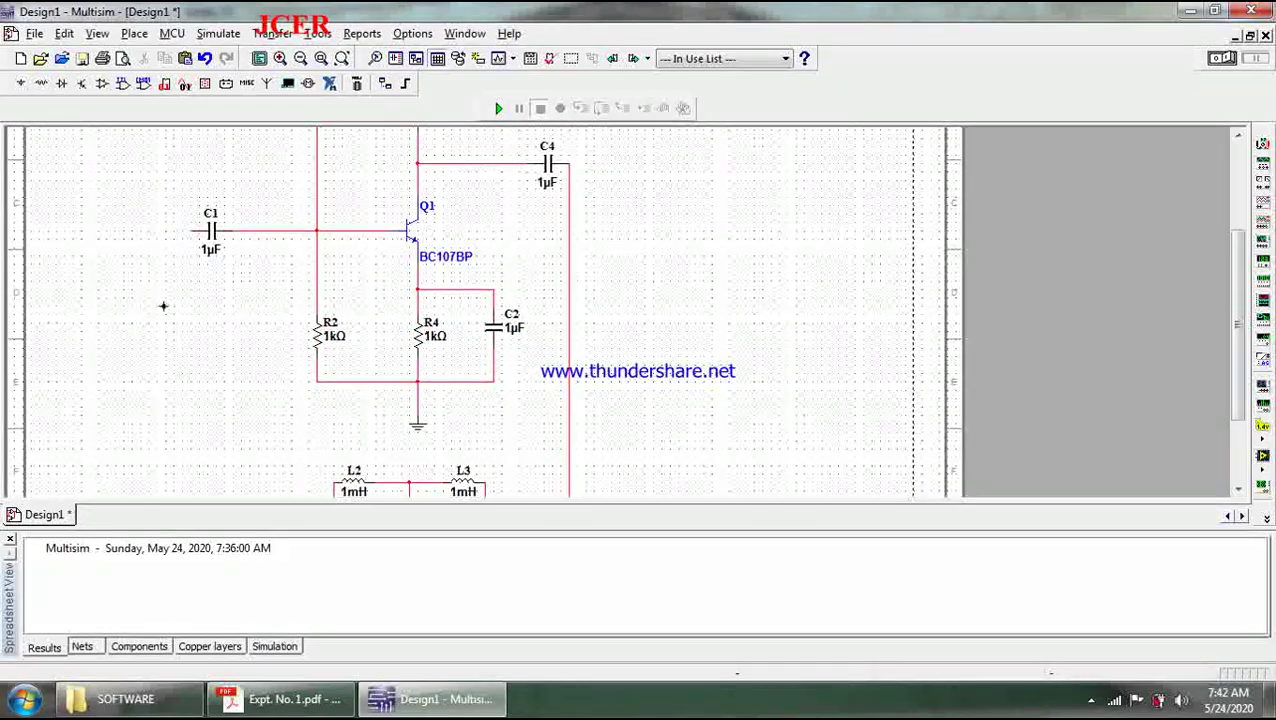
{"action": "scroll", "coordinate": [199, 455], "scroll_direction": "down", "scroll_amount": 3}
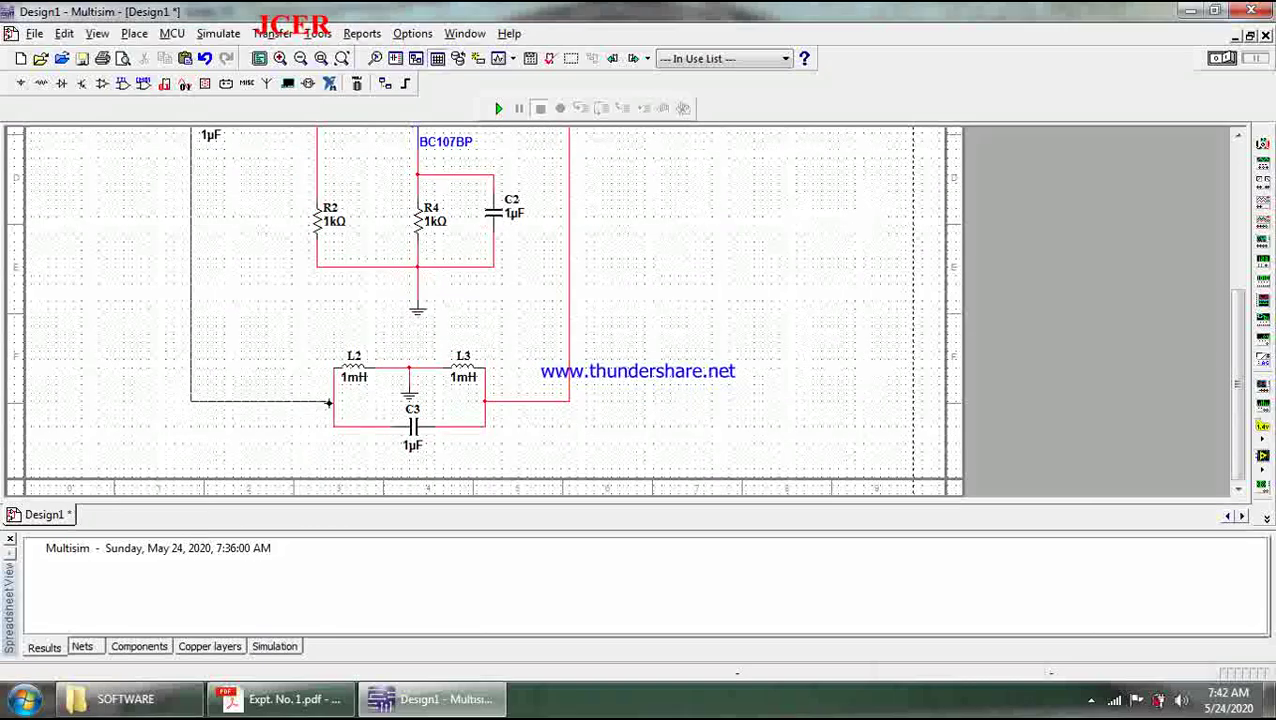
{"action": "left_click", "coordinate": [334, 400]}
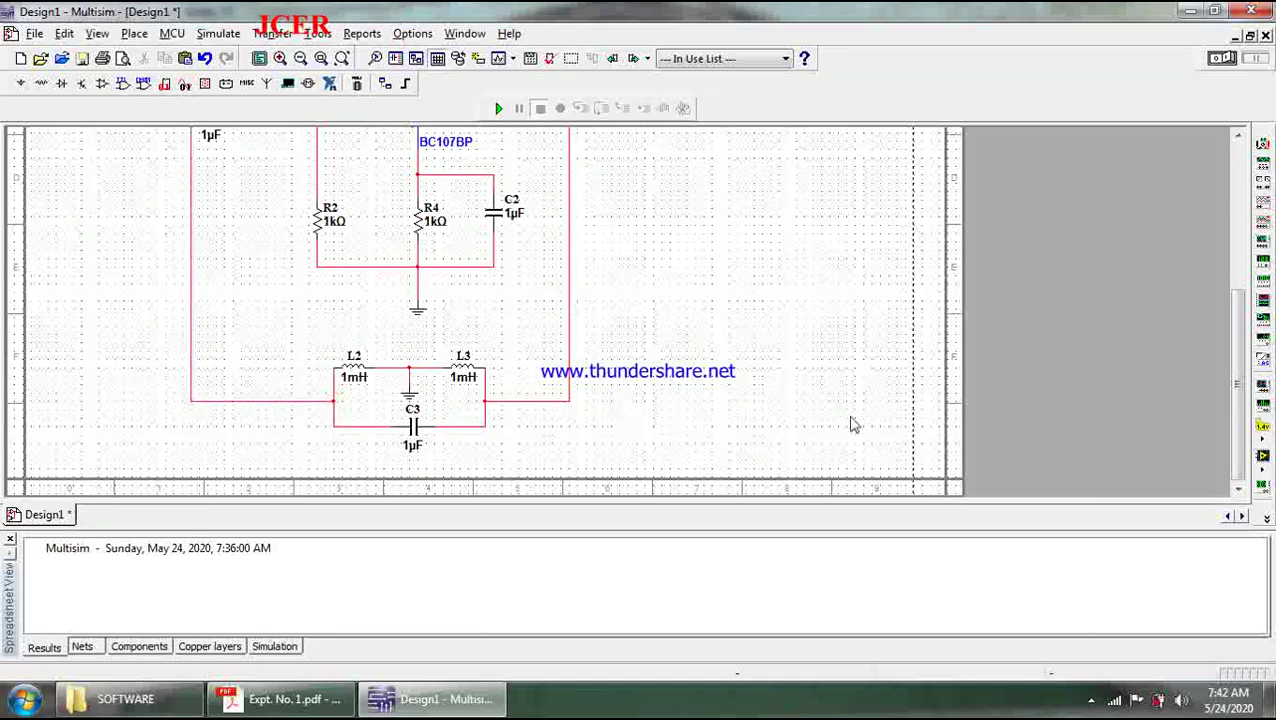
{"action": "left_click_drag", "start_coordinate": [1238, 420], "coordinate": [1238, 268]}
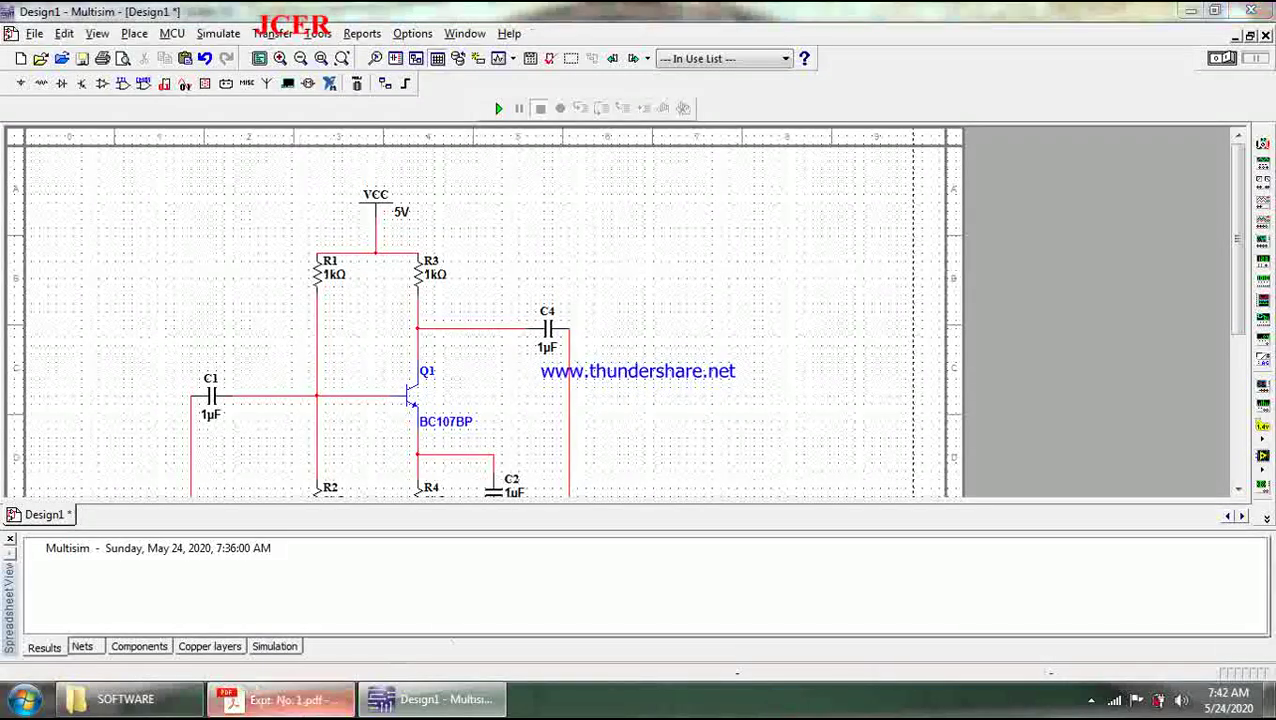
Step: Check the reference PDF and change the VCC supply from 5V to 12V
{"action": "left_click", "coordinate": [285, 699]}
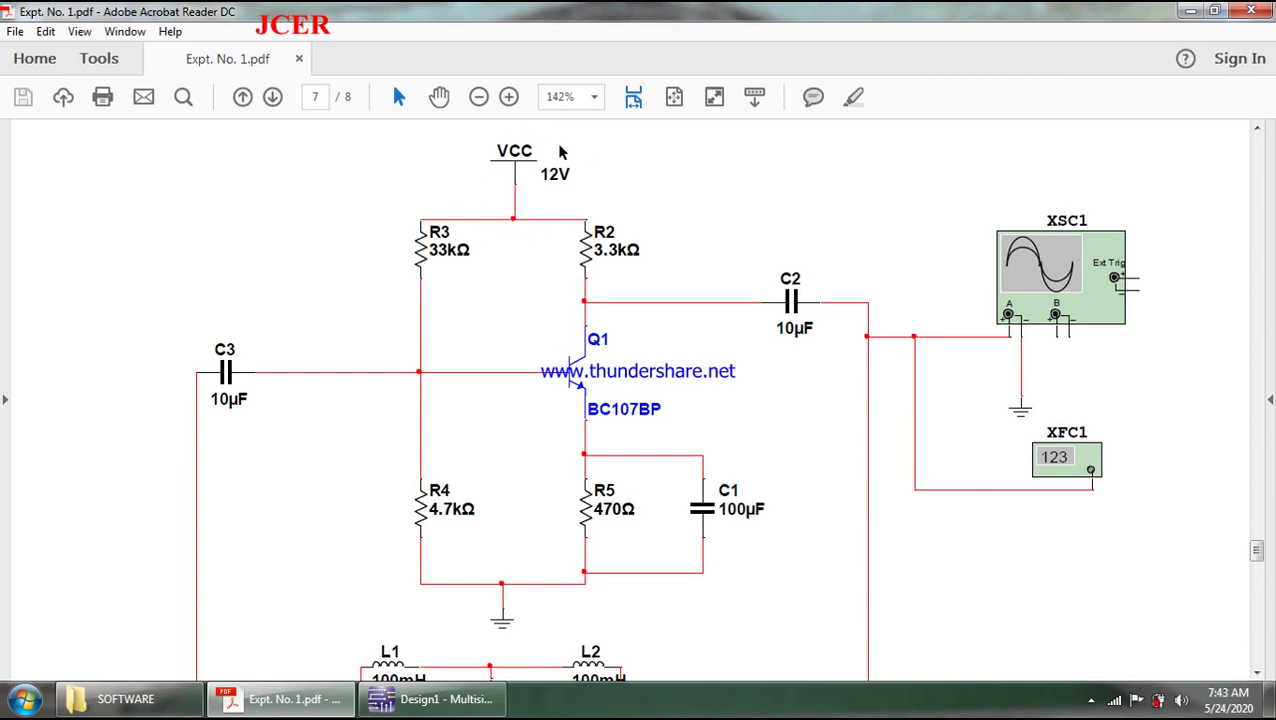
{"action": "left_click", "coordinate": [445, 699]}
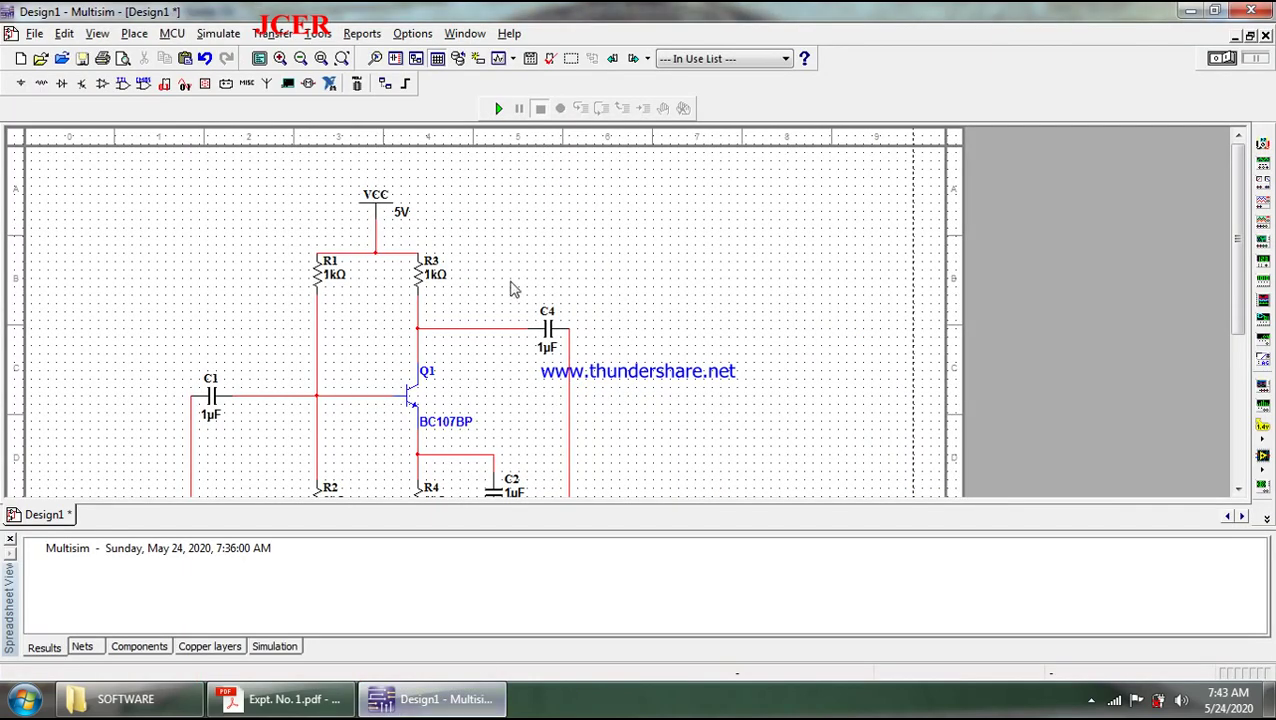
{"action": "double_click", "coordinate": [377, 205]}
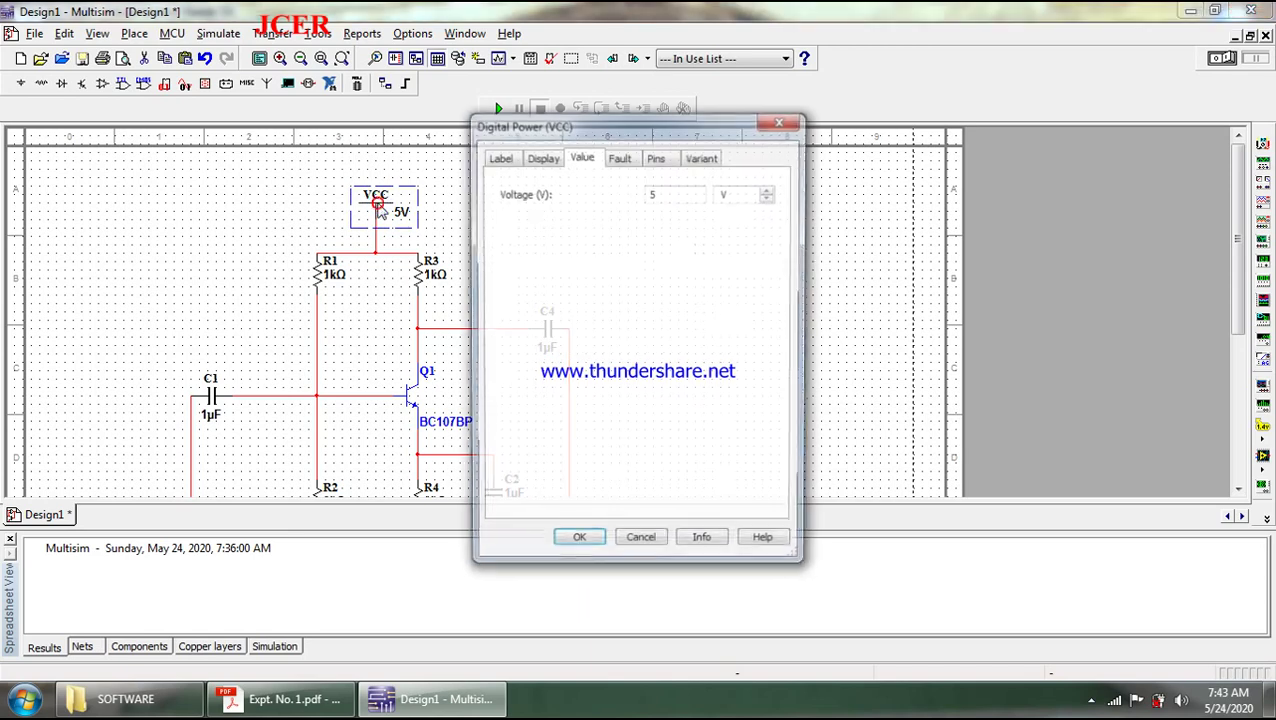
{"action": "double_click", "coordinate": [661, 192]}
{"action": "key", "text": "BackSpace"}
{"action": "type", "text": "12"}
{"action": "key", "text": "Return"}
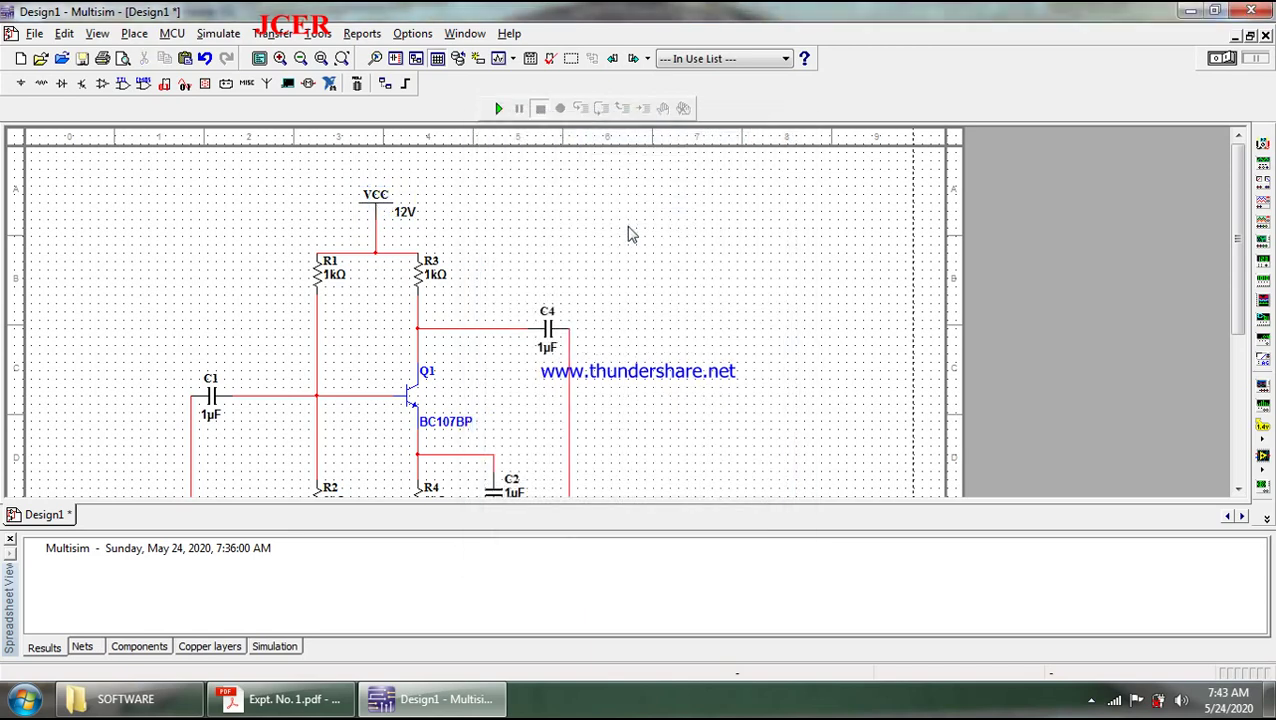
{"action": "left_click", "coordinate": [285, 699]}
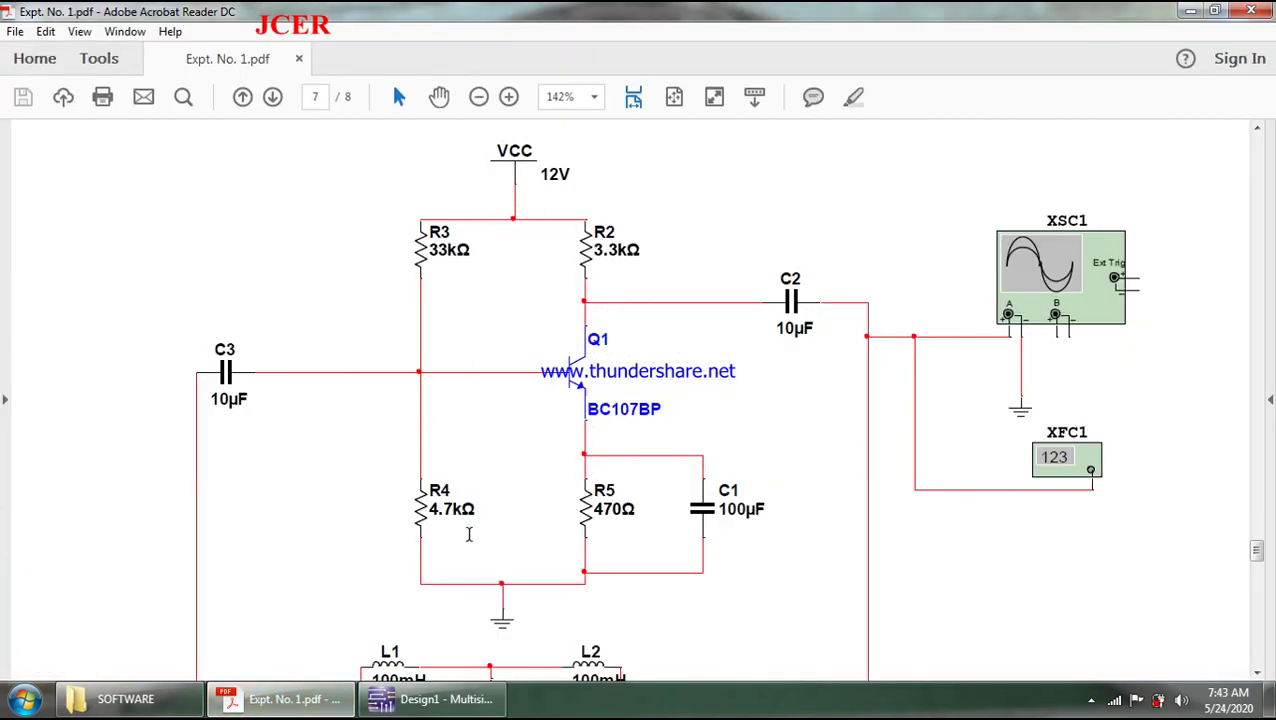
{"action": "left_click", "coordinate": [479, 712]}
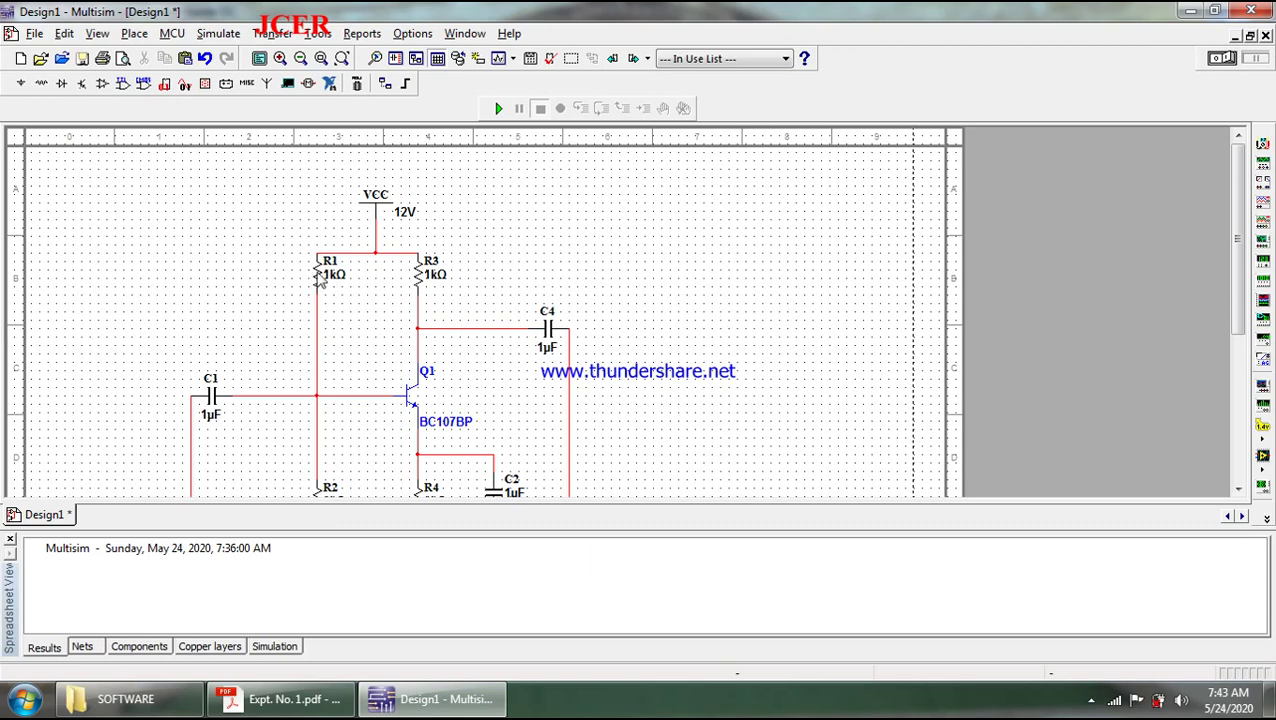
Step: Set R1 to 33kΩ and R2 to 4.7kΩ
{"action": "double_click", "coordinate": [320, 272]}
{"action": "type", "text": "33k"}
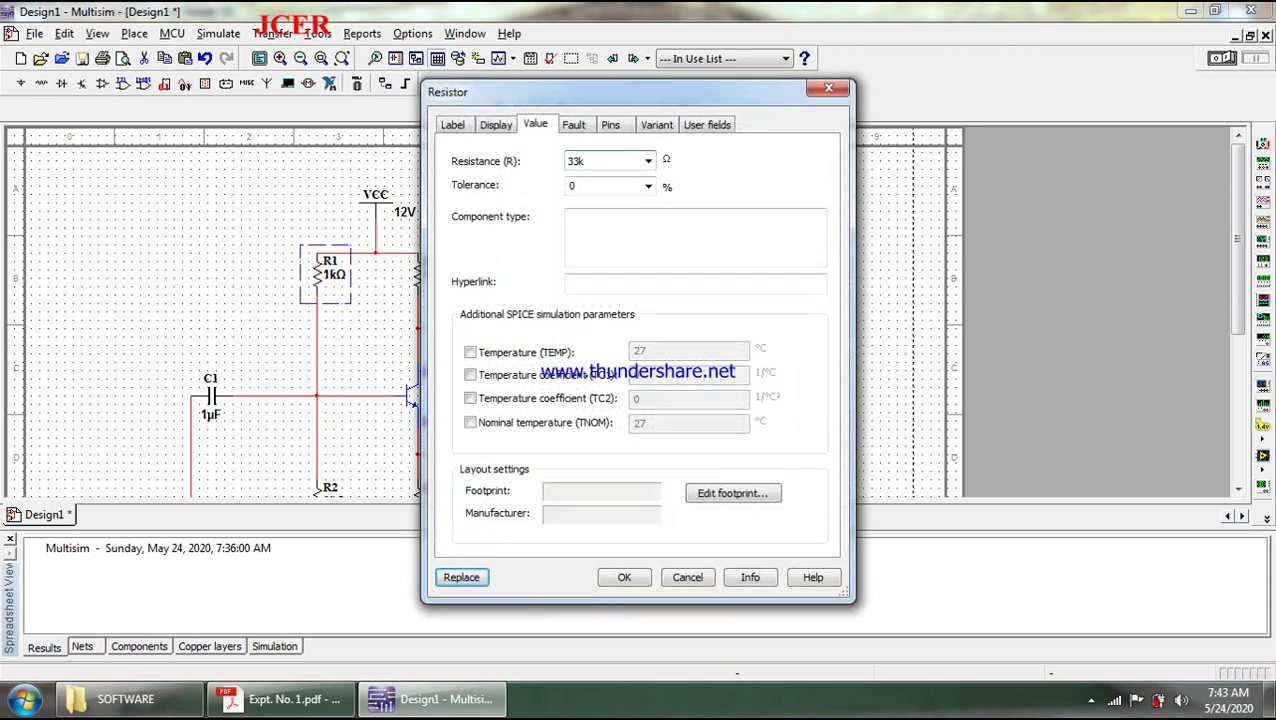
{"action": "key", "text": "Return"}
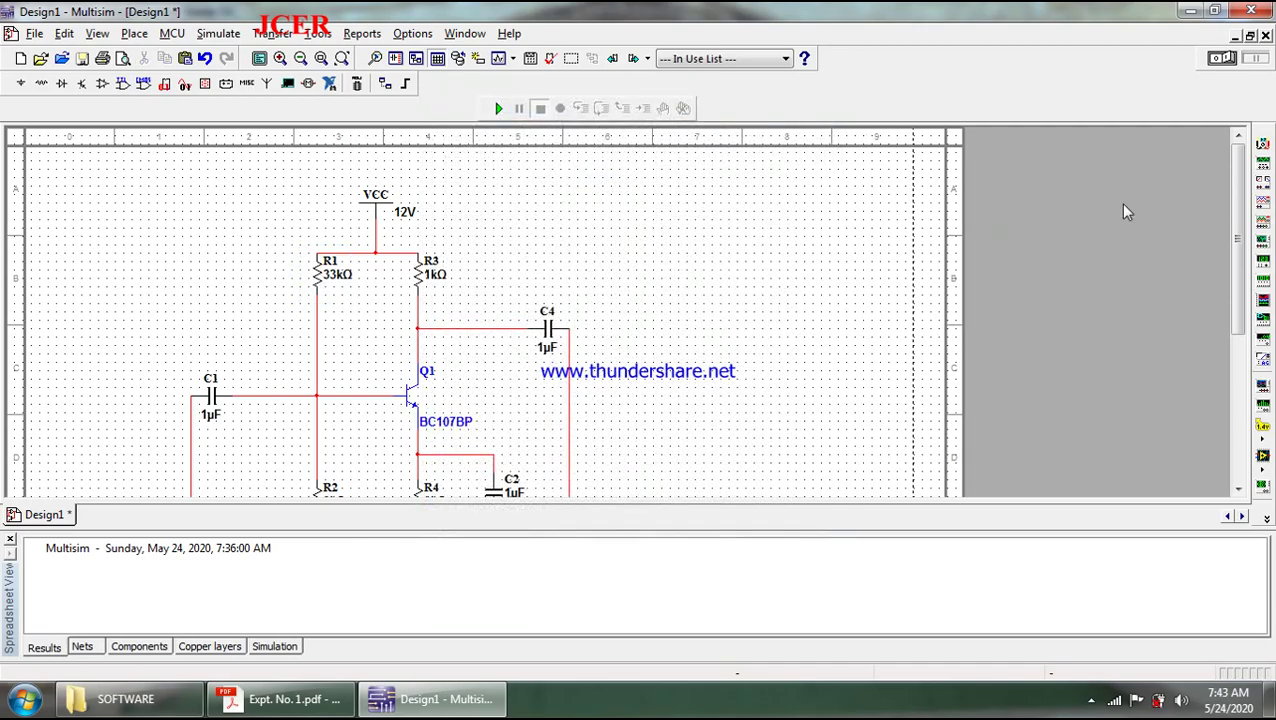
{"action": "left_click_drag", "start_coordinate": [1241, 213], "coordinate": [1243, 240]}
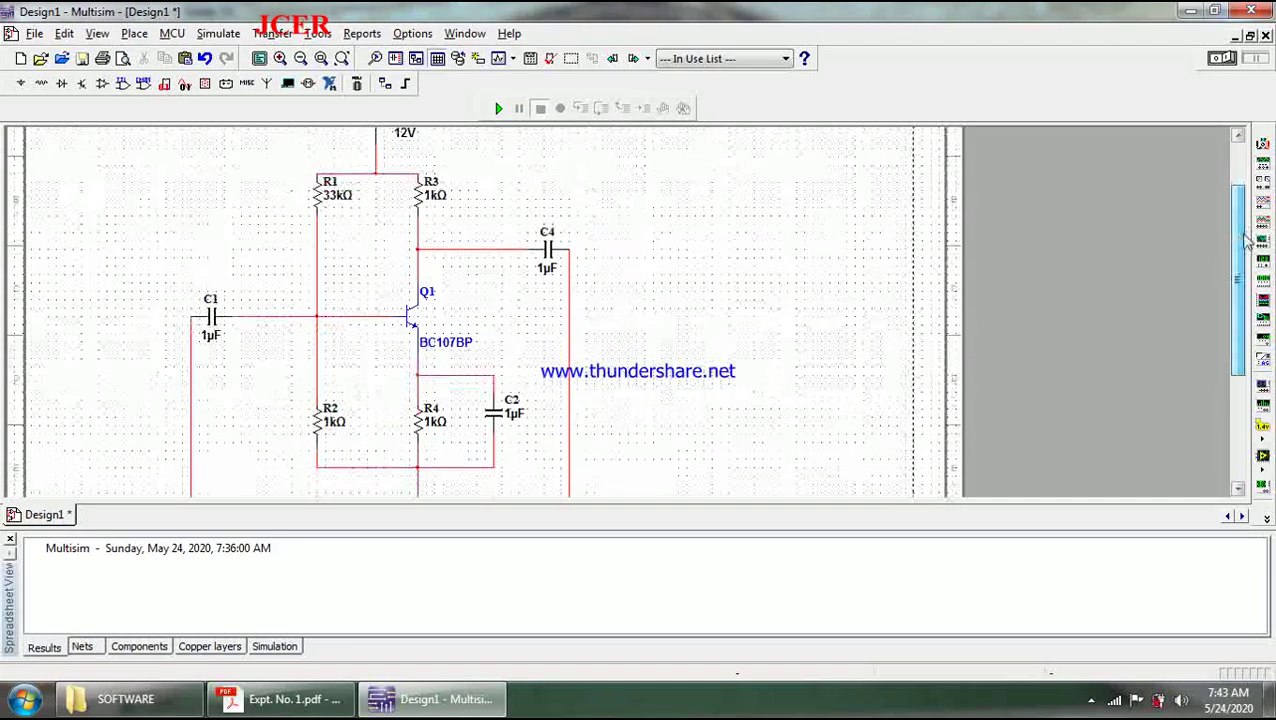
{"action": "double_click", "coordinate": [320, 420]}
{"action": "type", "text": "4."}
{"action": "key", "text": "BackSpace"}
{"action": "type", "text": ".7k"}
{"action": "key", "text": "Return"}
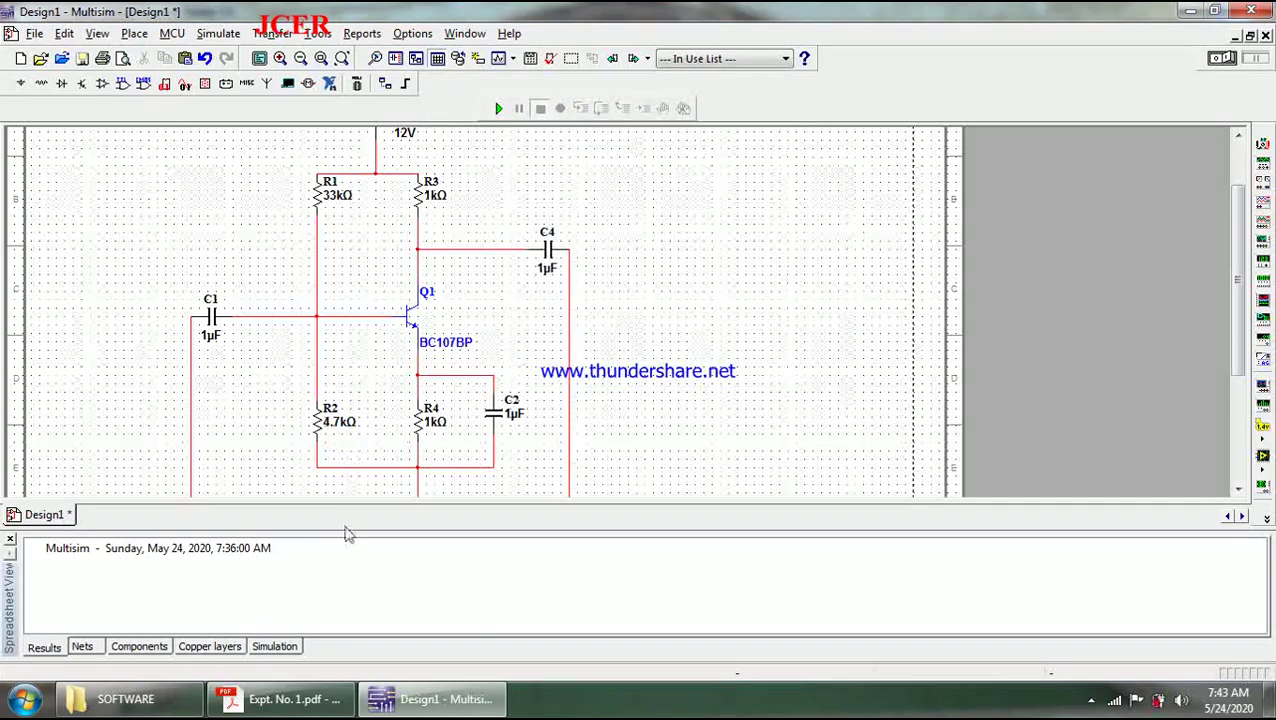
Step: After checking the reference PDF, set R3 to 3.3kΩ and R4 to 470Ω
{"action": "left_click", "coordinate": [290, 699]}
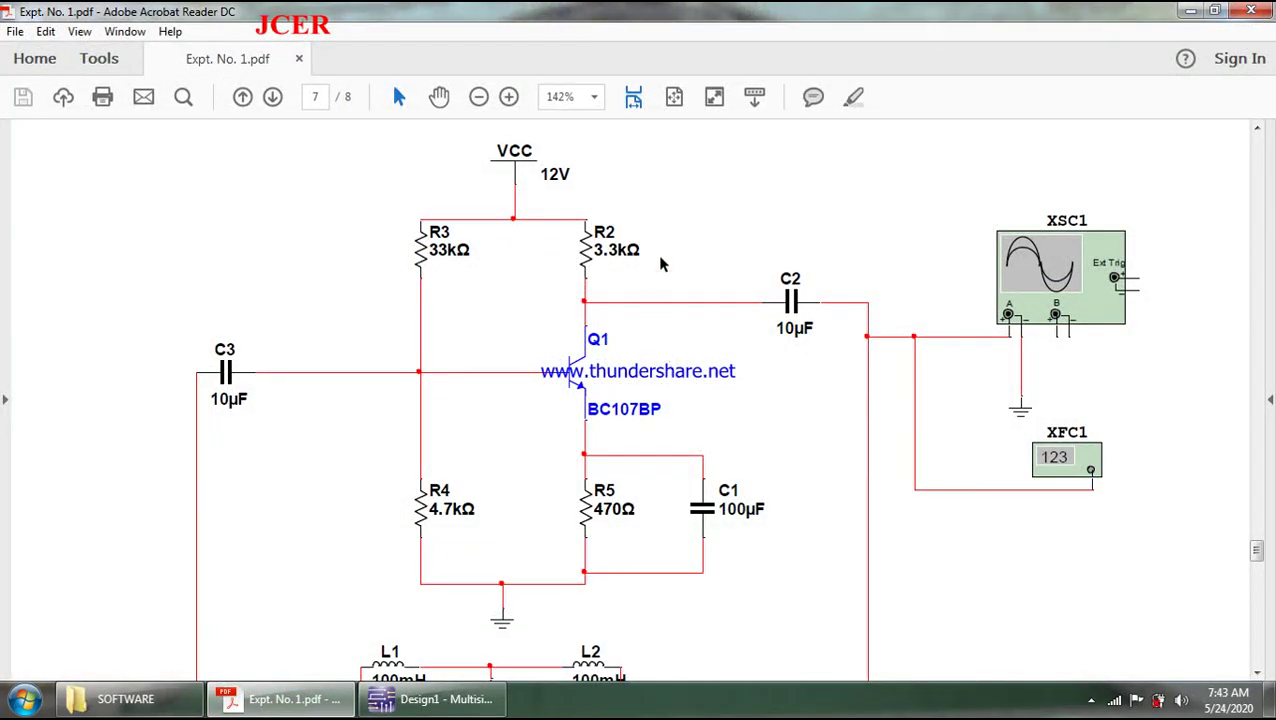
{"action": "left_click", "coordinate": [418, 699]}
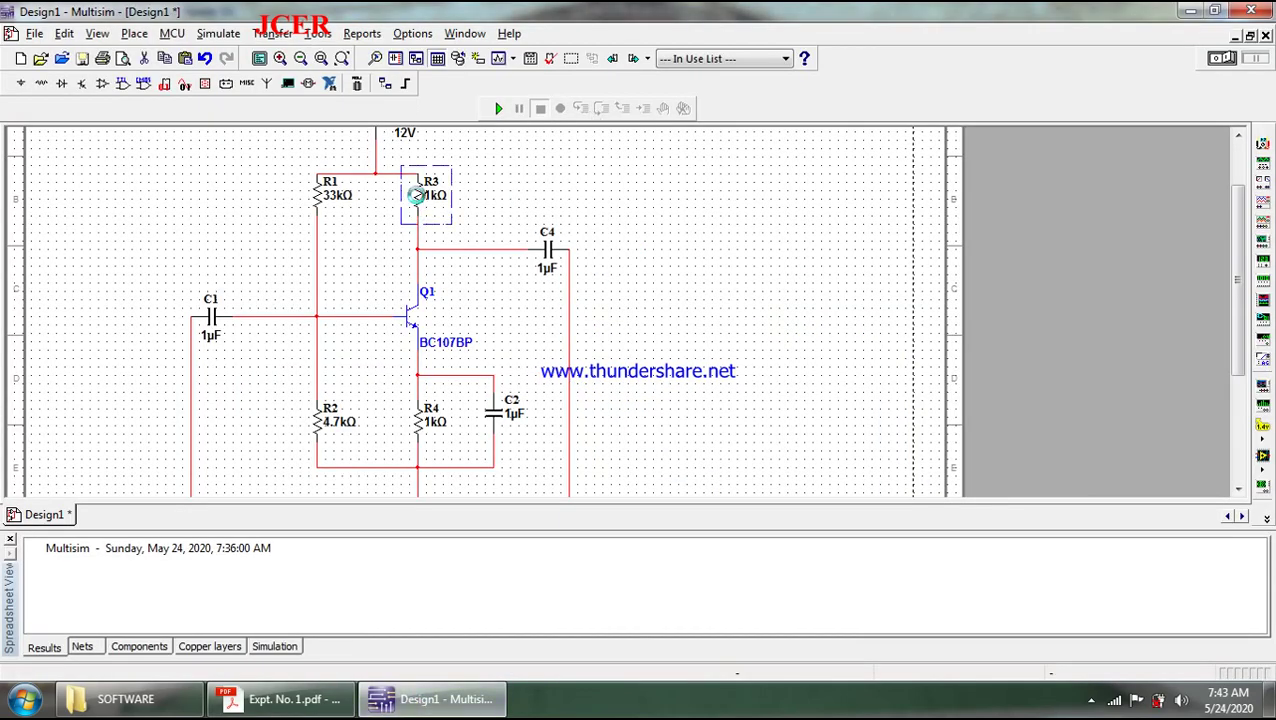
{"action": "double_click", "coordinate": [420, 203]}
{"action": "type", "text": "3.3k"}
{"action": "key", "text": "Return"}
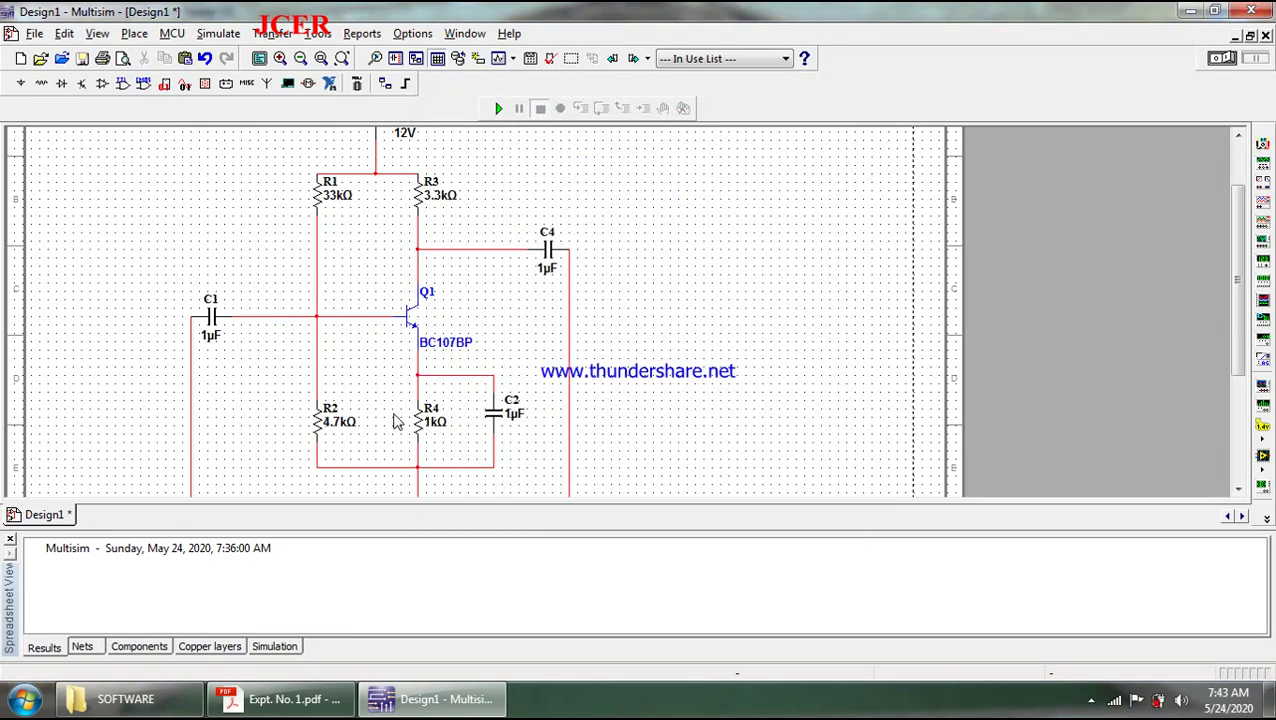
{"action": "double_click", "coordinate": [420, 430]}
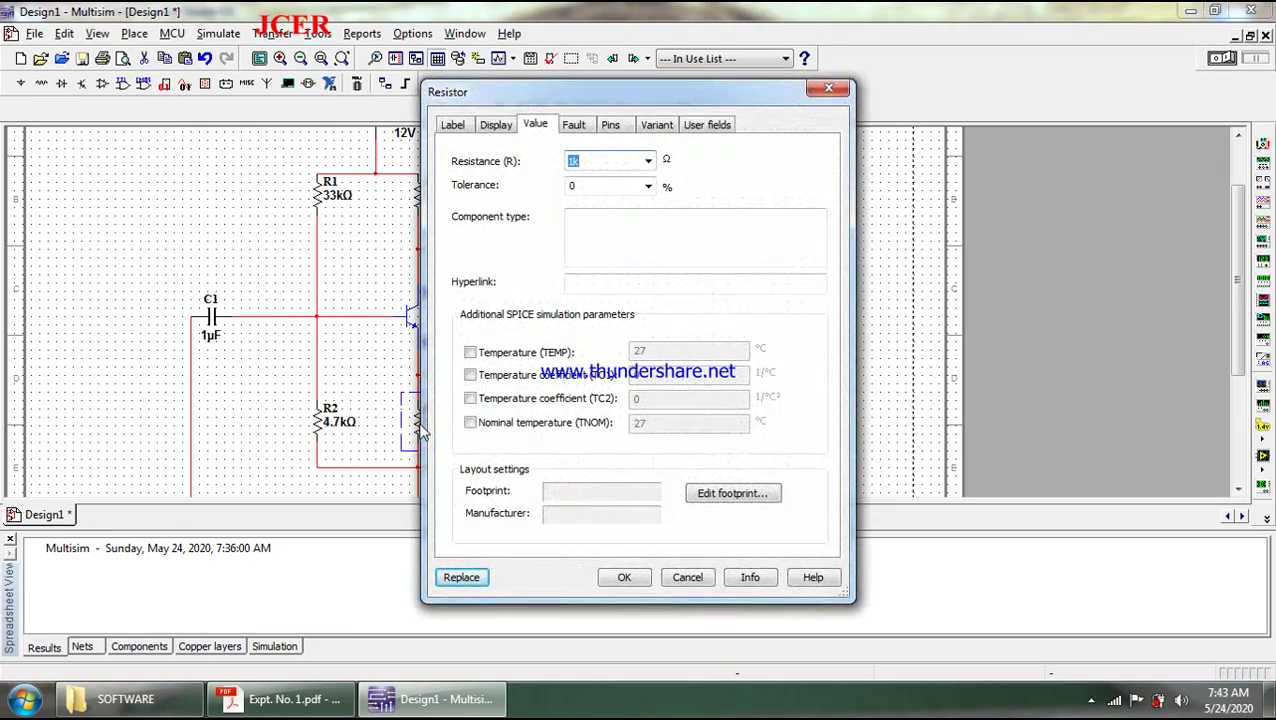
{"action": "type", "text": "470"}
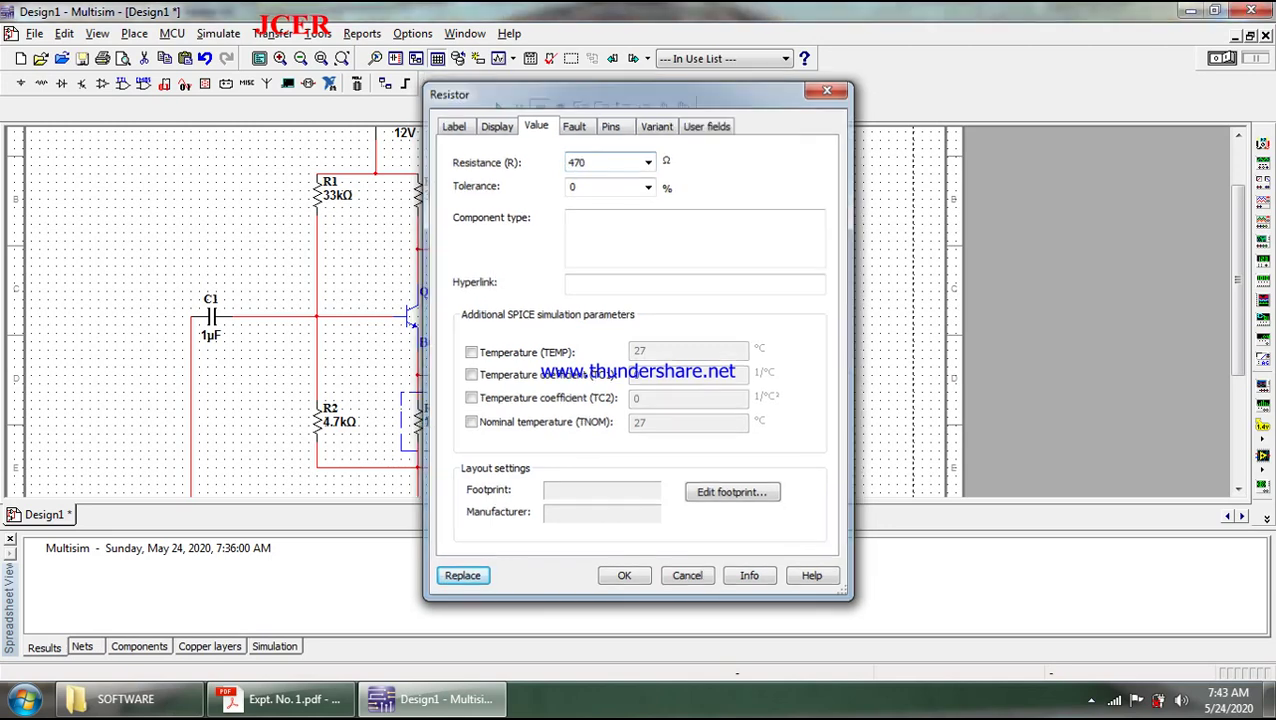
{"action": "key", "text": "Return"}
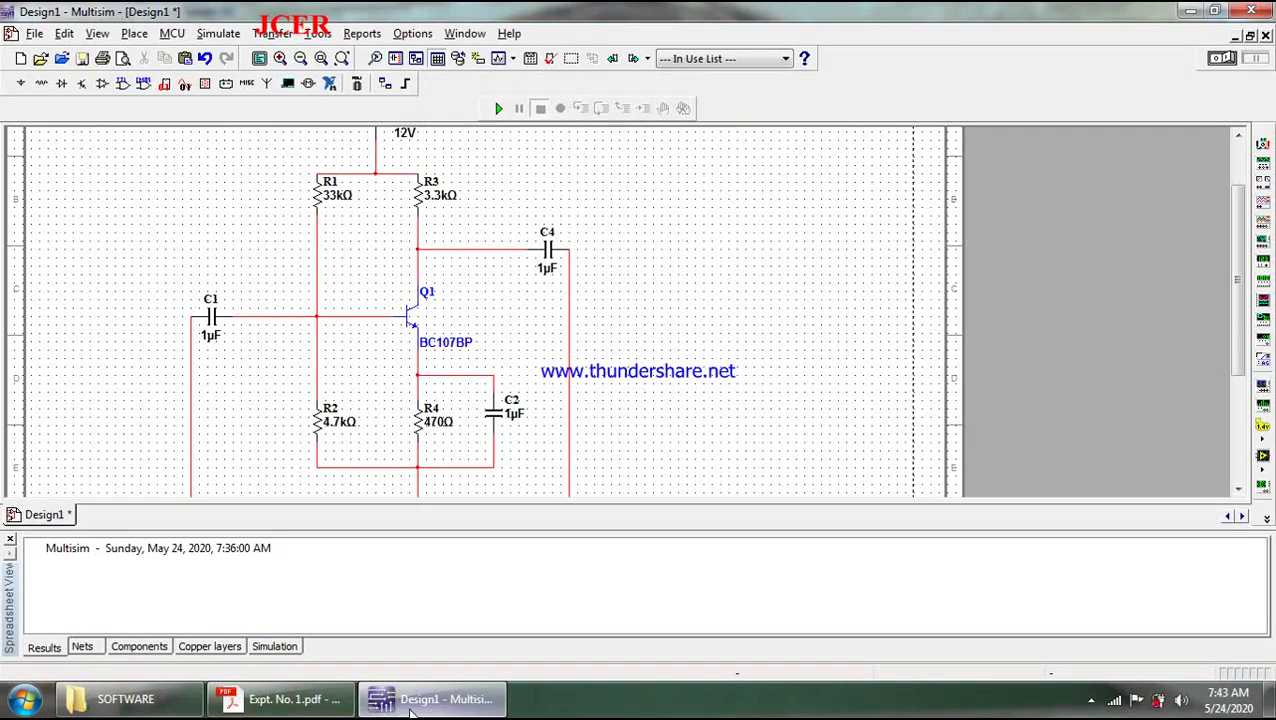
Step: Look up the reference values and set C2 to 100µF
{"action": "left_click", "coordinate": [290, 699]}
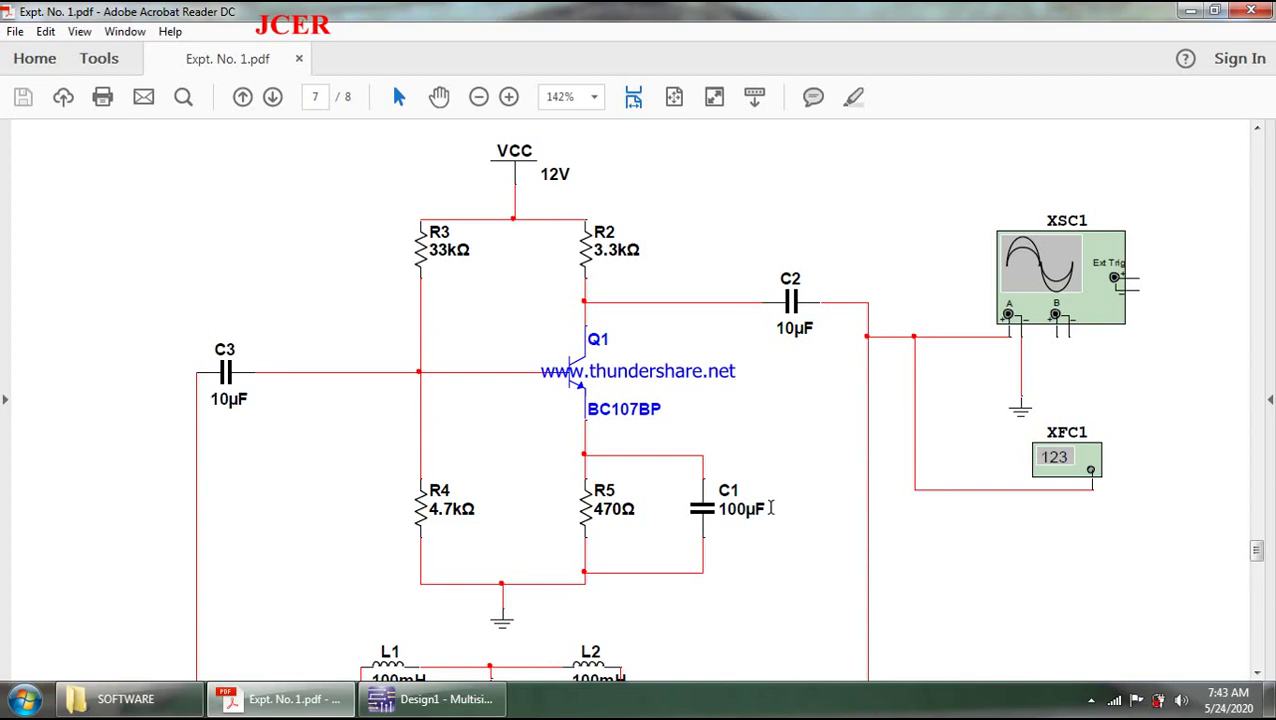
{"action": "left_click", "coordinate": [440, 699]}
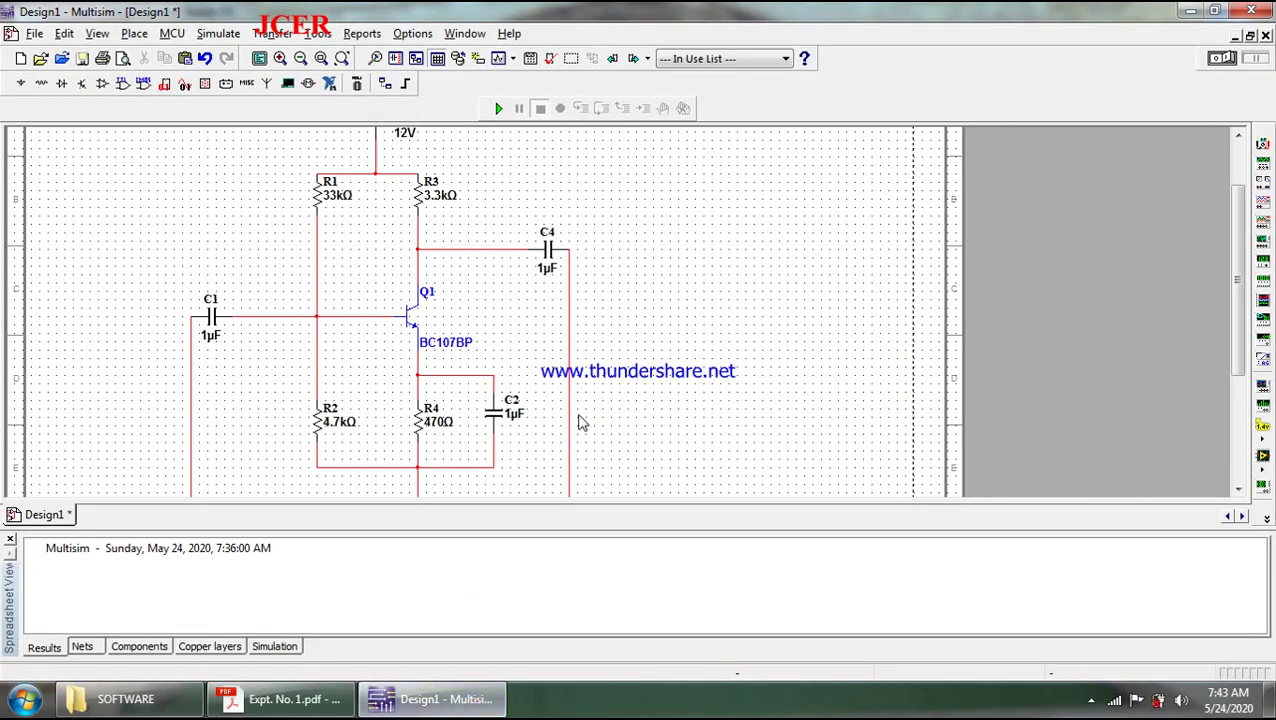
{"action": "left_click", "coordinate": [496, 416]}
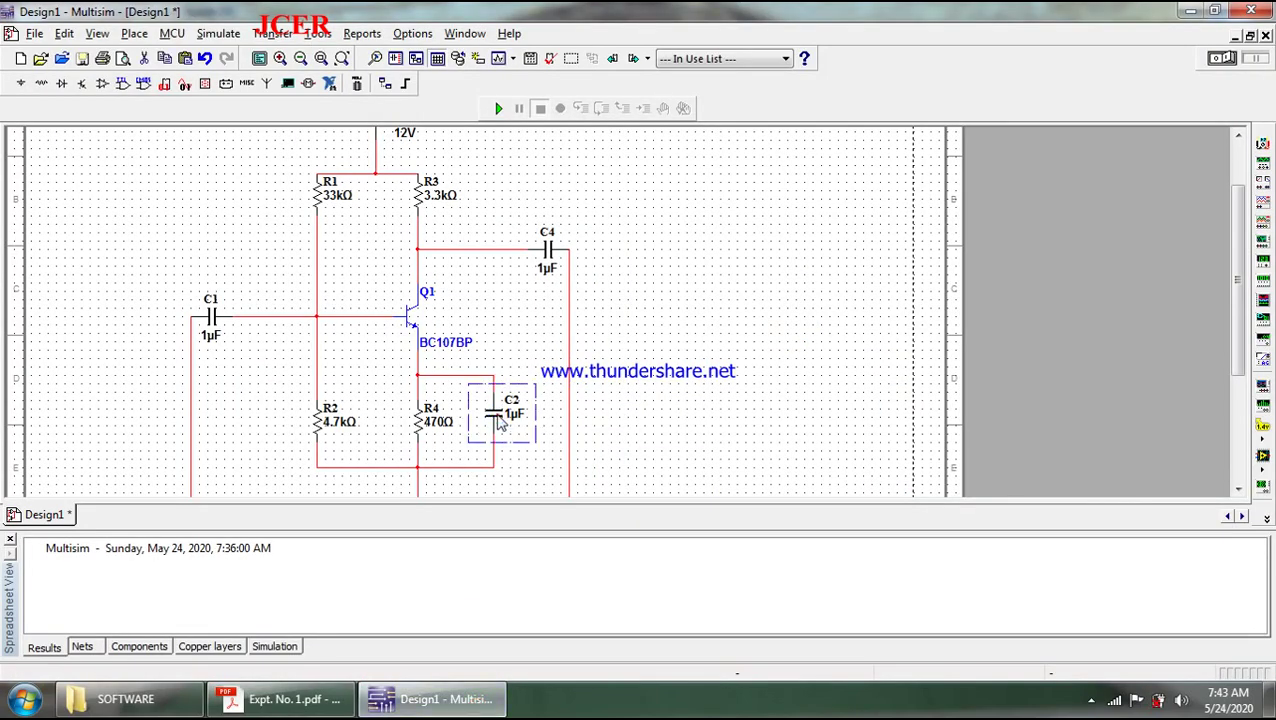
{"action": "double_click", "coordinate": [500, 422]}
{"action": "type", "text": "100u"}
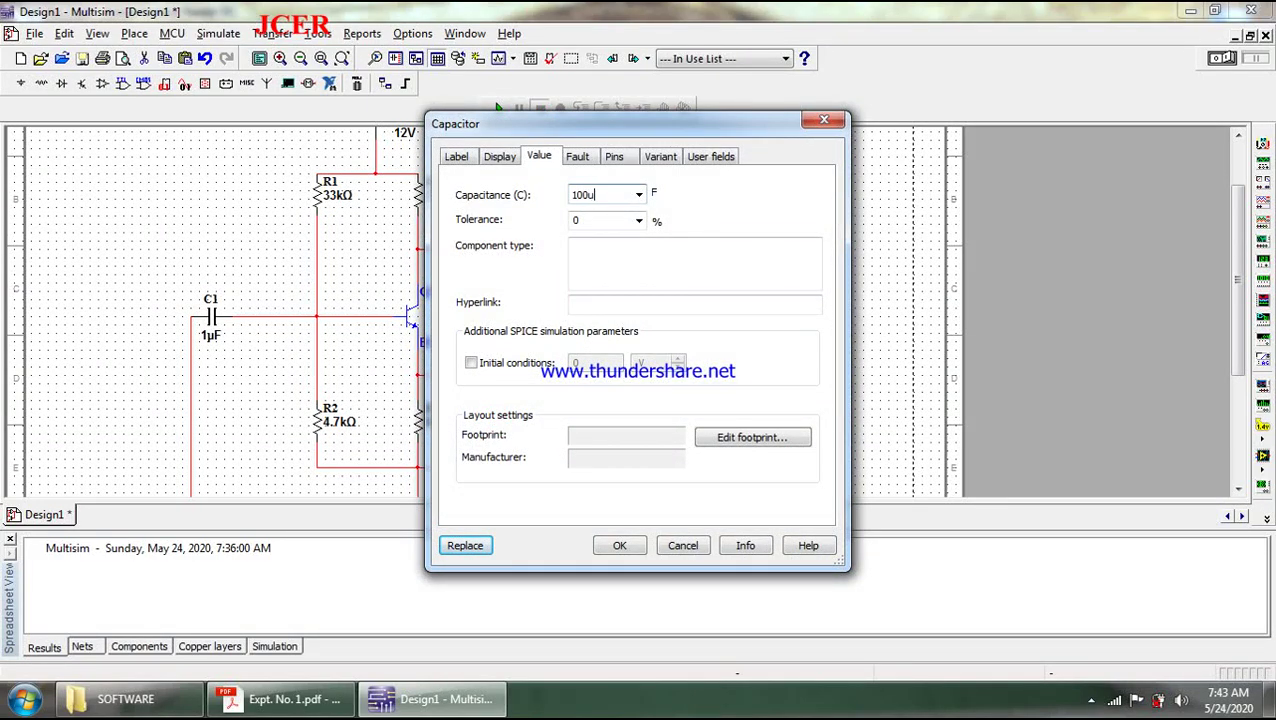
{"action": "key", "text": "Return"}
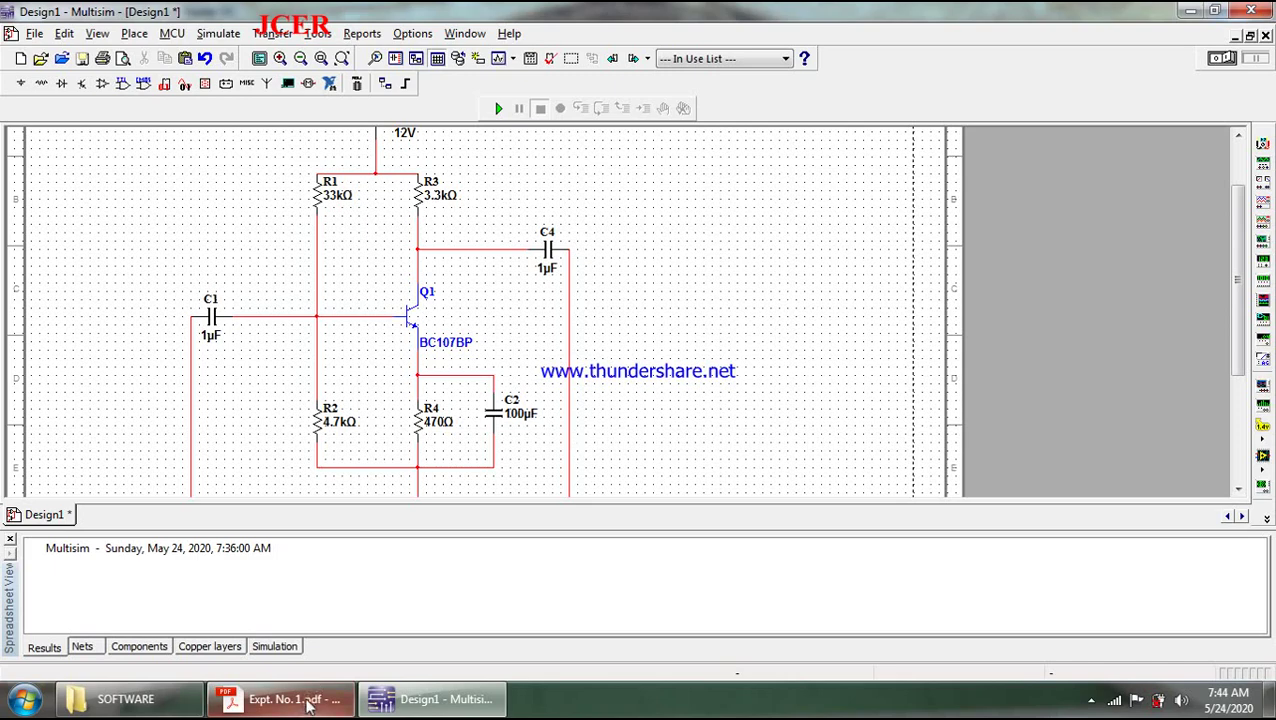
Step: Set coupling capacitors C1 and C4 to 10µF each
{"action": "left_click", "coordinate": [280, 699]}
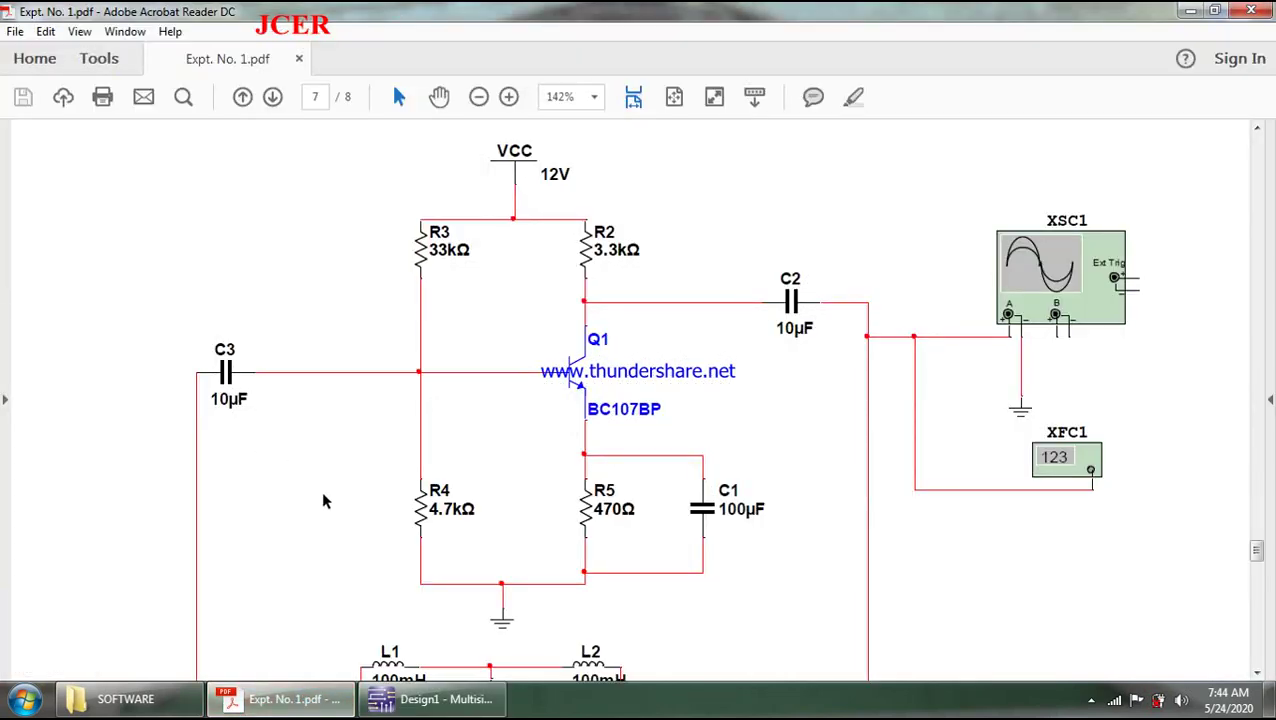
{"action": "left_click", "coordinate": [480, 698]}
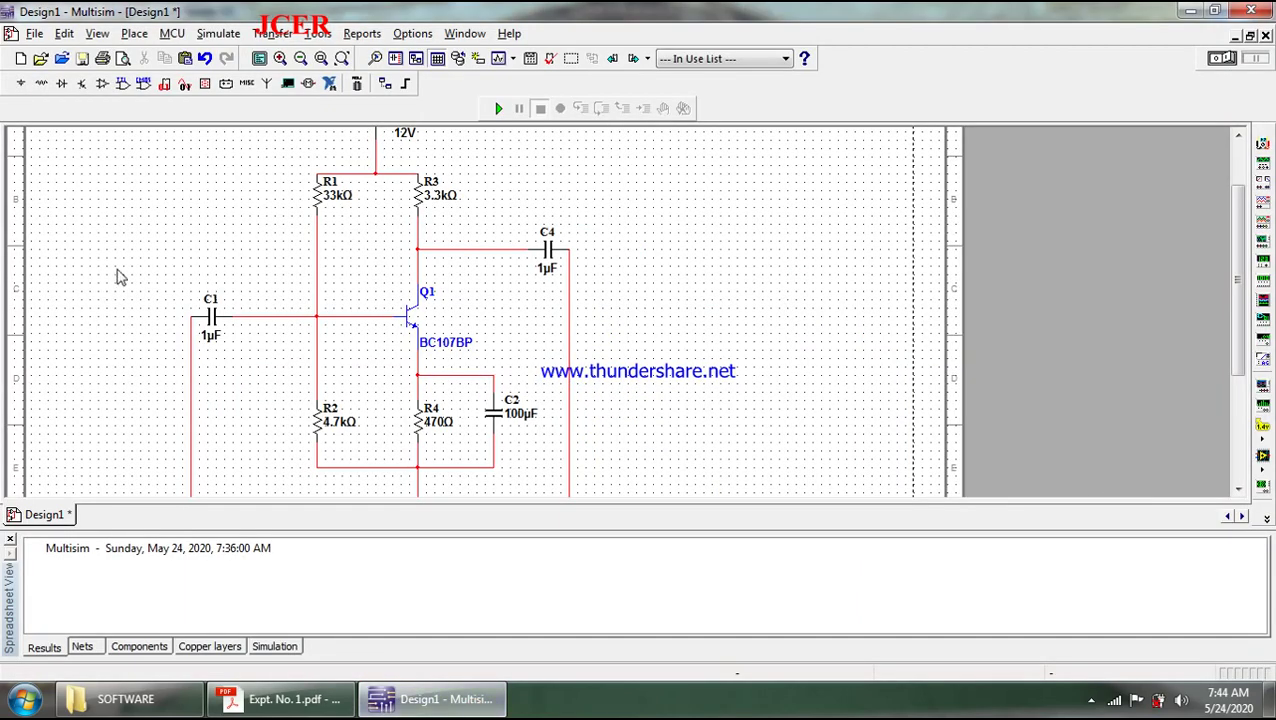
{"action": "double_click", "coordinate": [213, 330]}
{"action": "type", "text": "10u"}
{"action": "key", "text": "Return"}
{"action": "double_click", "coordinate": [549, 252]}
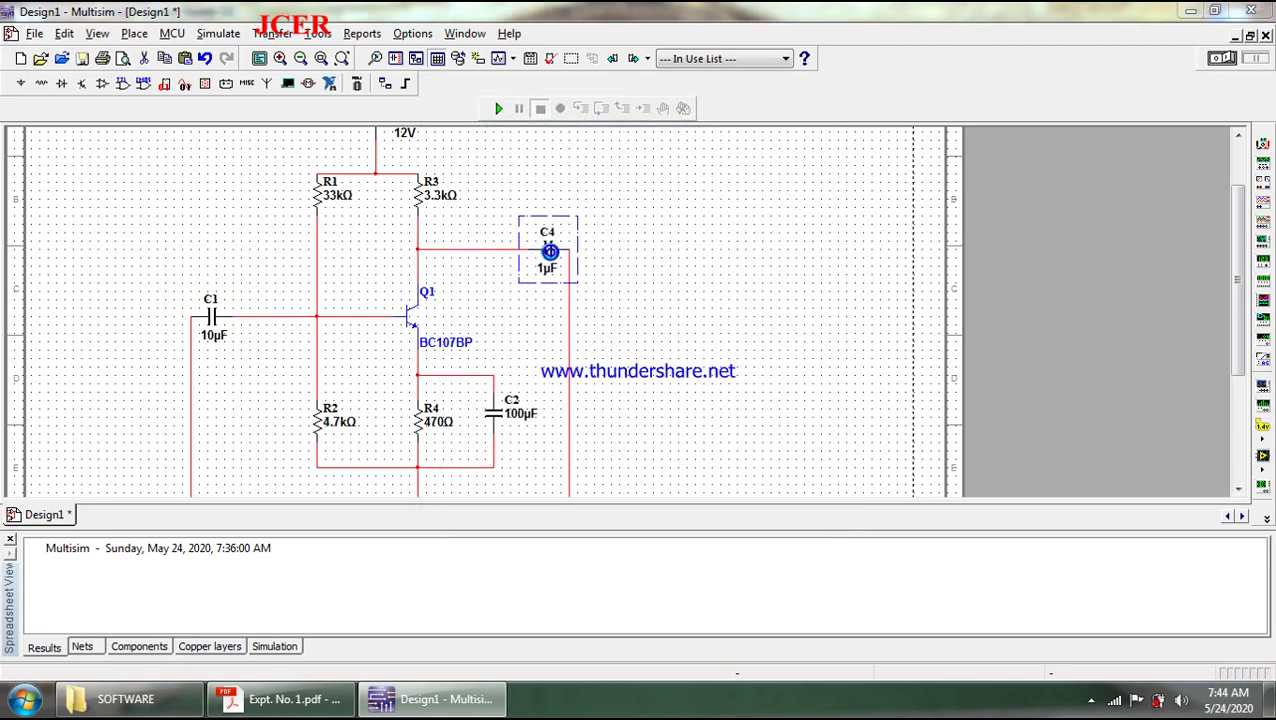
{"action": "type", "text": "10u"}
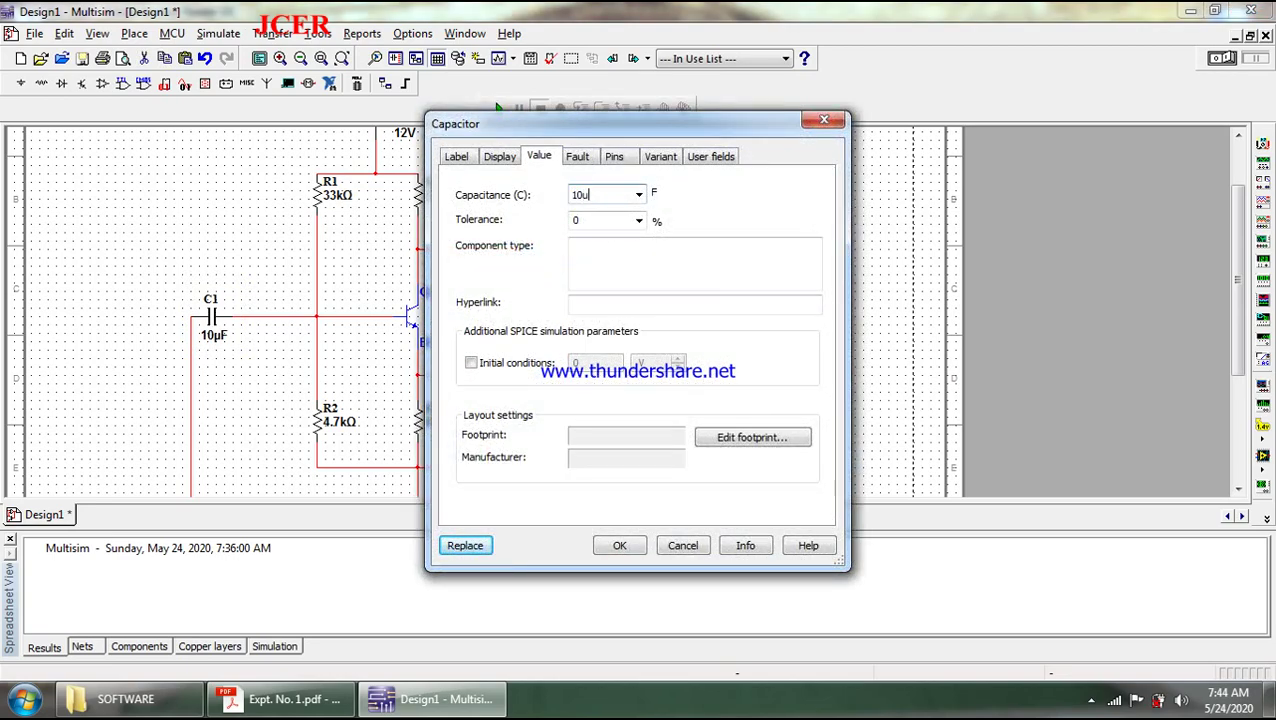
{"action": "key", "text": "Return"}
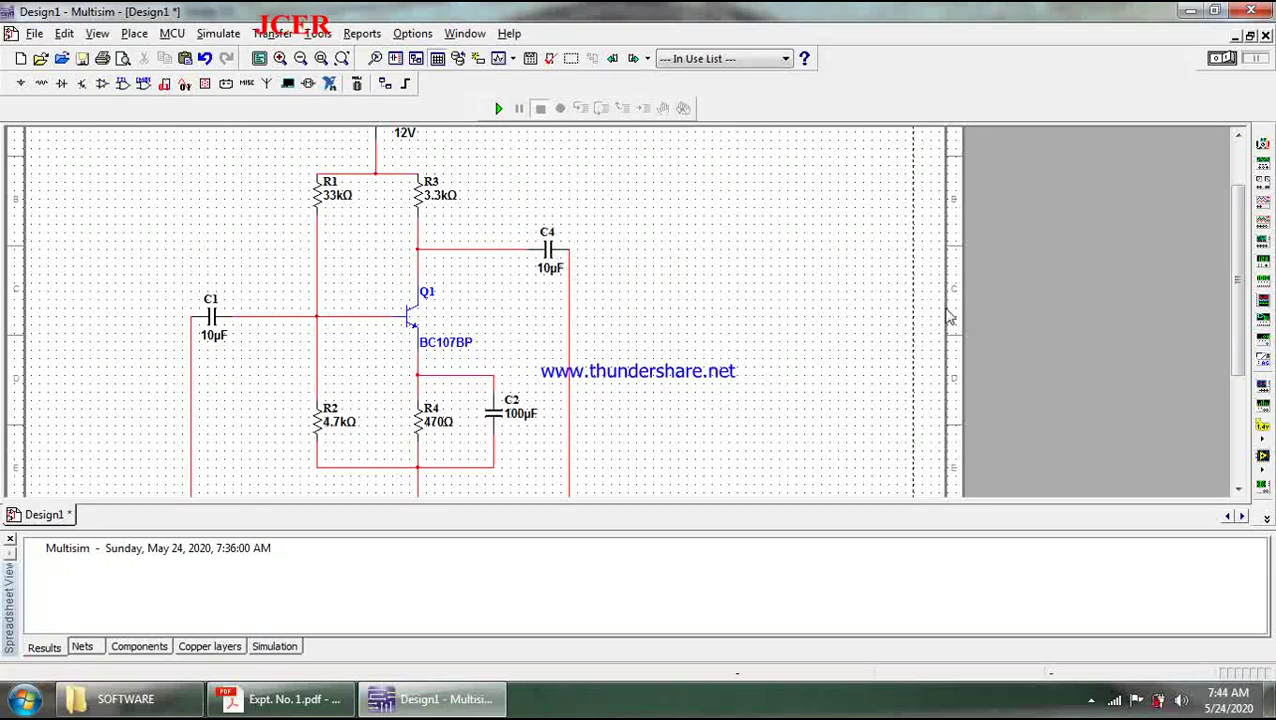
Step: Check the reference tank values and set inductors L2 and L3 to 100mH
{"action": "left_click_drag", "start_coordinate": [1231, 224], "coordinate": [1240, 336]}
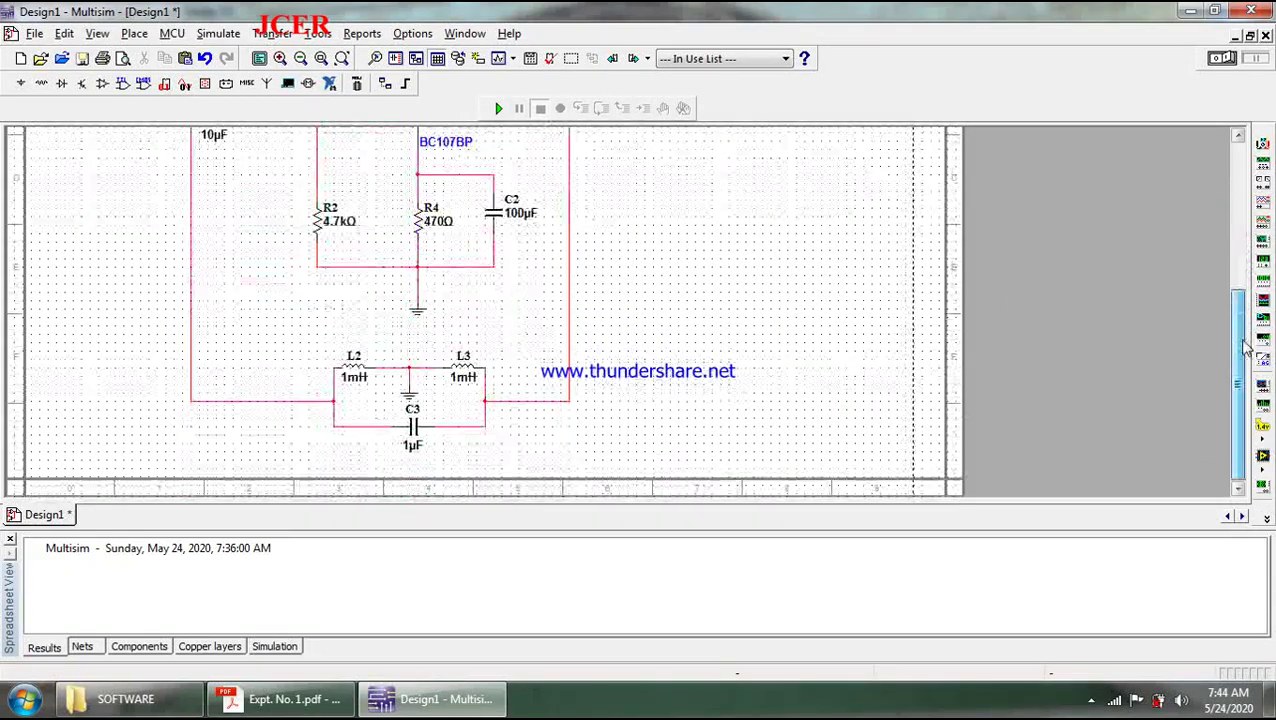
{"action": "left_click", "coordinate": [285, 699]}
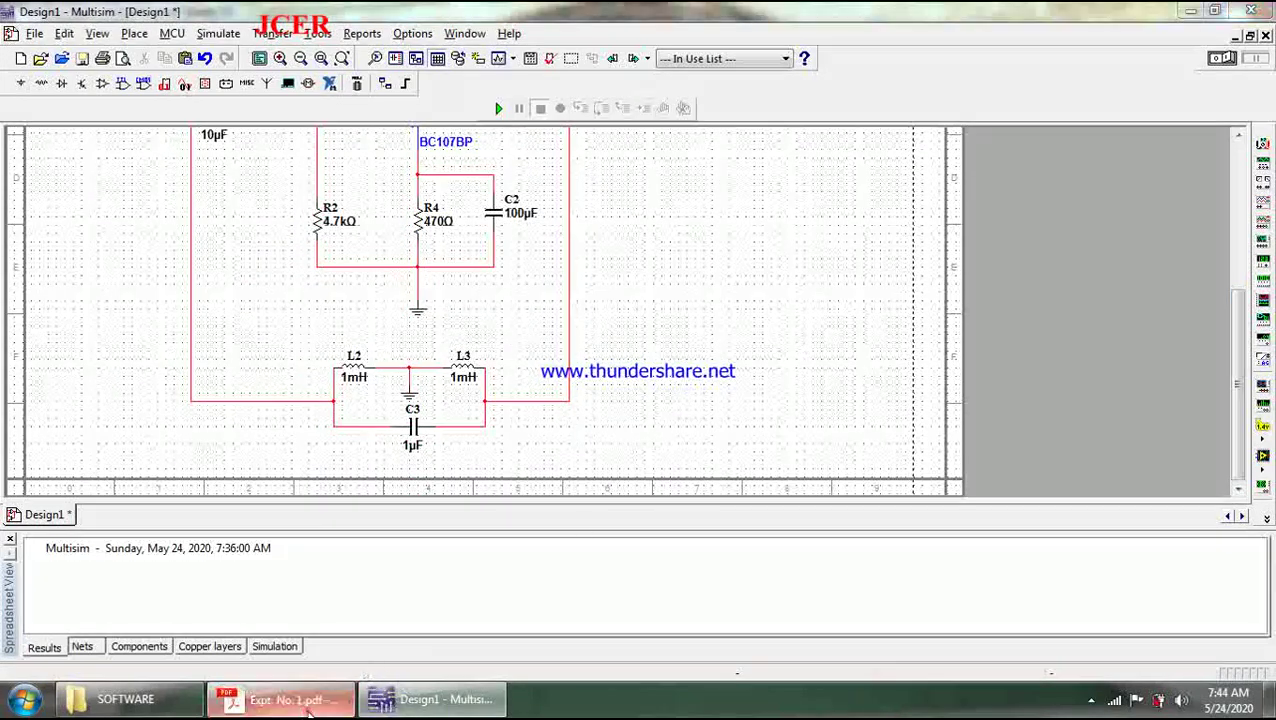
{"action": "left_click", "coordinate": [1257, 675]}
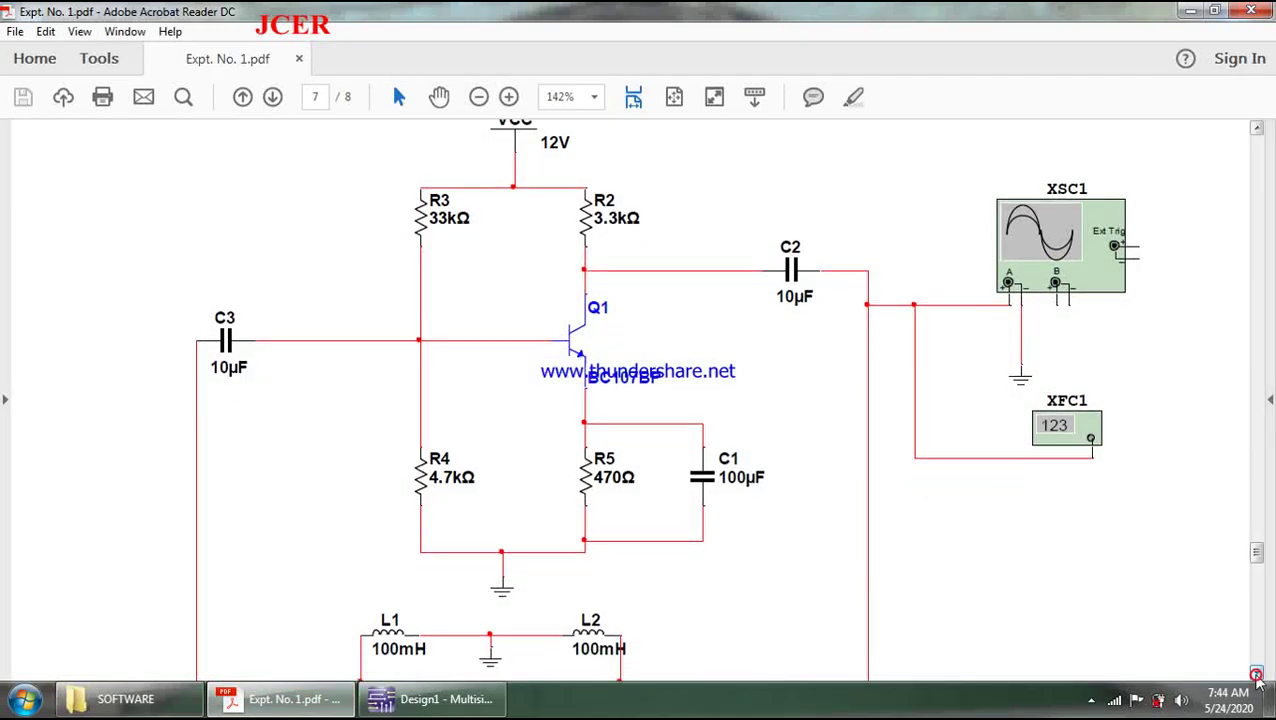
{"action": "left_click", "coordinate": [1257, 675]}
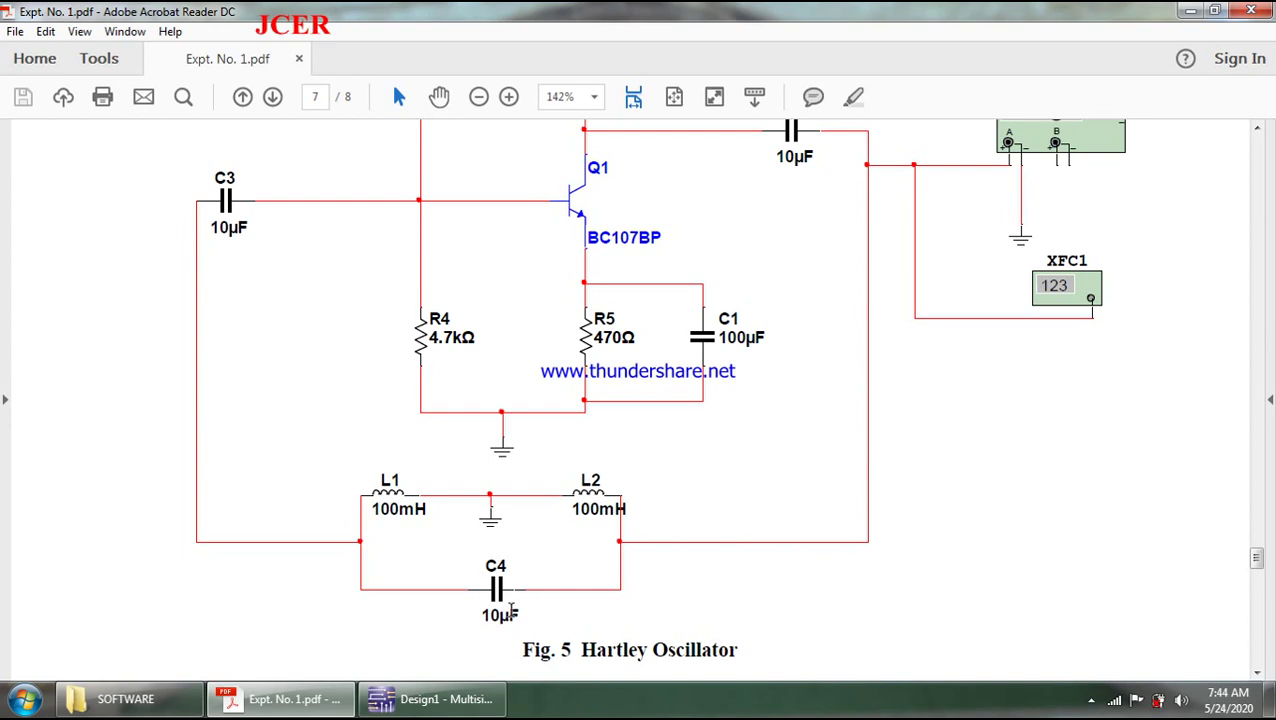
{"action": "left_click", "coordinate": [440, 699]}
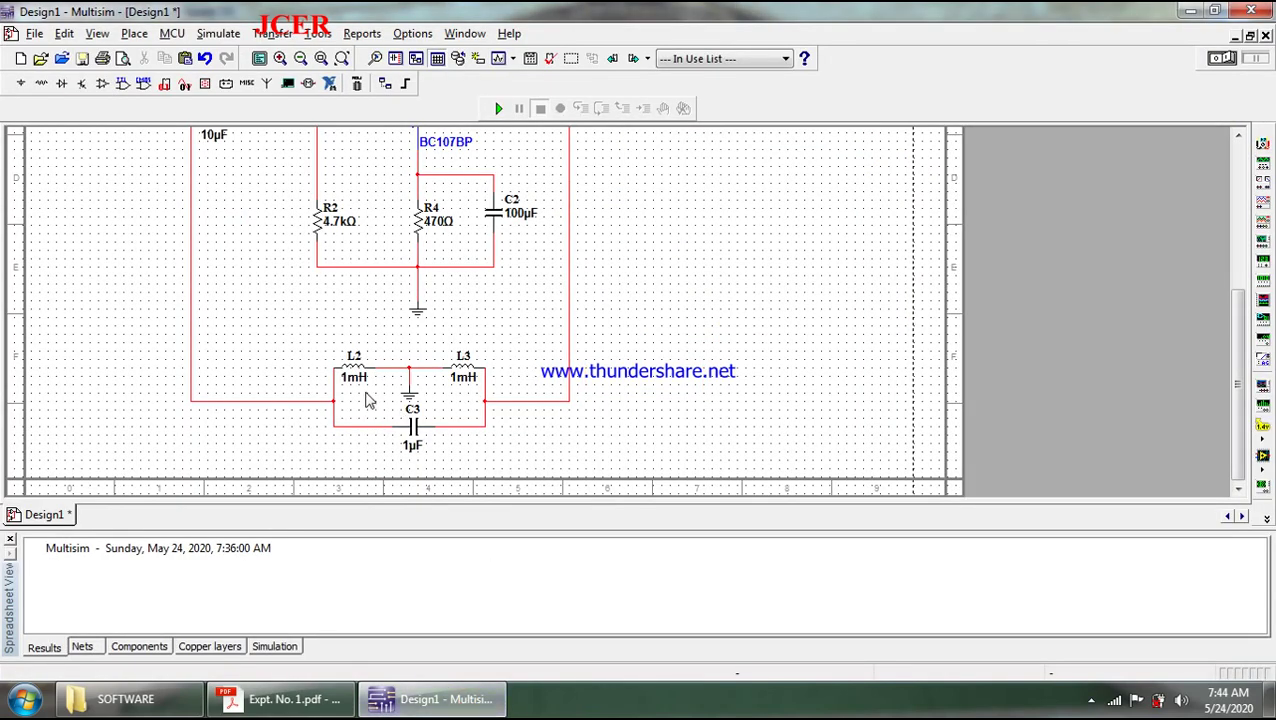
{"action": "double_click", "coordinate": [365, 378]}
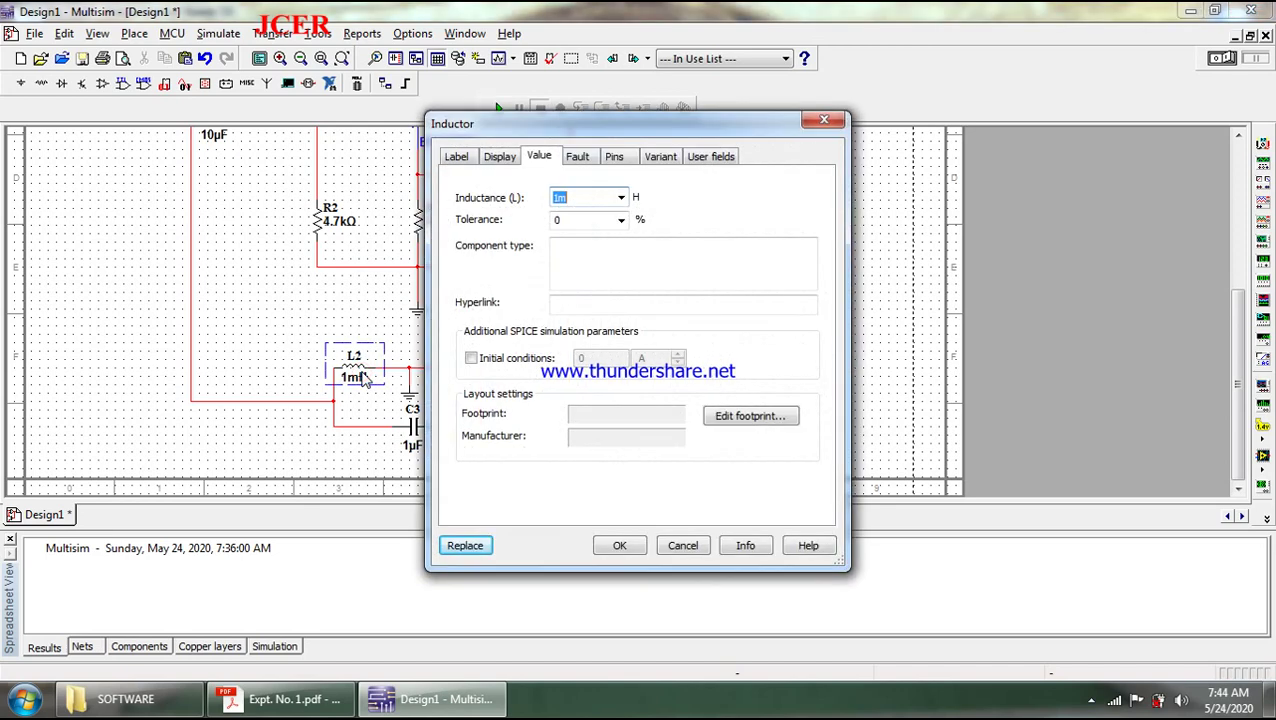
{"action": "type", "text": "10"}
{"action": "key", "text": "Return"}
{"action": "double_click", "coordinate": [460, 372]}
{"action": "type", "text": "1"}
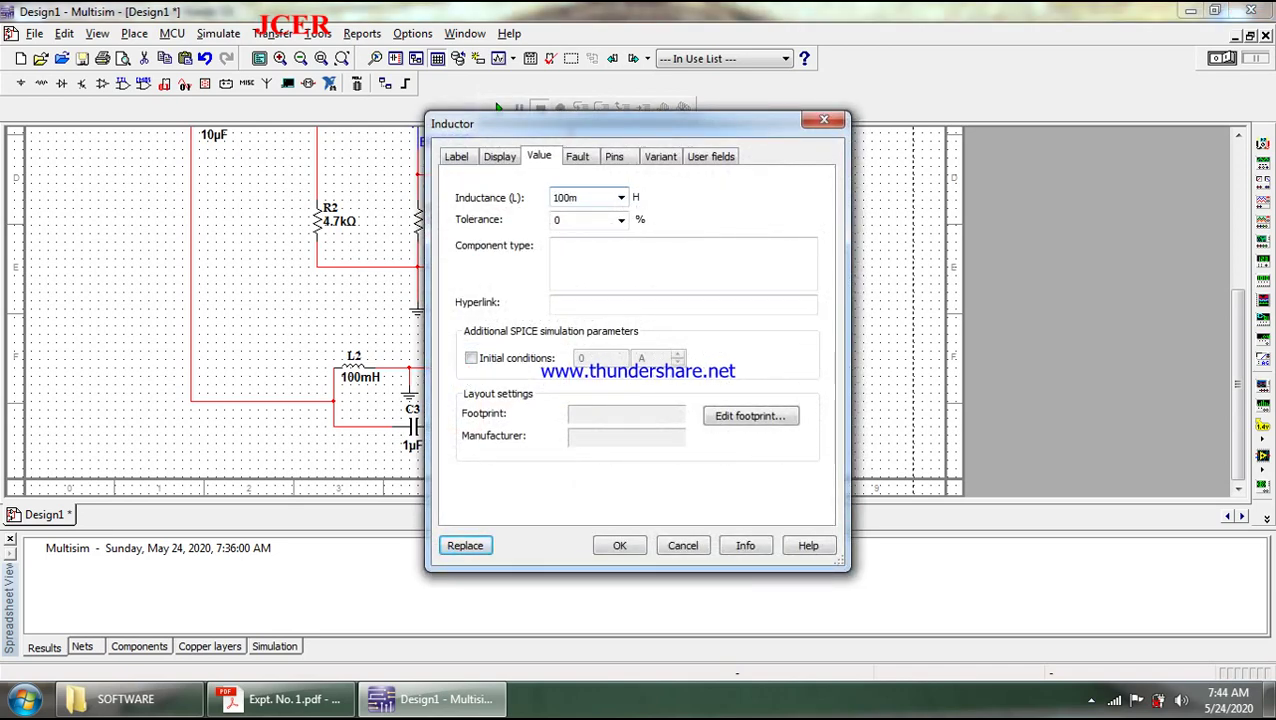
{"action": "key", "text": "Return"}
Step: Change tank capacitor C3 to 10µF
{"action": "double_click", "coordinate": [414, 432]}
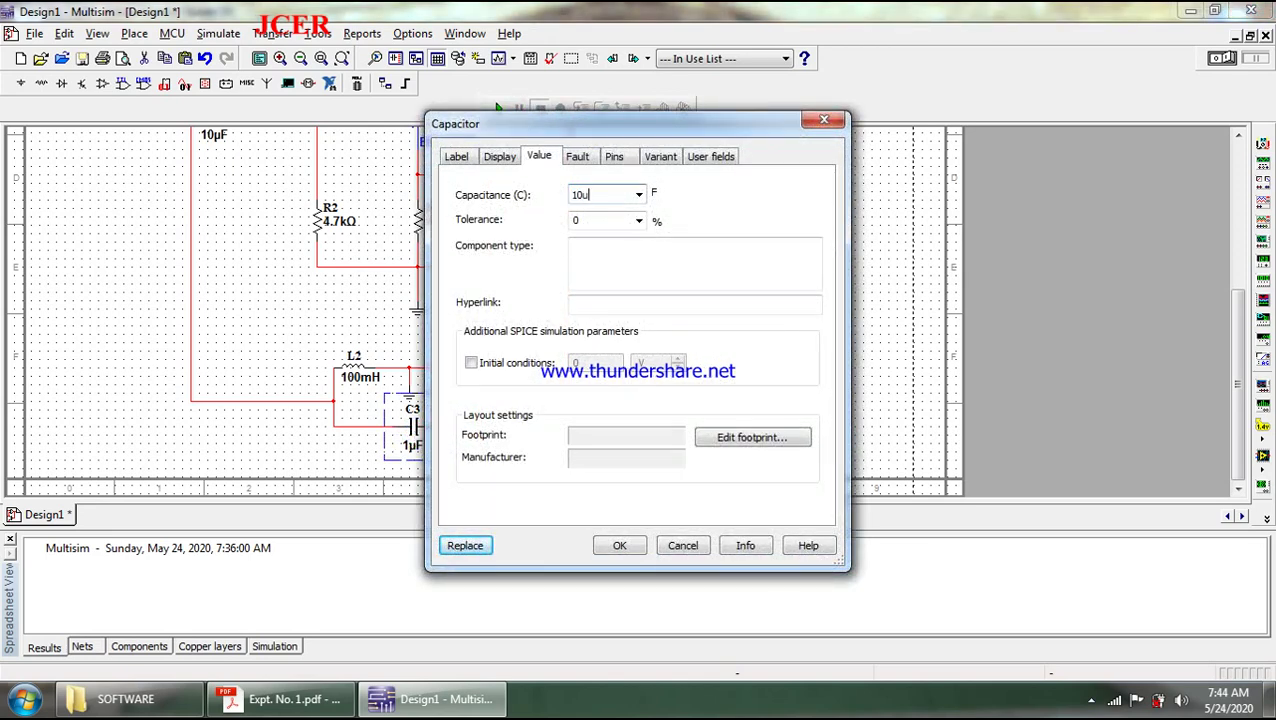
{"action": "type", "text": "10u"}
{"action": "key", "text": "Return"}
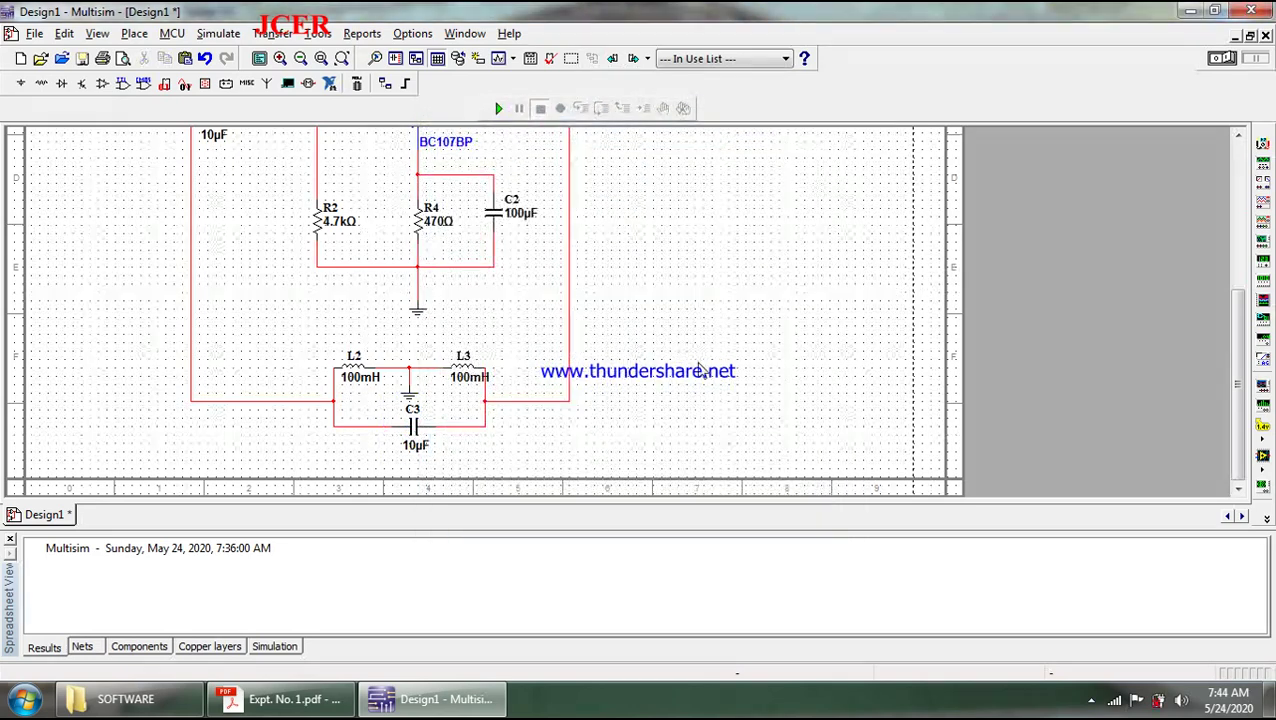
{"action": "left_click_drag", "start_coordinate": [1234, 356], "coordinate": [1230, 140]}
{"action": "left_click", "coordinate": [786, 309]}
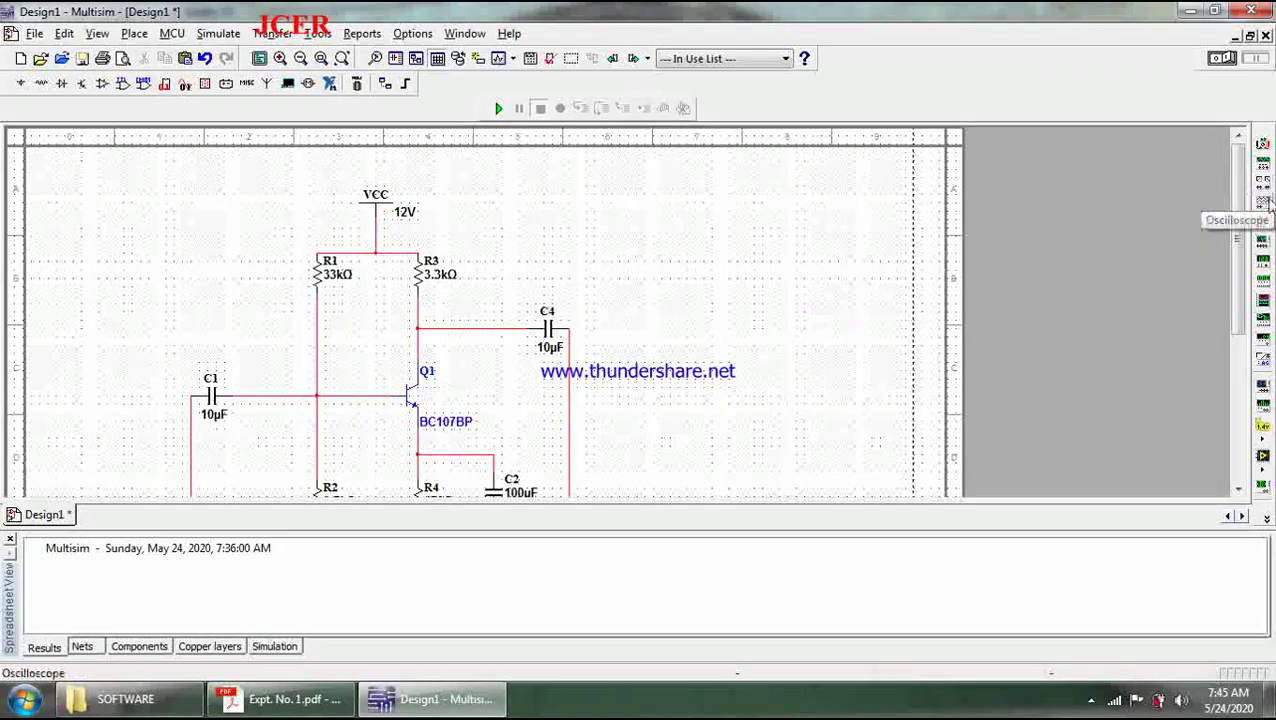
Step: Place oscilloscope XSC1 and frequency counter XFC1 near C4's output
{"action": "left_click", "coordinate": [1266, 204]}
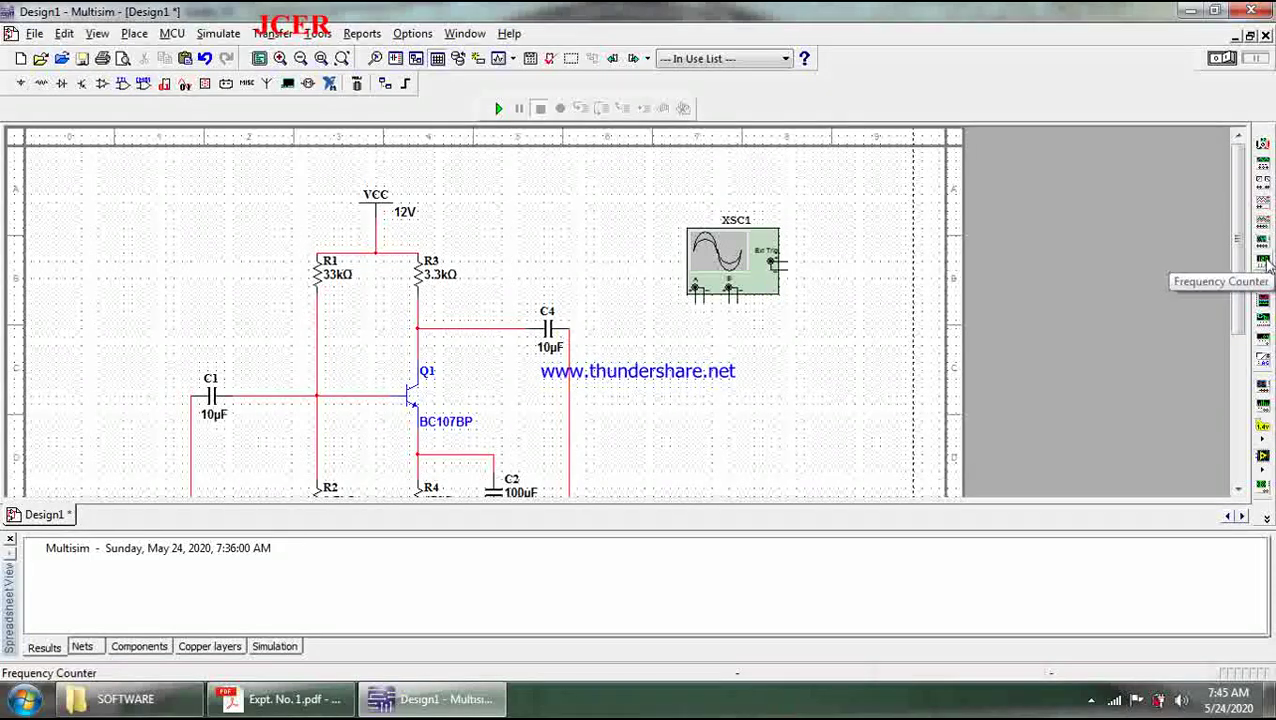
{"action": "left_click", "coordinate": [1264, 262]}
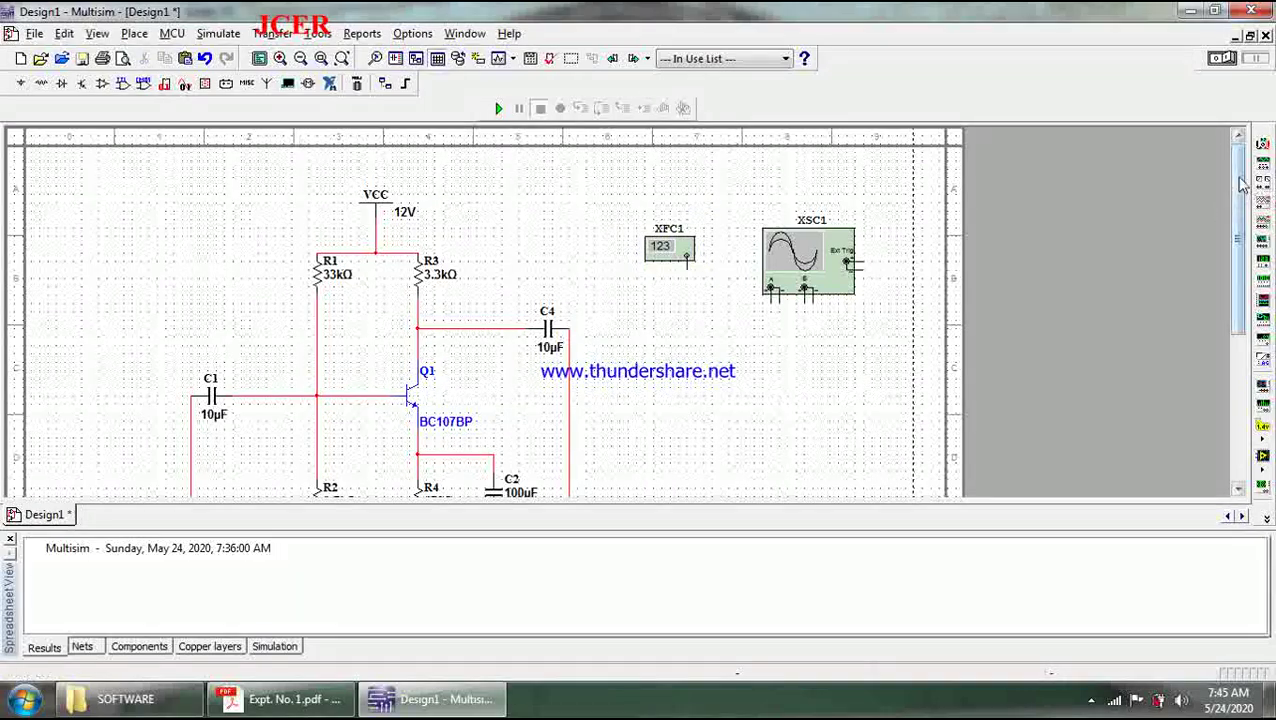
{"action": "left_click_drag", "start_coordinate": [1238, 200], "coordinate": [1238, 245]}
{"action": "left_click", "coordinate": [727, 285]}
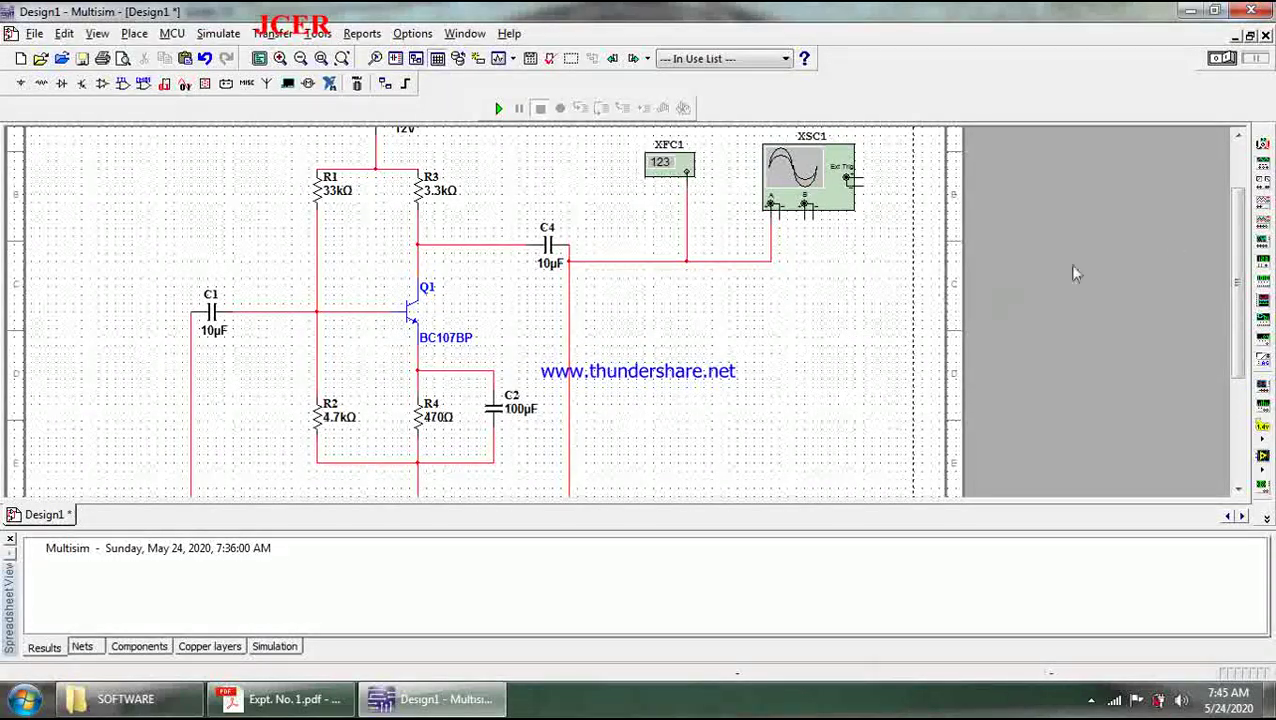
Step: Copy a ground below XSC1 and wire it to the oscilloscope's channel A terminal
{"action": "left_click_drag", "start_coordinate": [1240, 231], "coordinate": [1242, 292]}
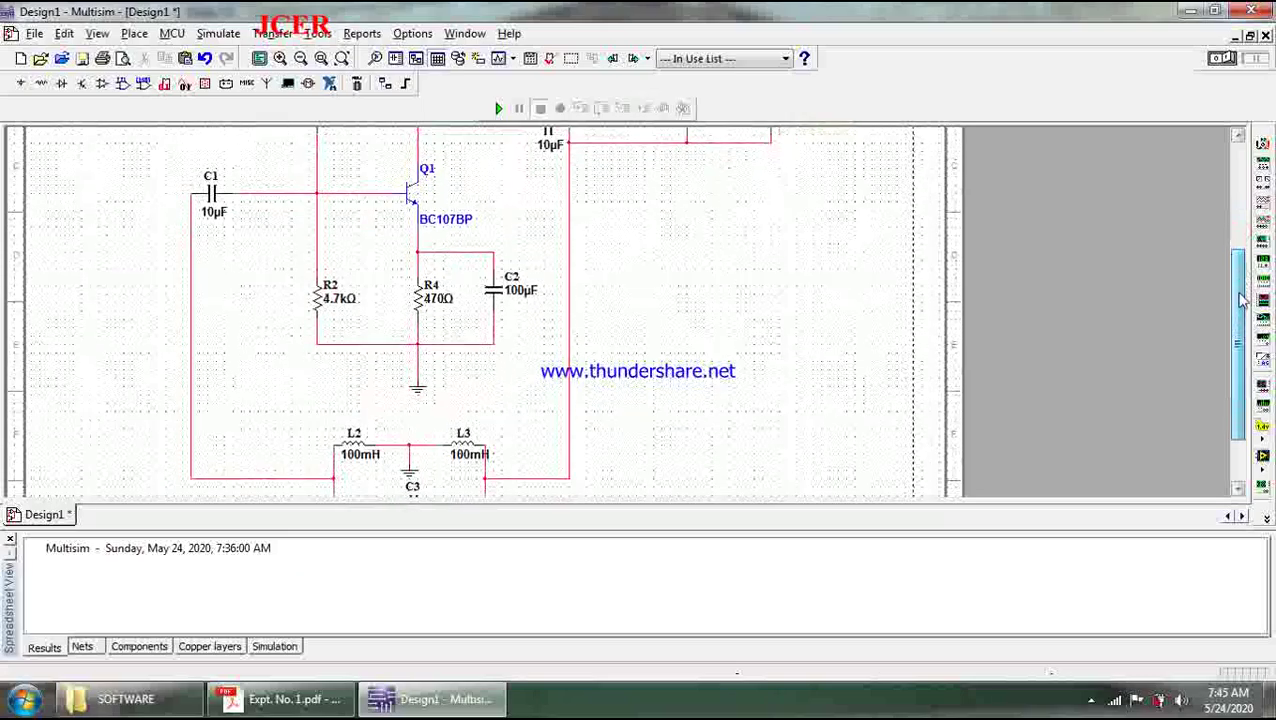
{"action": "left_click", "coordinate": [418, 395]}
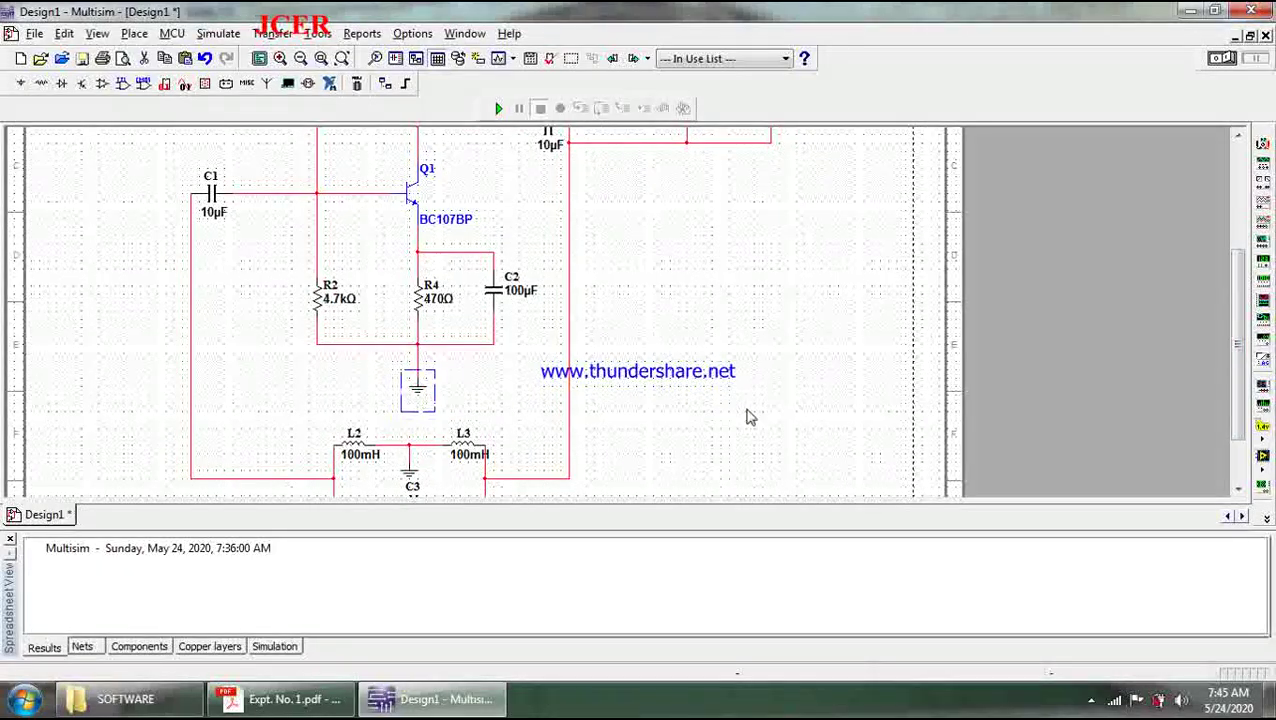
{"action": "left_click_drag", "start_coordinate": [1240, 300], "coordinate": [1240, 190]}
{"action": "left_click", "coordinate": [863, 382]}
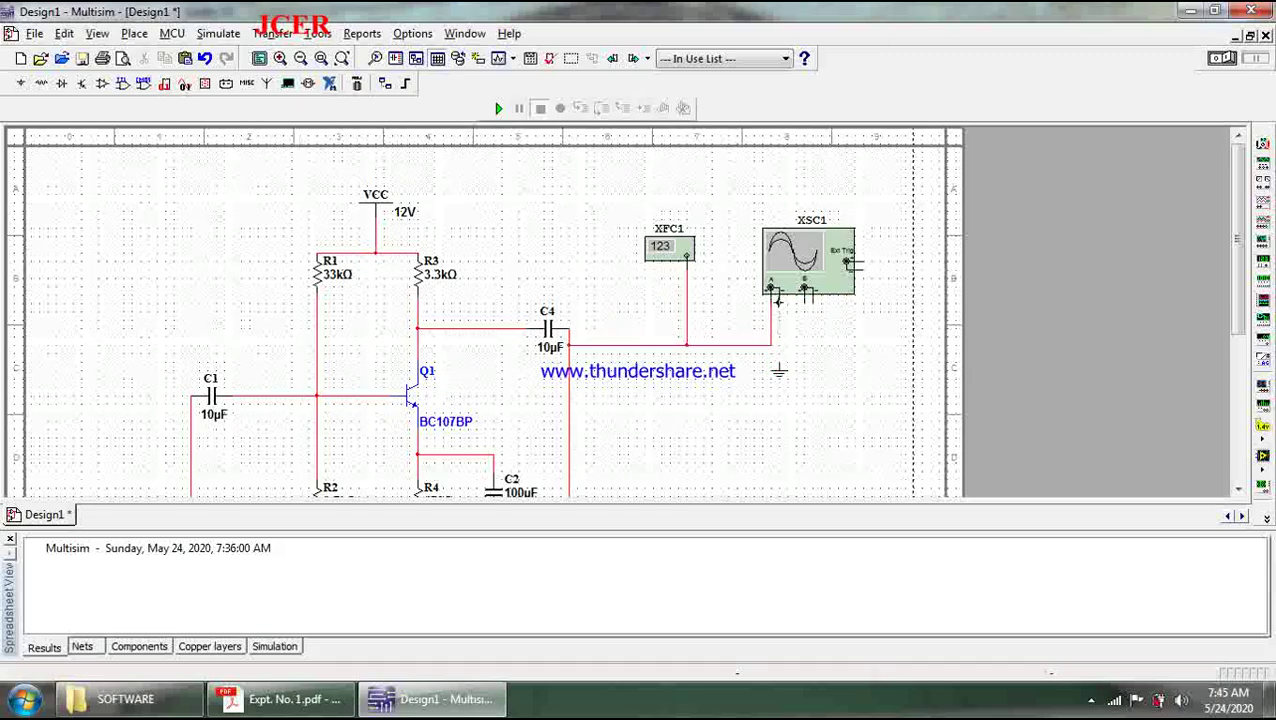
{"action": "left_click", "coordinate": [778, 301]}
{"action": "left_click", "coordinate": [864, 438]}
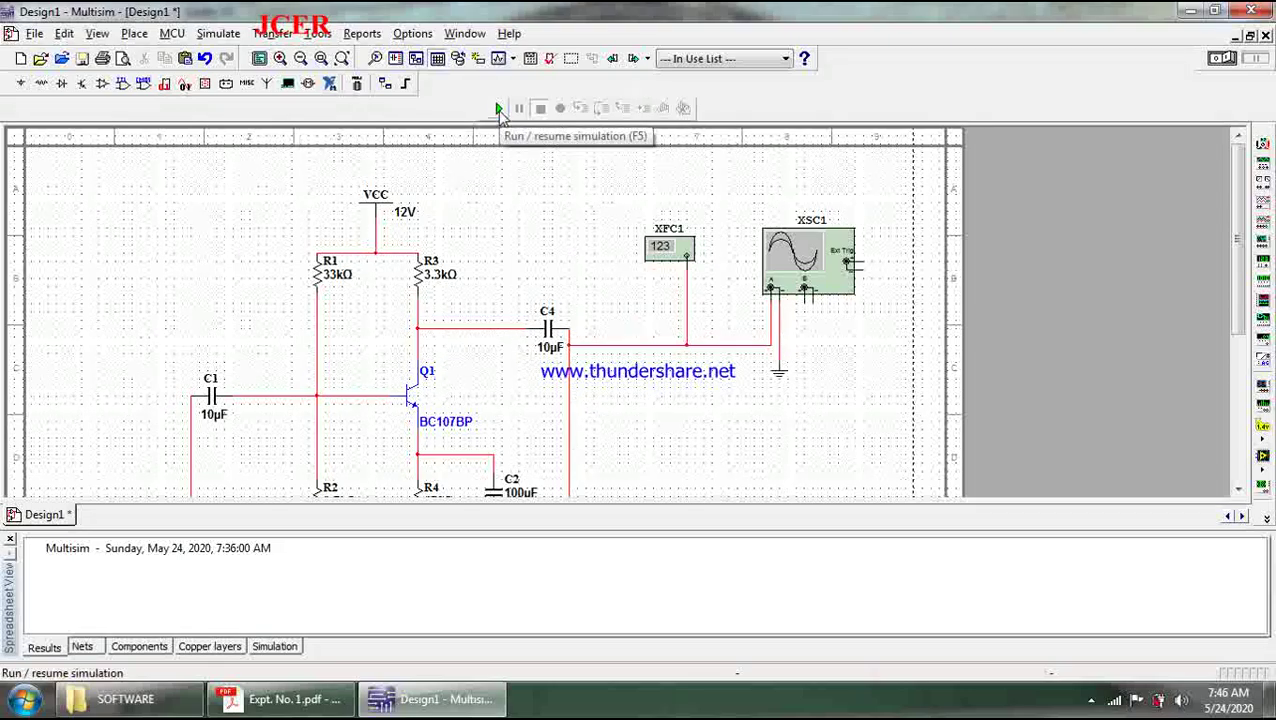
Step: Run the simulation and view the sine wave on XSC1 with channel A at 2 V/Div
{"action": "left_click", "coordinate": [497, 110]}
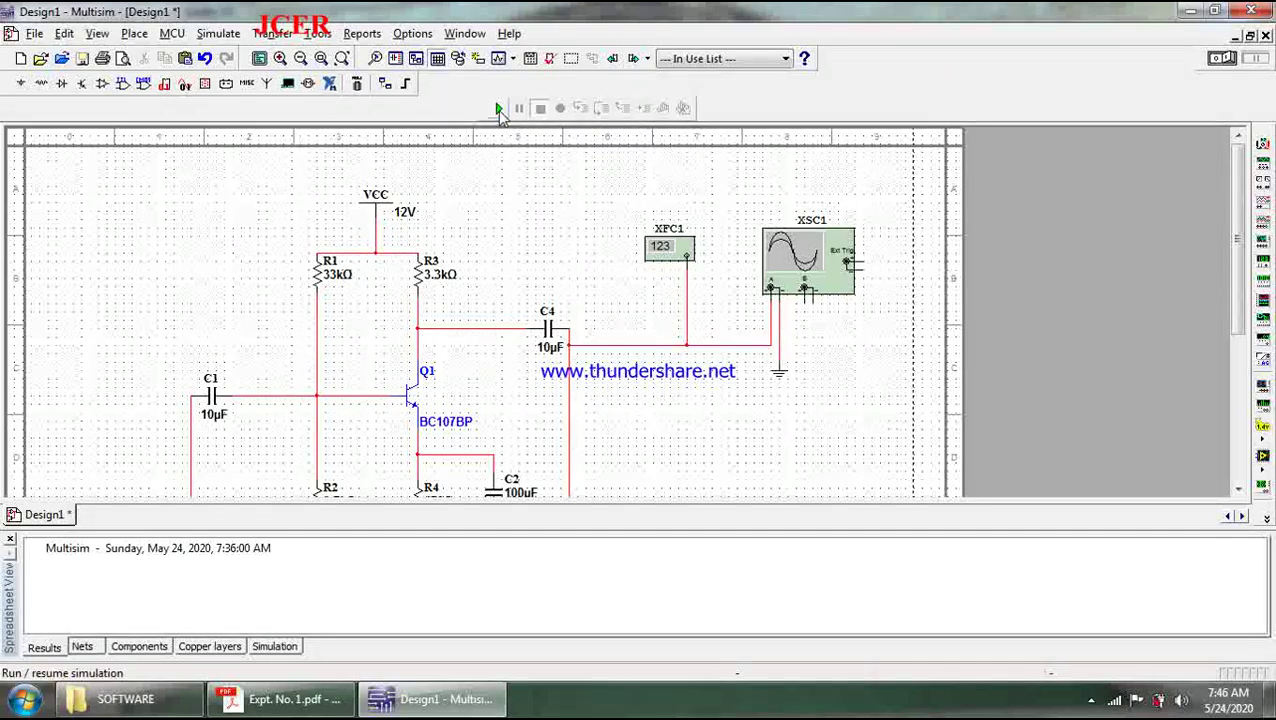
{"action": "double_click", "coordinate": [811, 258]}
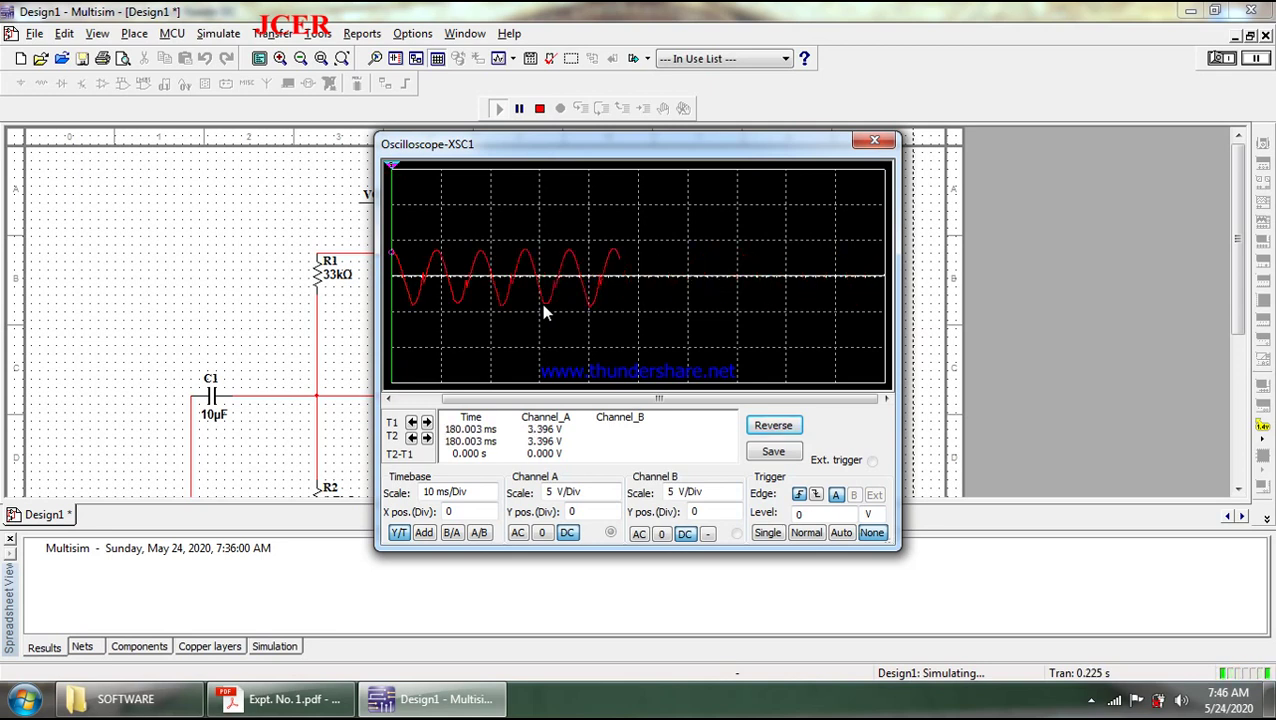
{"action": "left_click", "coordinate": [590, 492]}
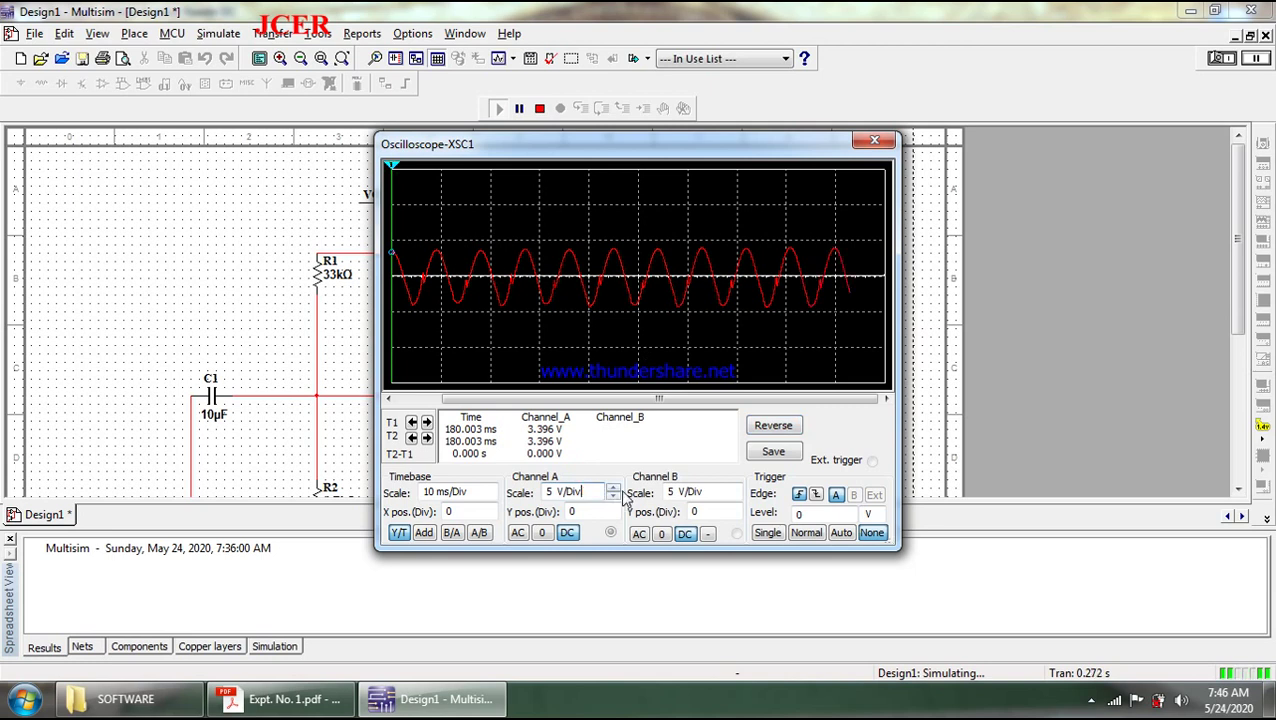
{"action": "left_click", "coordinate": [613, 489]}
{"action": "left_click", "coordinate": [613, 497]}
{"action": "left_click", "coordinate": [613, 497]}
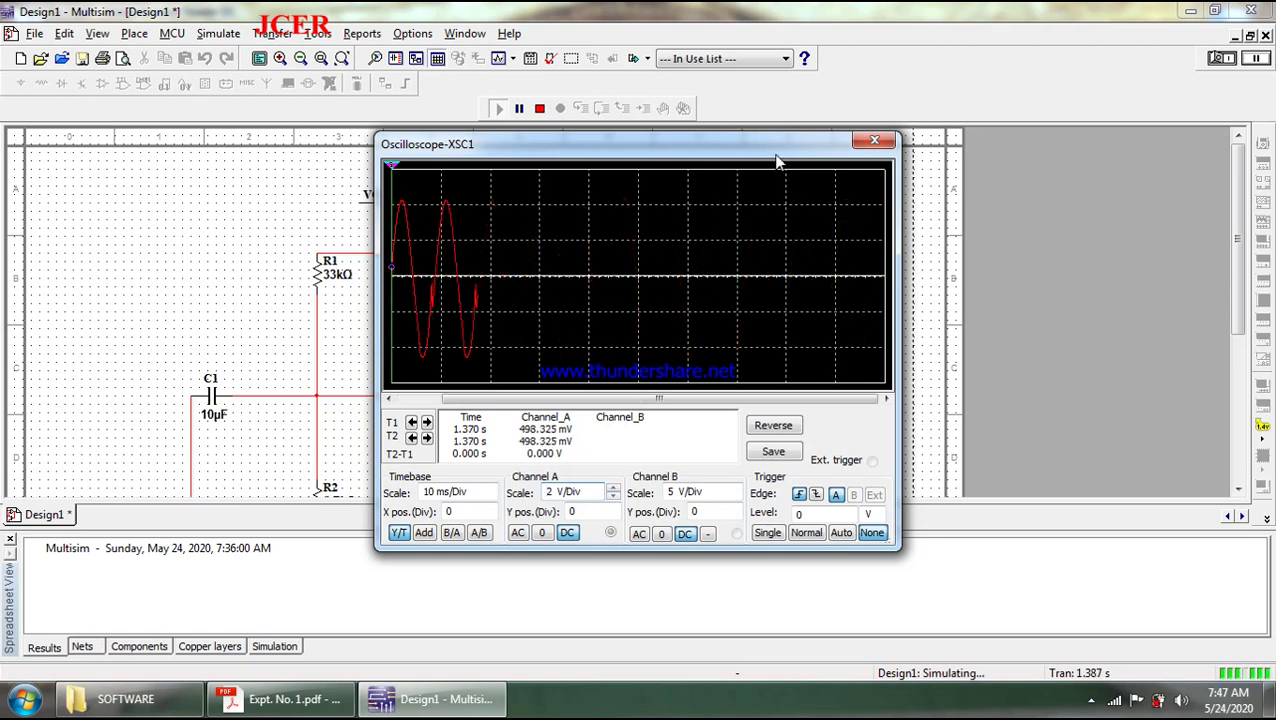
{"action": "mouse_move", "coordinate": [726, 154]}
{"action": "left_mouse_down"}
{"action": "mouse_move", "coordinate": [728, 280]}
{"action": "mouse_move", "coordinate": [758, 362]}
{"action": "left_mouse_up"}
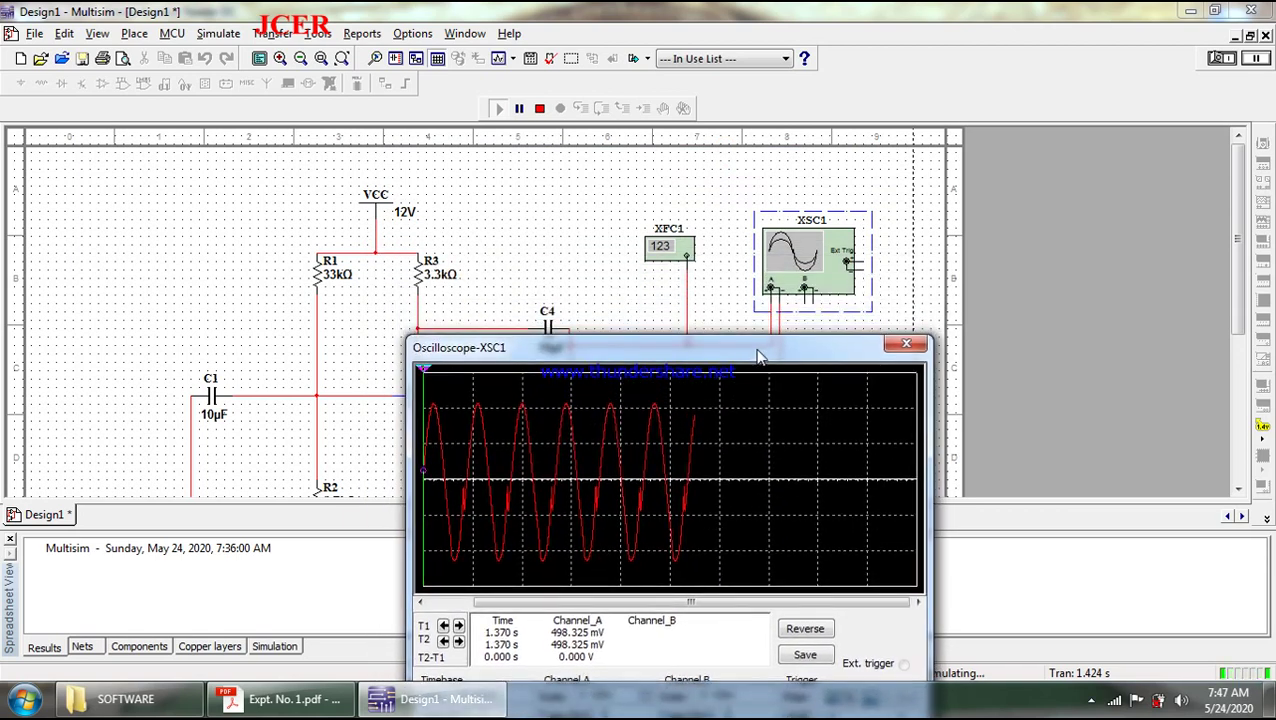
Step: Open the XFC1 frequency counter, which reads 111.631 Hz
{"action": "double_click", "coordinate": [667, 250]}
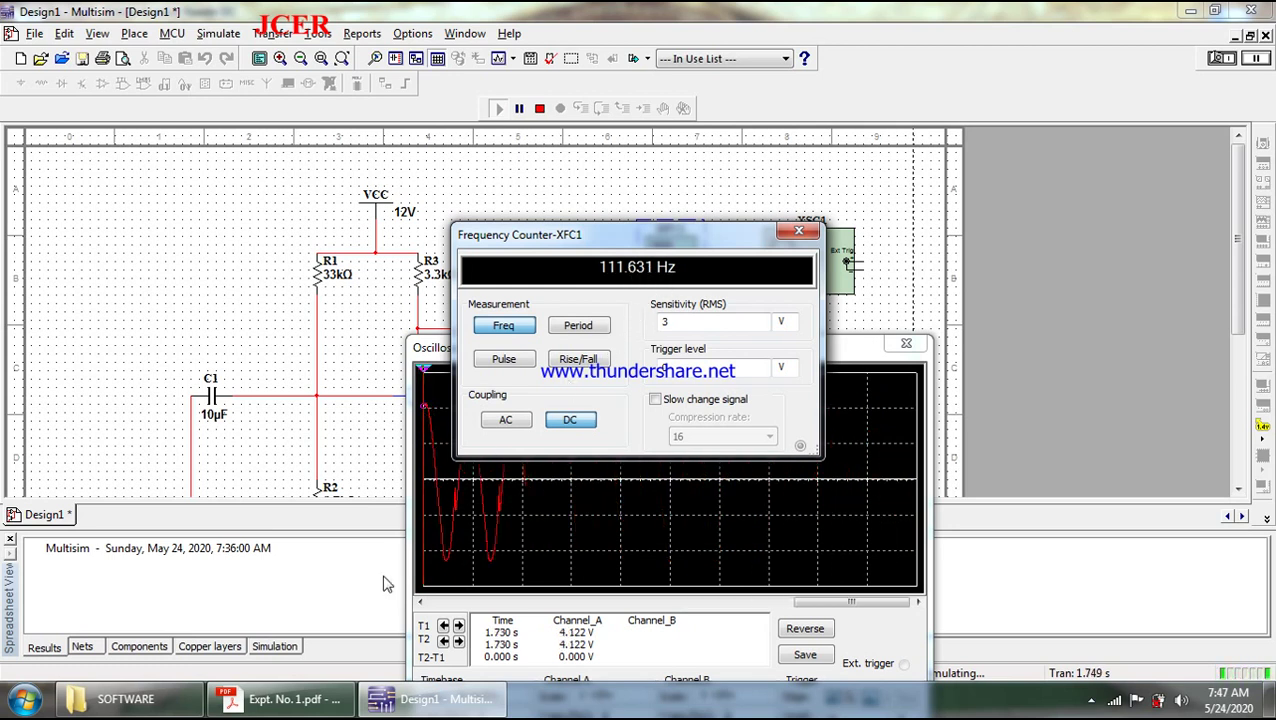
Step: Bring up the reference PDF showing Fig. 5 Hartley Oscillator
{"action": "left_click", "coordinate": [320, 698]}
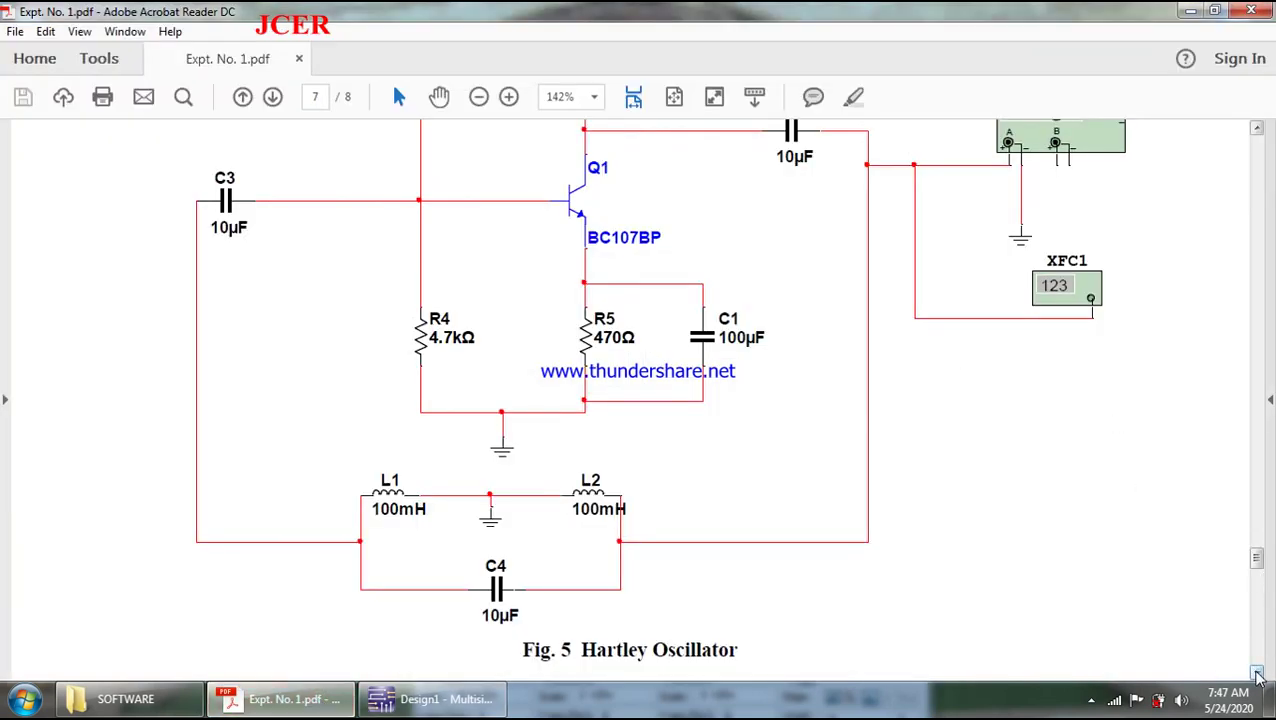
Step: Highlight the 110 Hz design frequency on PDF page 3, then compare with Multisim's 111.631 Hz reading
{"action": "scroll", "coordinate": [1258, 676], "scroll_direction": "down", "scroll_amount": 5}
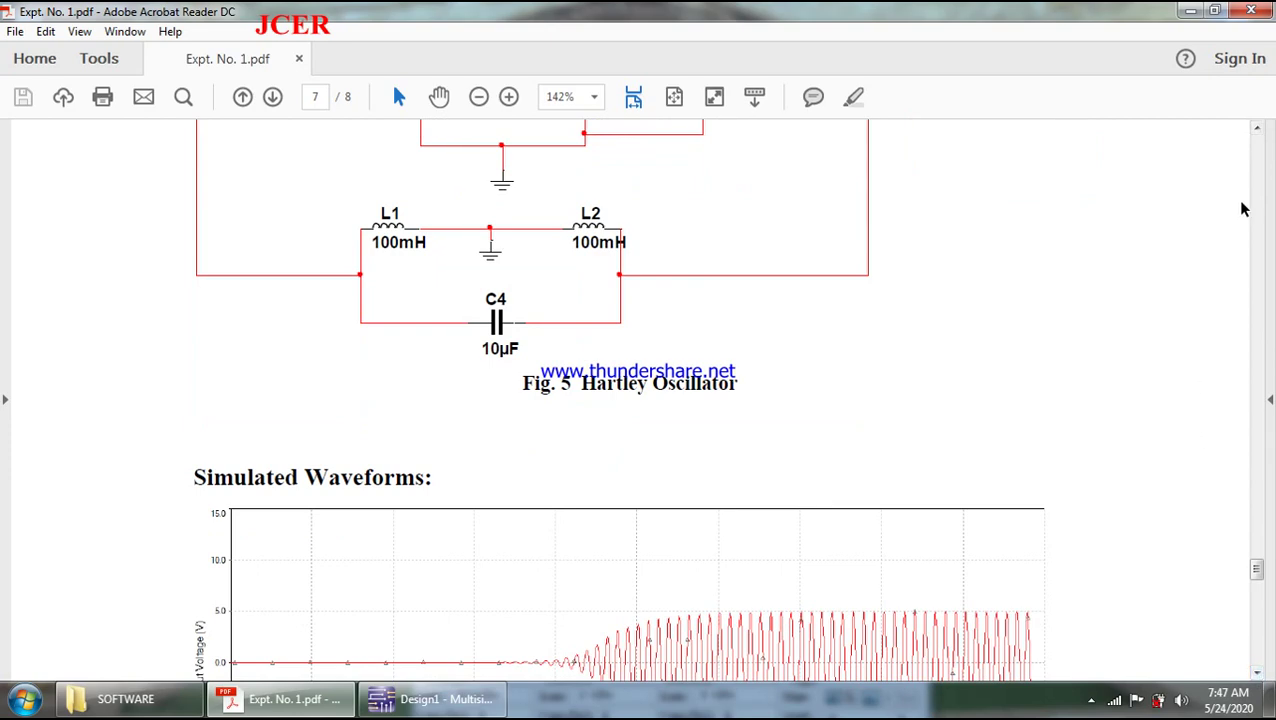
{"action": "scroll", "coordinate": [1258, 134], "scroll_direction": "up", "scroll_amount": 10}
{"action": "scroll", "coordinate": [1258, 134], "scroll_direction": "up", "scroll_amount": 20}
{"action": "scroll", "coordinate": [1258, 134], "scroll_direction": "up", "scroll_amount": 15}
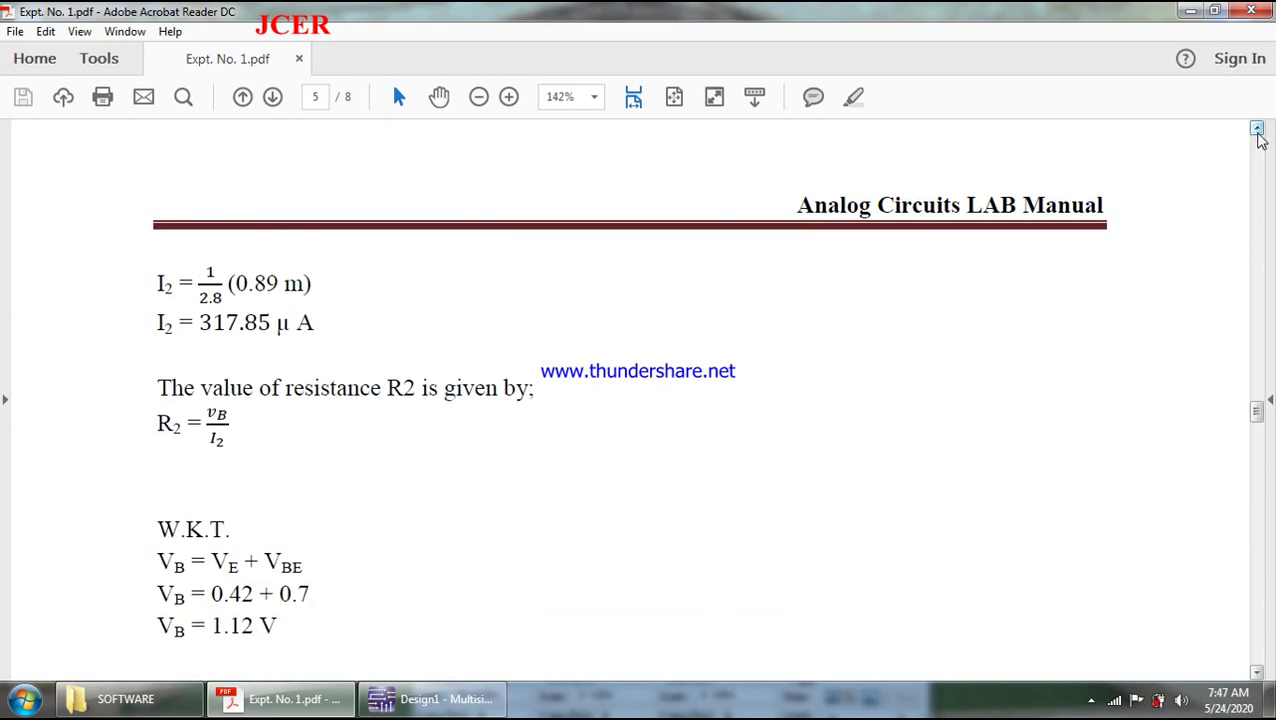
{"action": "scroll", "coordinate": [1258, 134], "scroll_direction": "up", "scroll_amount": 15}
{"action": "scroll", "coordinate": [1258, 134], "scroll_direction": "up", "scroll_amount": 3}
{"action": "scroll", "coordinate": [1258, 134], "scroll_direction": "up", "scroll_amount": 8}
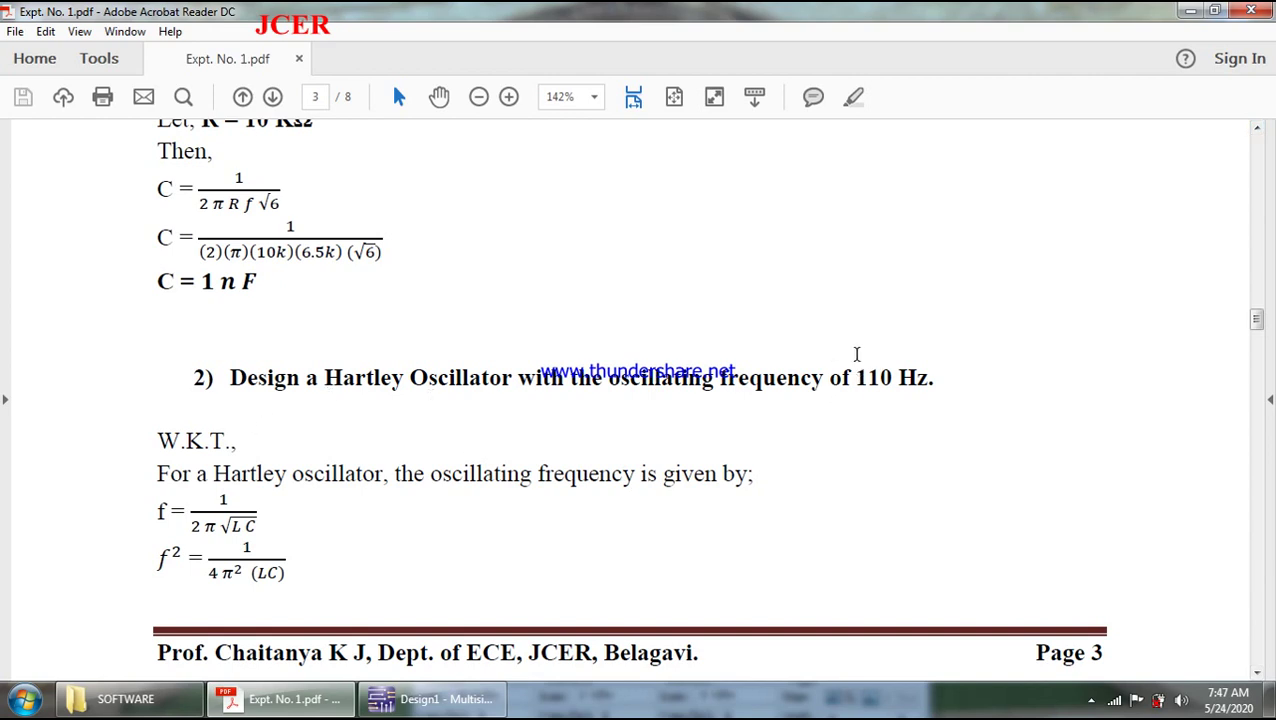
{"action": "left_click_drag", "start_coordinate": [857, 379], "coordinate": [918, 376]}
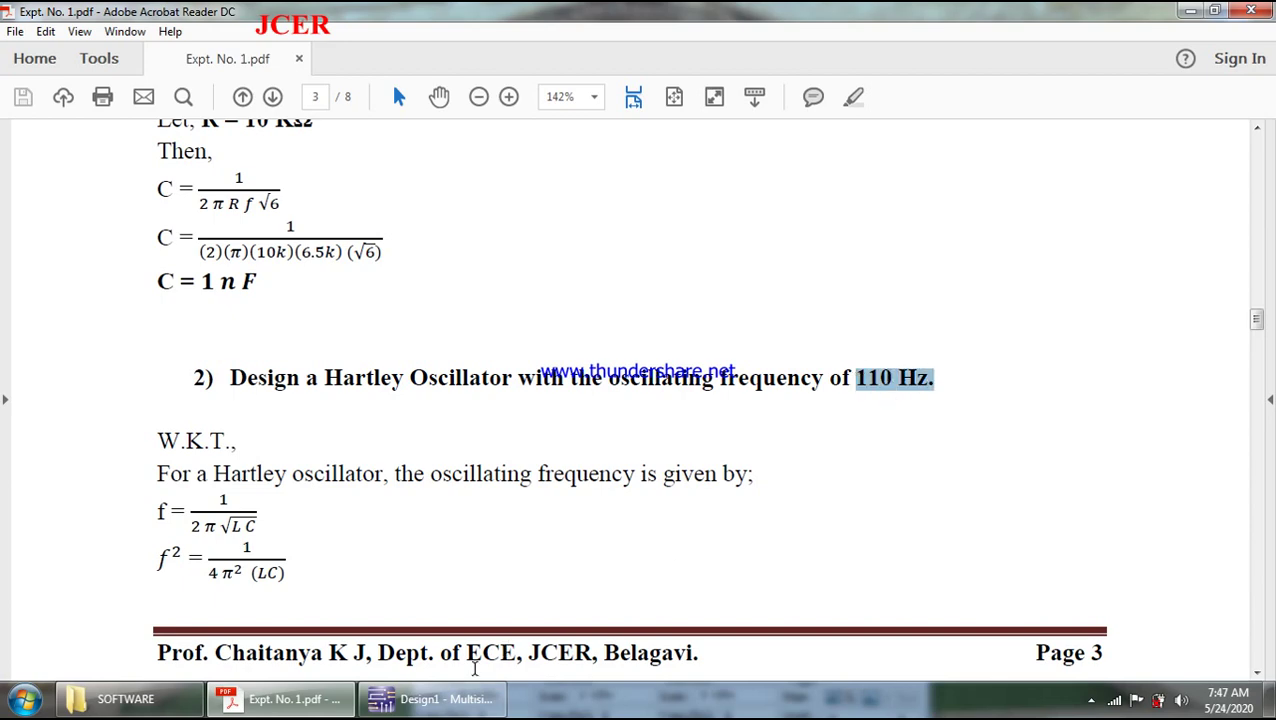
{"action": "left_click", "coordinate": [440, 699]}
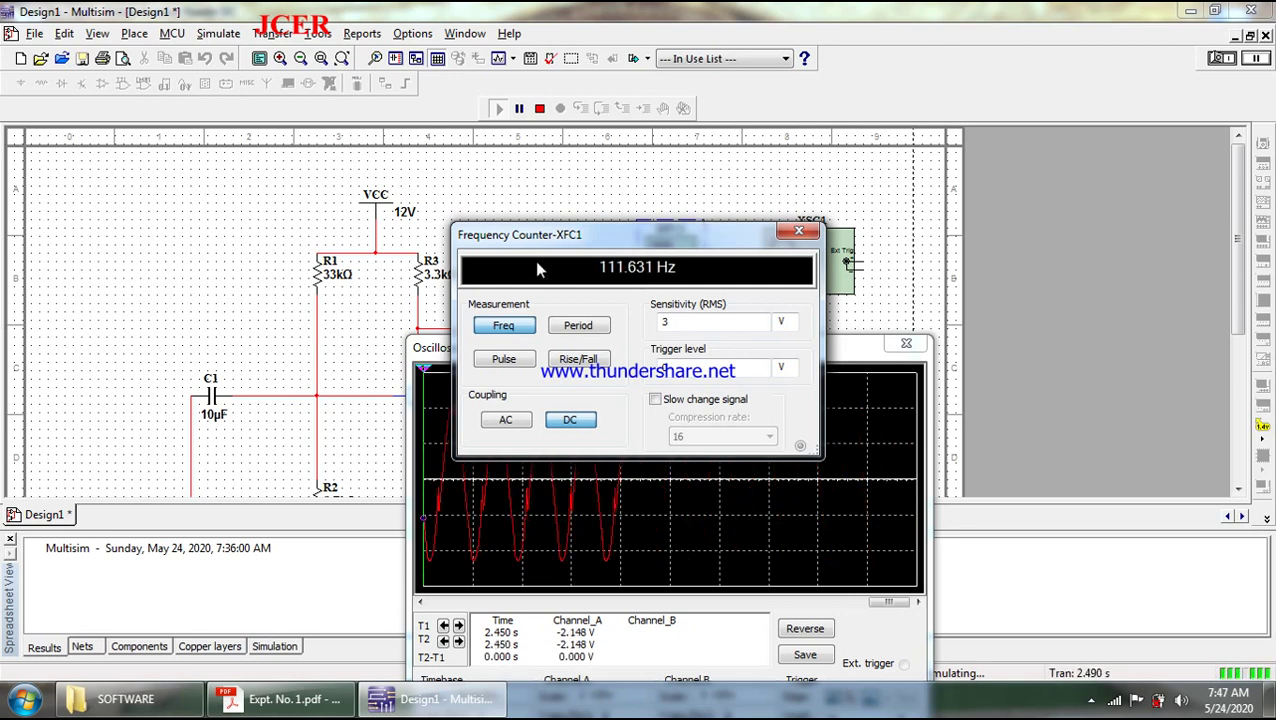
{"action": "left_click", "coordinate": [598, 205]}
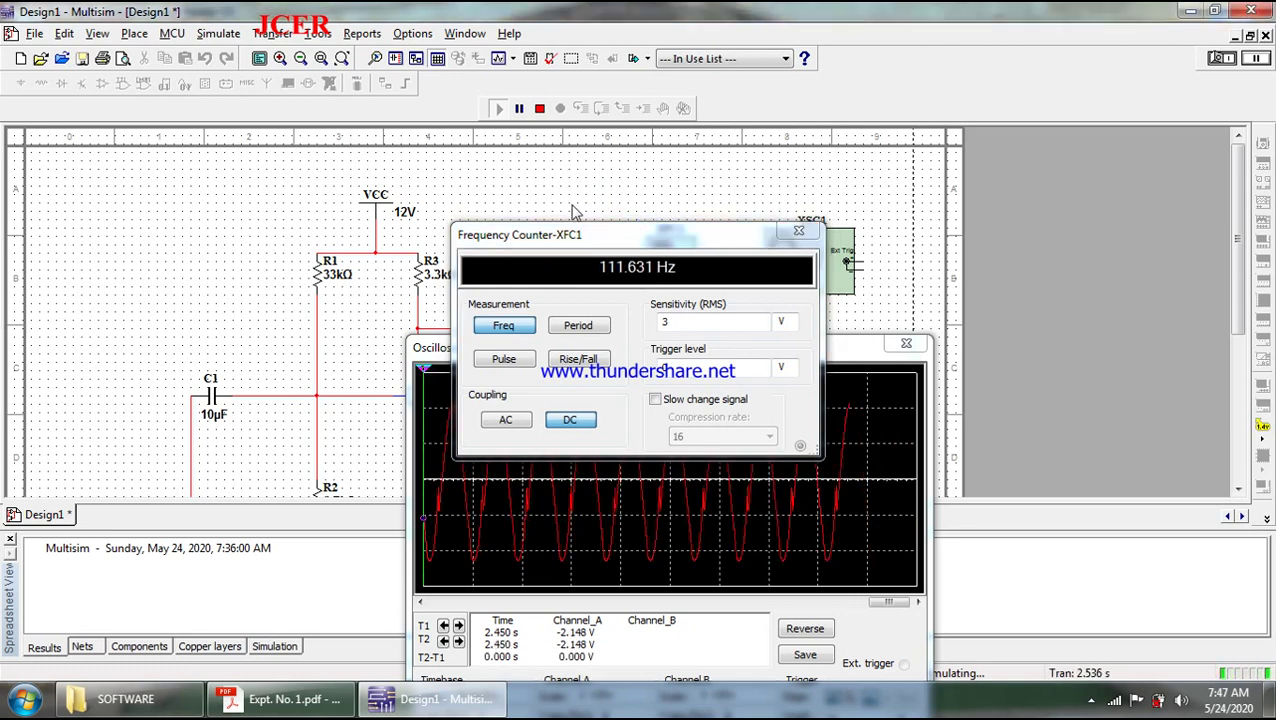